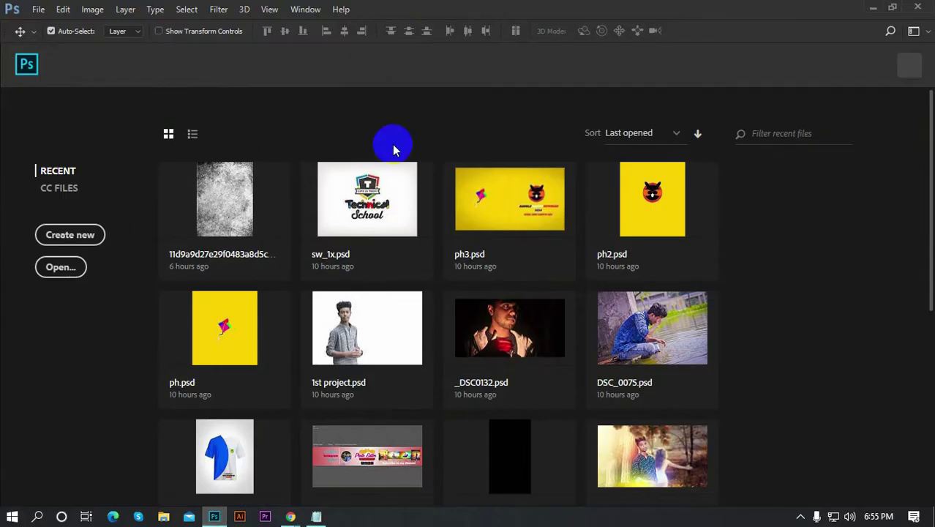
Step: Create a new blank white 1366 × 768 document from the Web Most Common preset
click(90, 246)
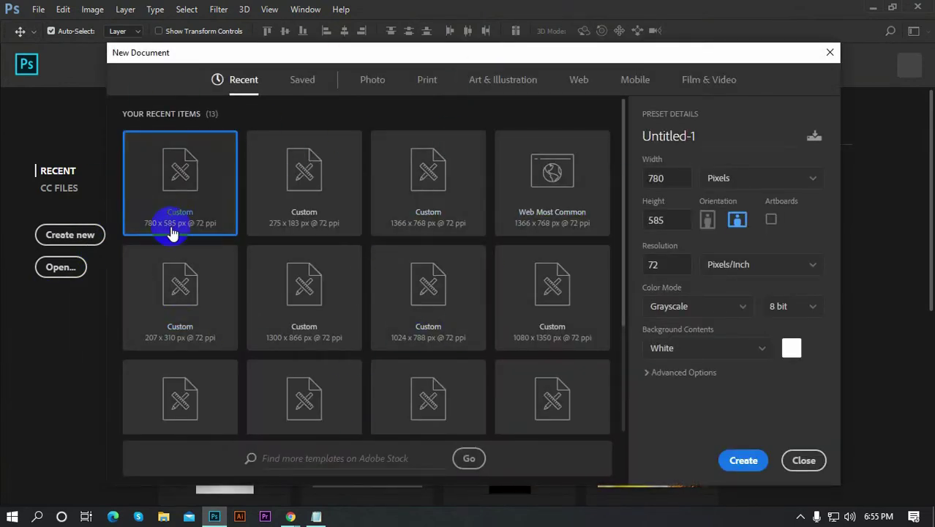
click(579, 81)
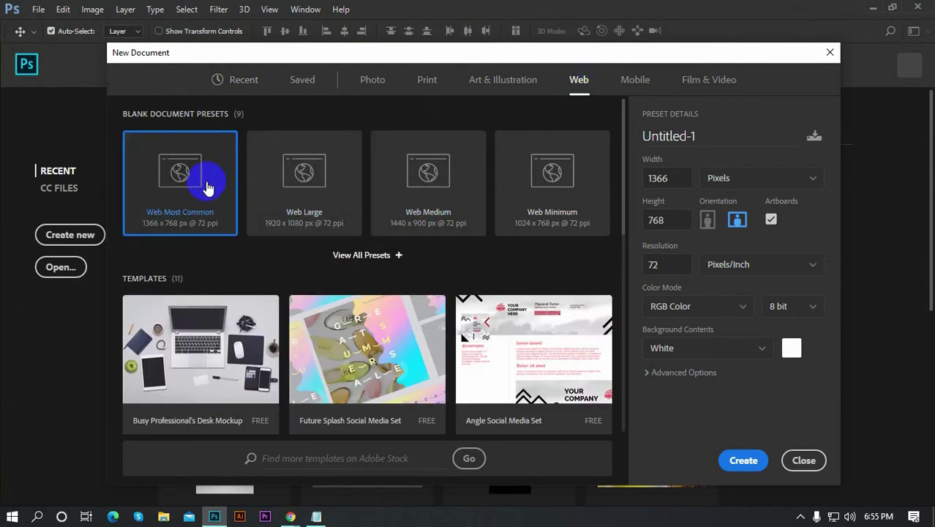
click(743, 461)
click(745, 461)
scroll(455, 251, up, 2)
scroll(470, 278, up, 3)
scroll(401, 284, down, 1)
scroll(396, 285, down, 3)
scroll(396, 285, down, 1)
scroll(374, 276, up, 2)
scroll(413, 290, down, 1)
scroll(326, 316, down, 2)
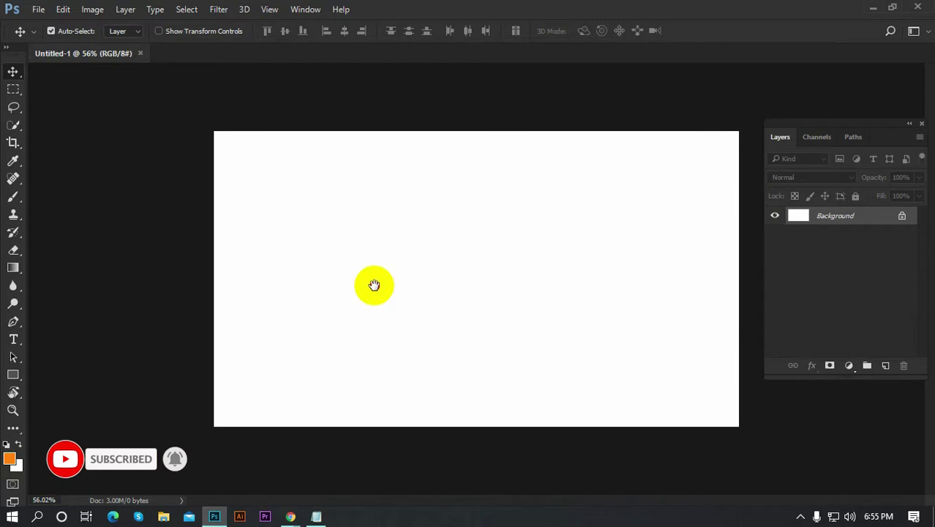
scroll(501, 298, down, 1)
scroll(468, 302, up, 1)
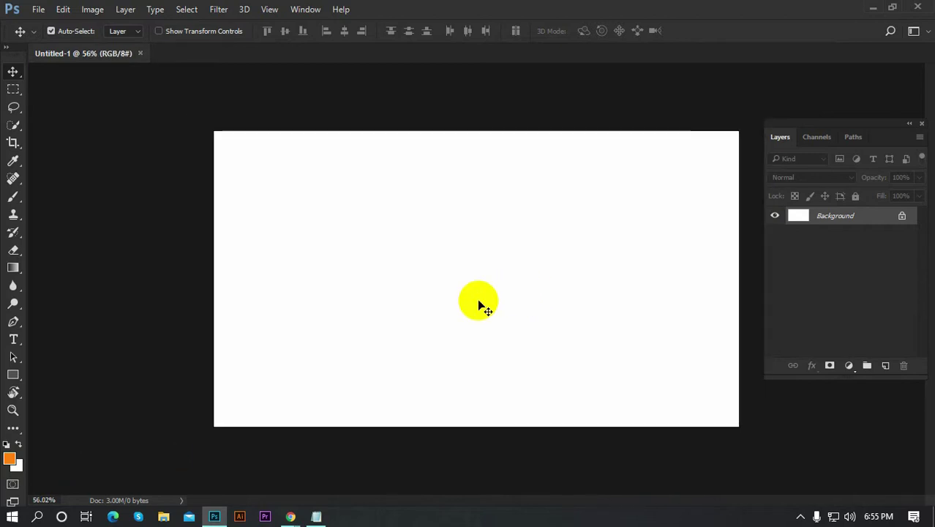
scroll(480, 304, down, 1)
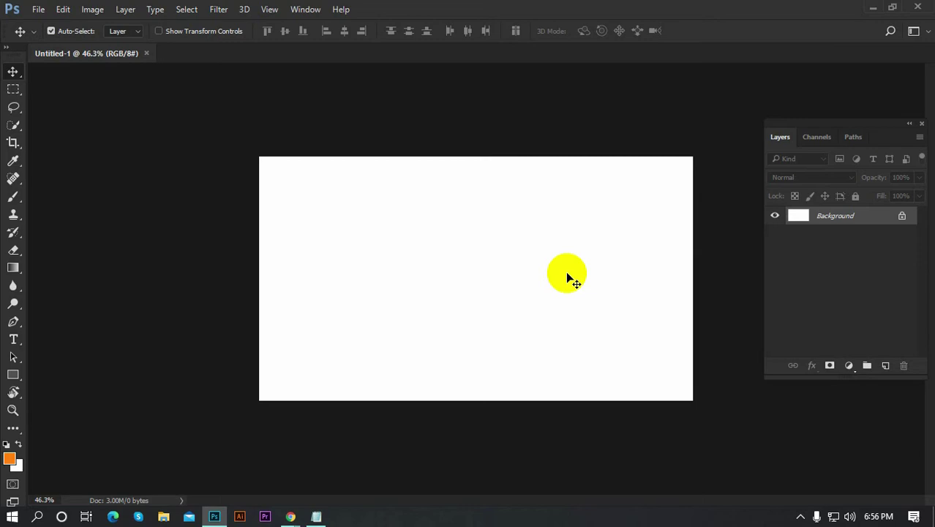
scroll(467, 320, up, 2)
scroll(212, 293, down, 1)
Step: Type the word Bangladesh and set it in Buchanan at 72 pt
click(13, 339)
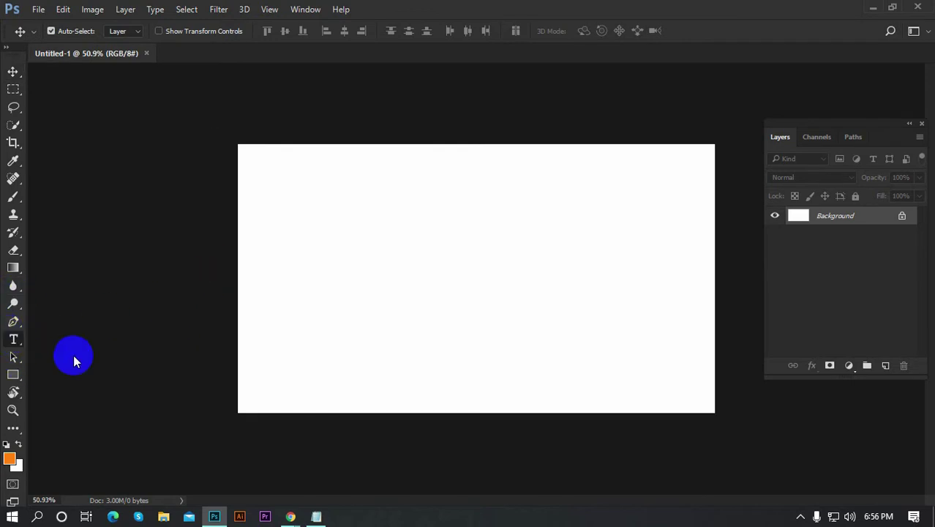
click(455, 236)
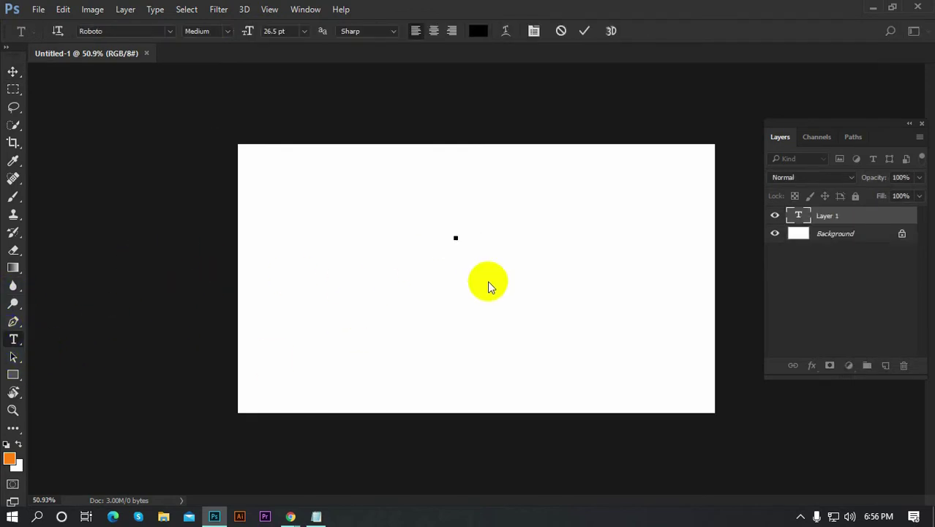
text(Ba gladesh)
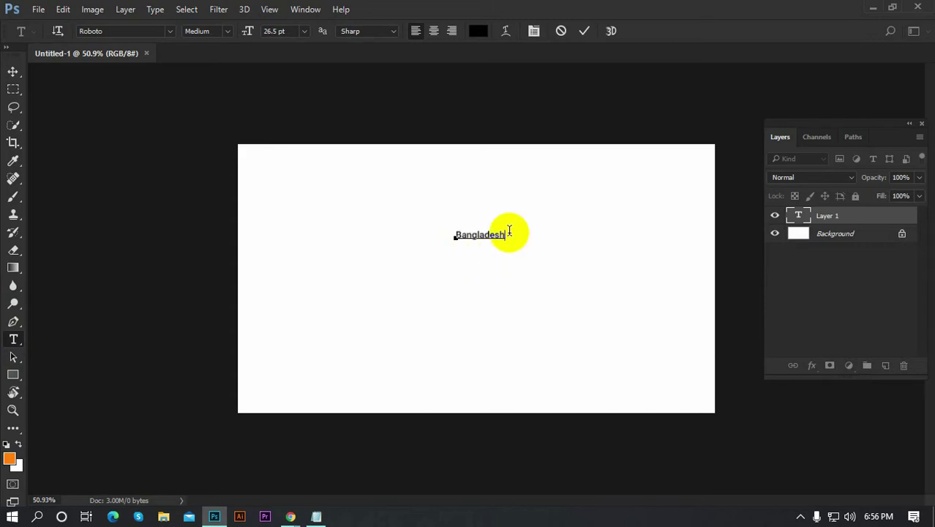
drag(506, 235, 368, 247)
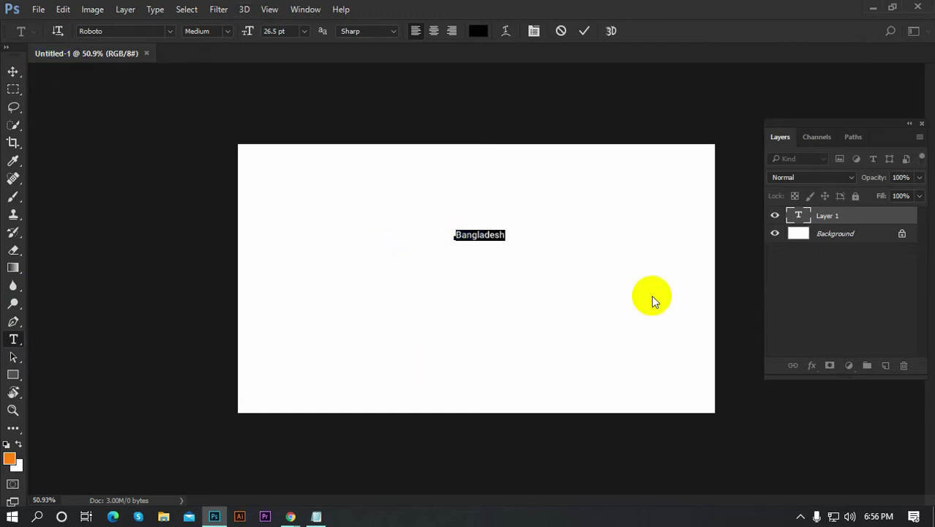
click(170, 32)
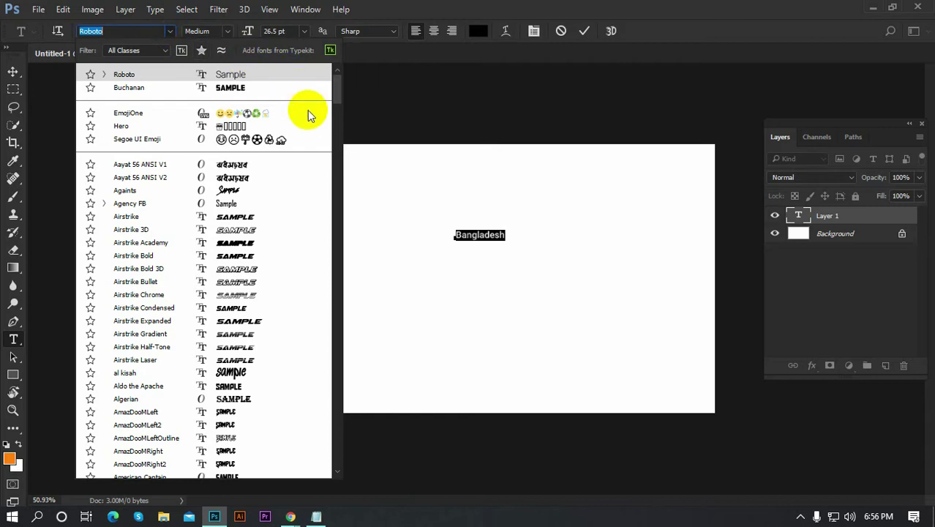
click(236, 88)
click(304, 31)
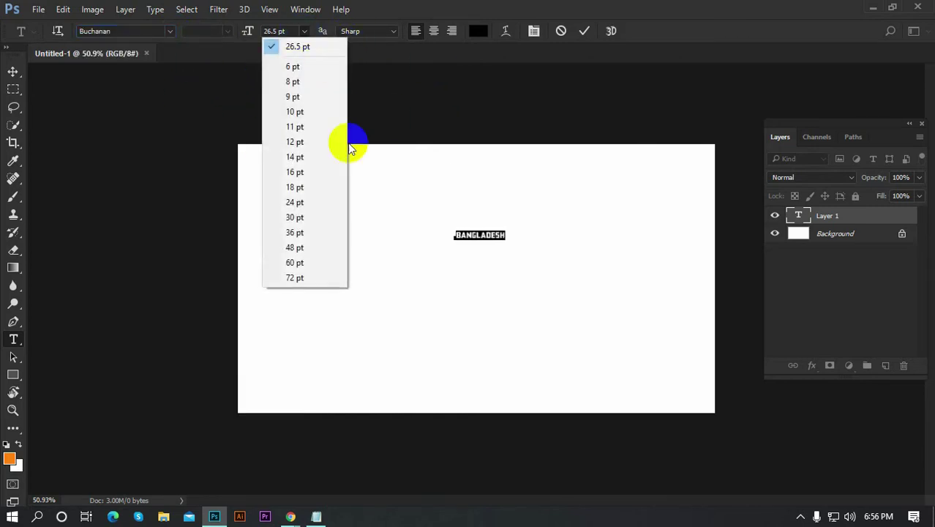
click(295, 278)
Step: Move the BANGLADESH text, scale it up to about 187%, and centre it on the canvas
click(12, 71)
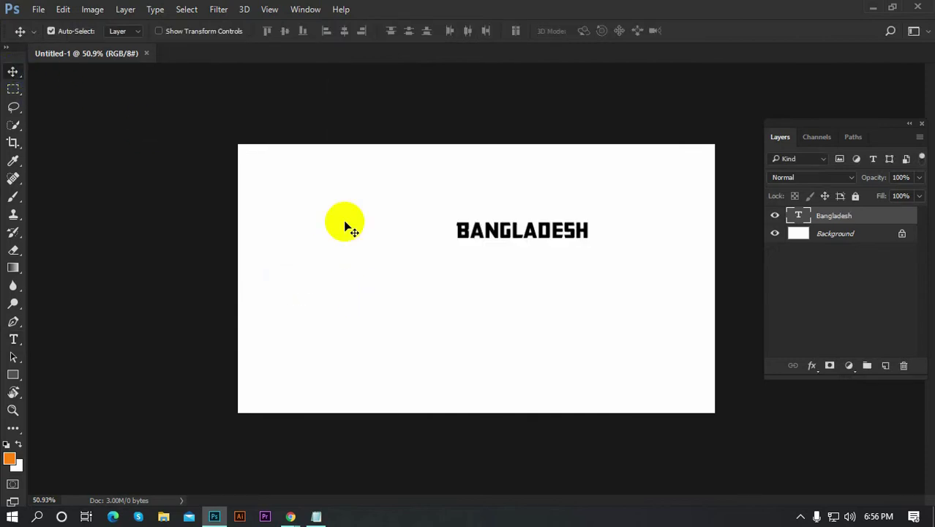
drag(521, 236, 455, 269)
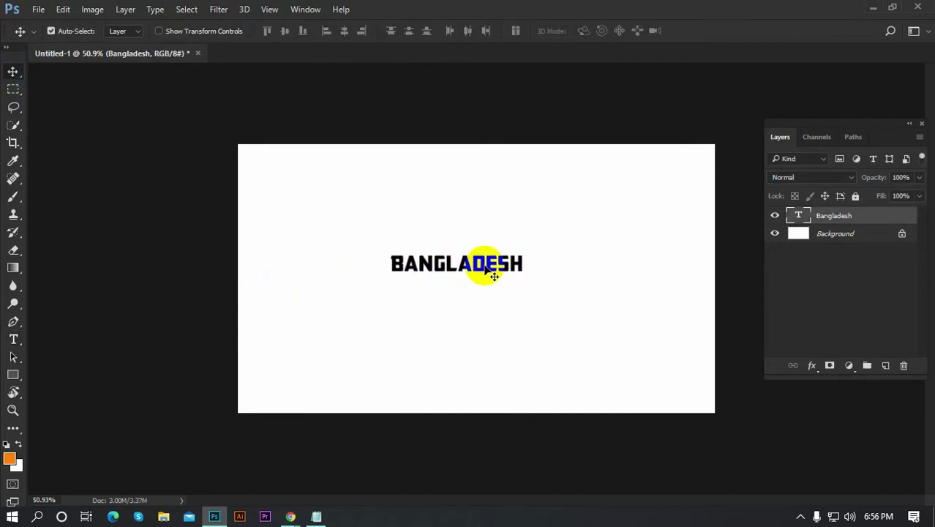
key(ctrl+t)
mouse_move(524, 274)
mouse_down()
mouse_move(546, 278)
mouse_move(578, 311)
mouse_move(520, 279)
mouse_up()
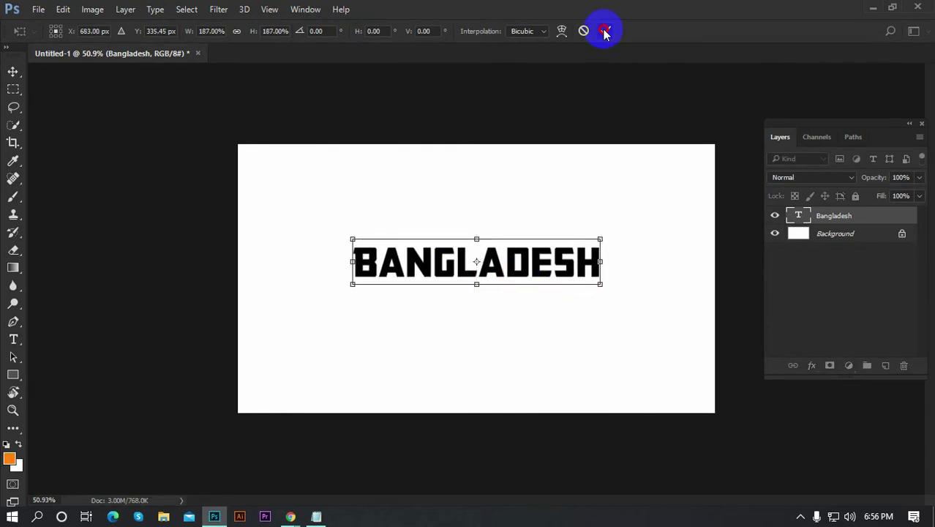
click(606, 31)
click(537, 299)
click(516, 267)
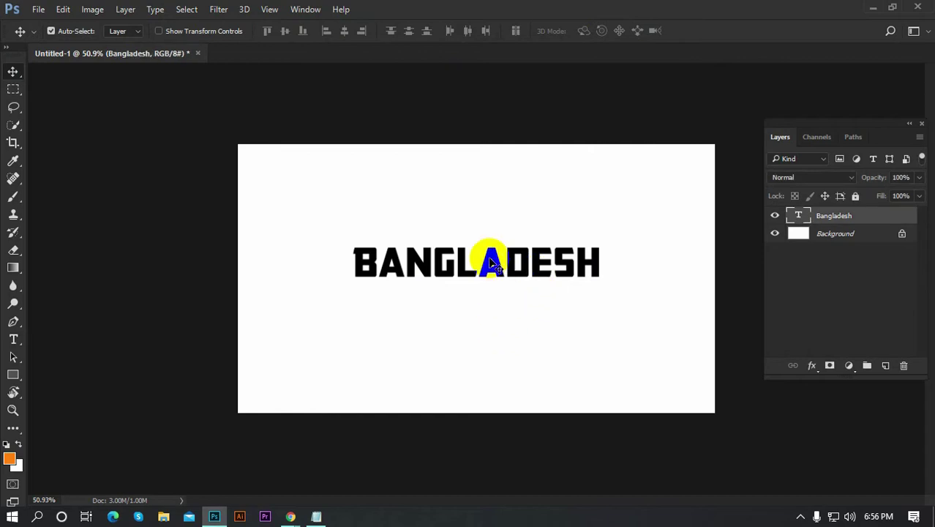
click(491, 300)
click(490, 277)
click(810, 216)
click(781, 276)
click(428, 417)
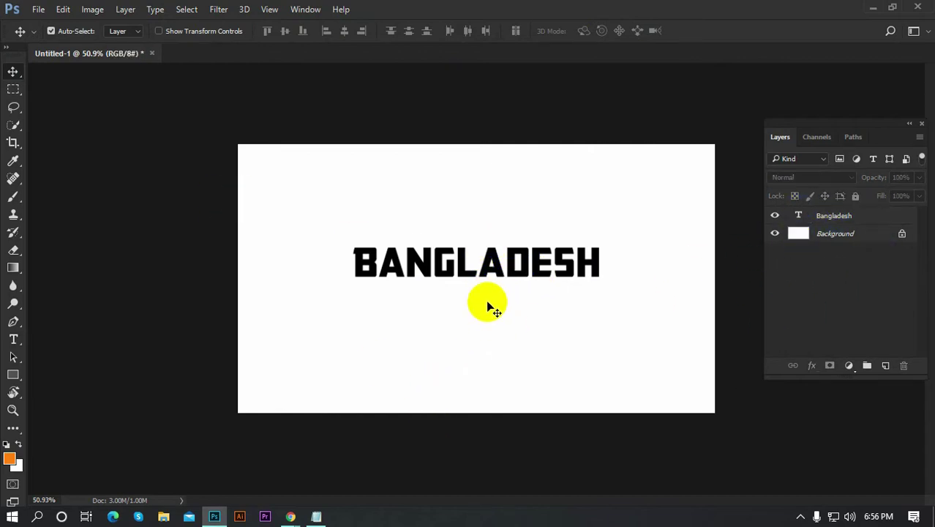
Step: Duplicate BANGLADESH below, retype it as the PROUD TO BE A BANGLADESHI caption at 48 pt
drag(490, 272, 489, 320)
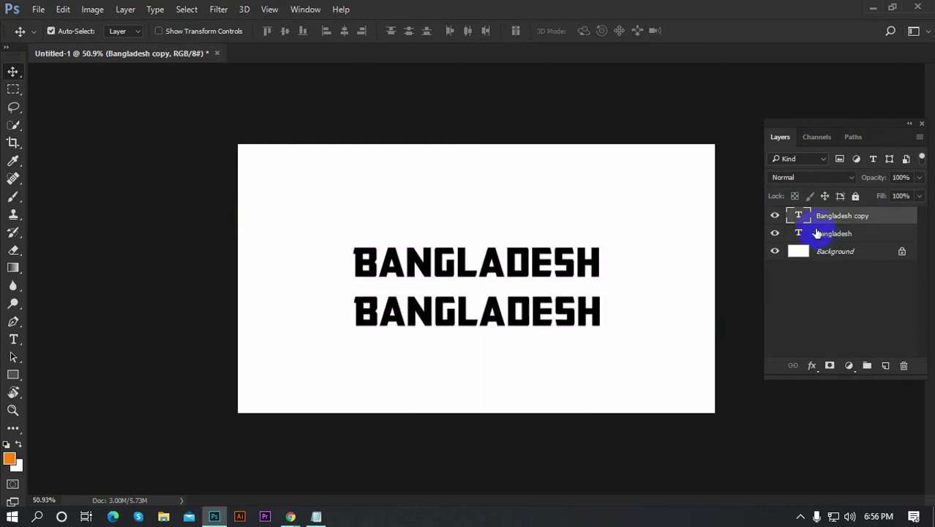
double_click(603, 312)
text(PROUD TO BE A BA)
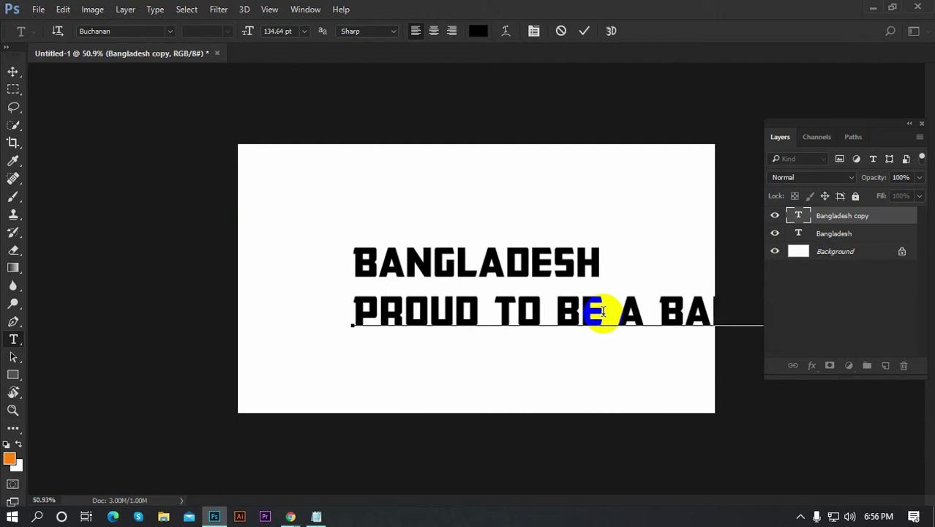
key(ctrl+a)
click(304, 31)
click(308, 232)
click(303, 31)
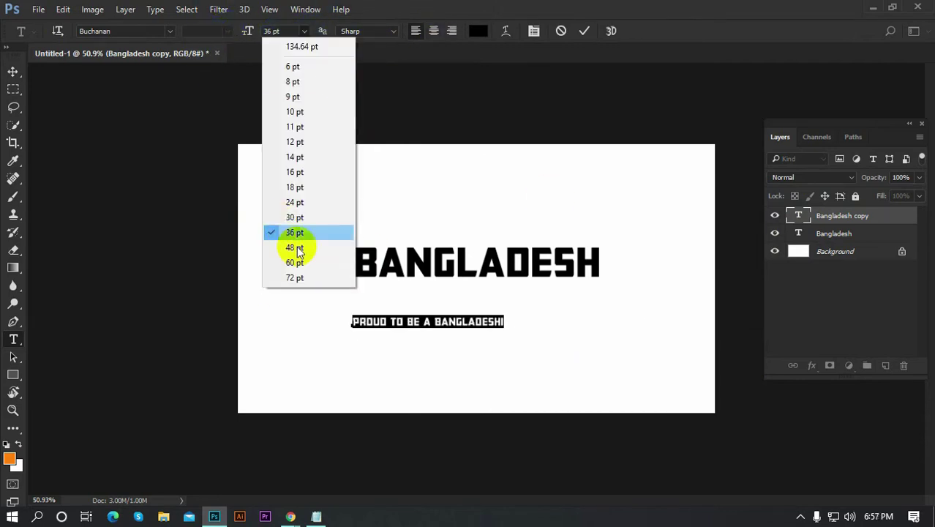
click(297, 249)
Step: Set the caption in Roboto Bold and place it under BANGLADESH
click(142, 31)
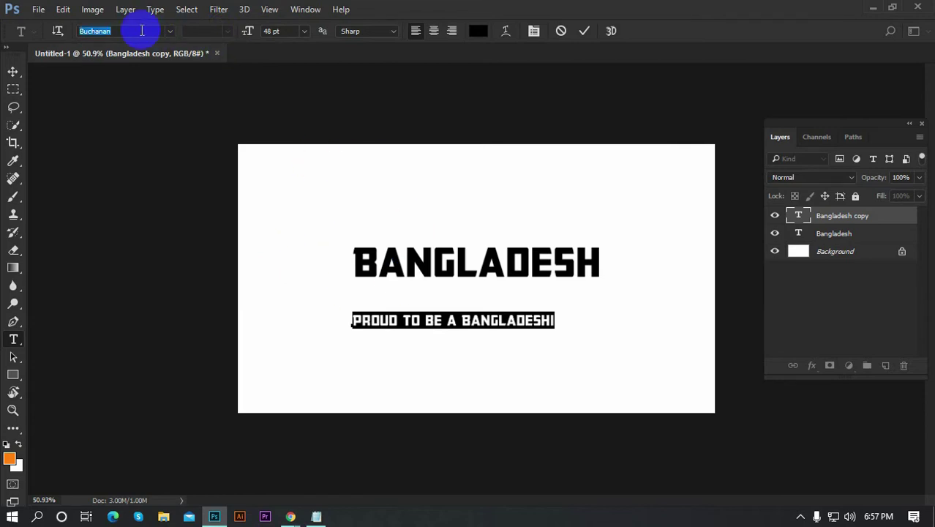
text(roboto)
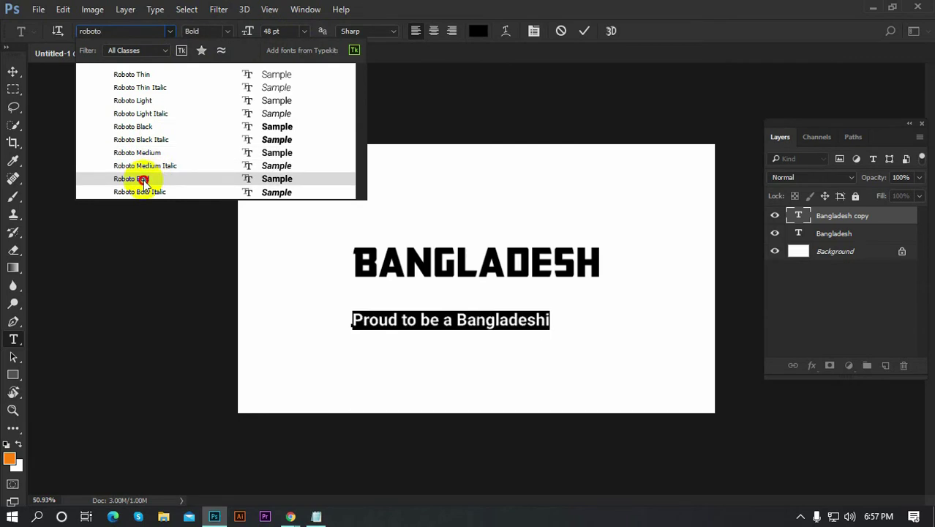
click(135, 179)
key(ctrl+Return)
drag(476, 319, 501, 303)
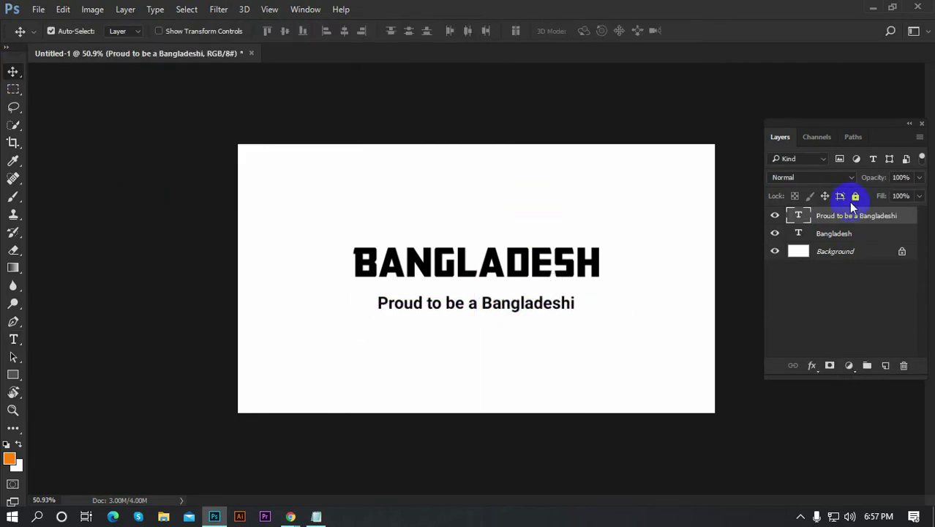
Step: Retype the caption in uppercase and shift it slightly left
double_click(798, 218)
click(578, 303)
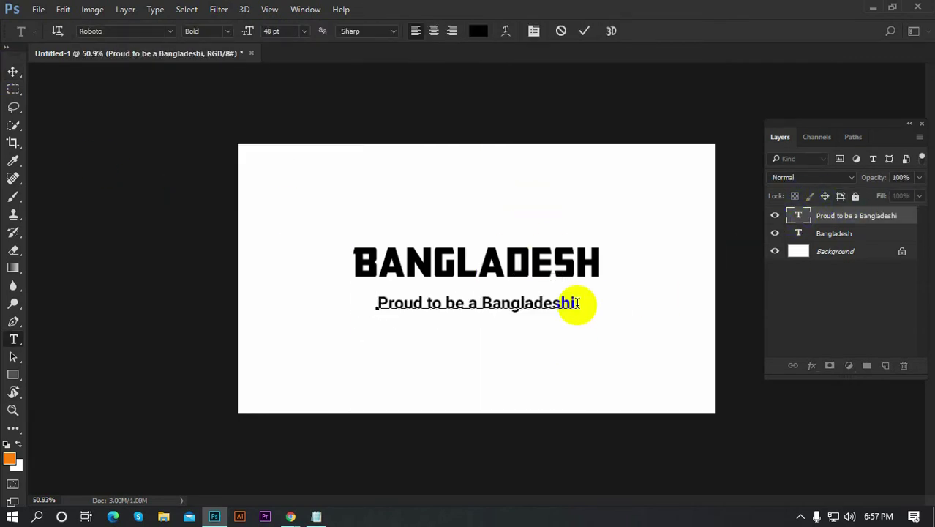
drag(575, 303, 325, 320)
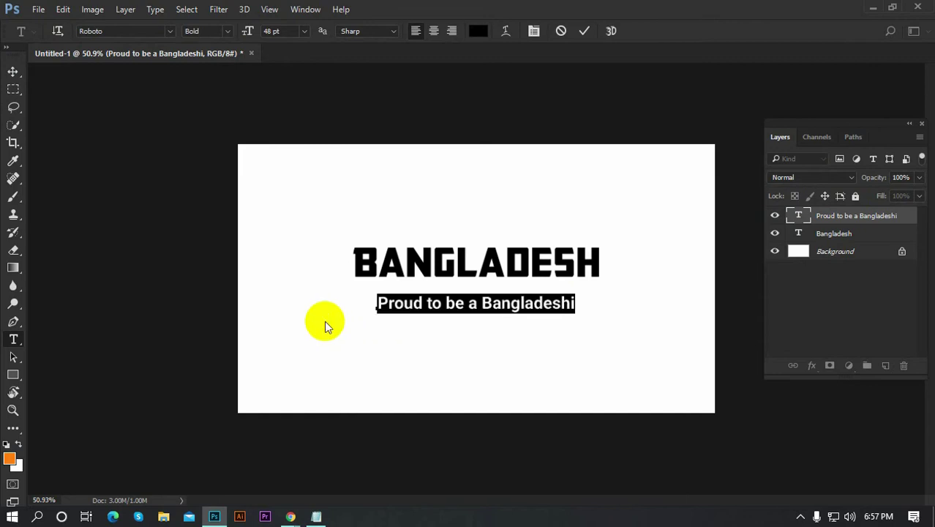
text(PROUD TO BE A BANGLADESHI)
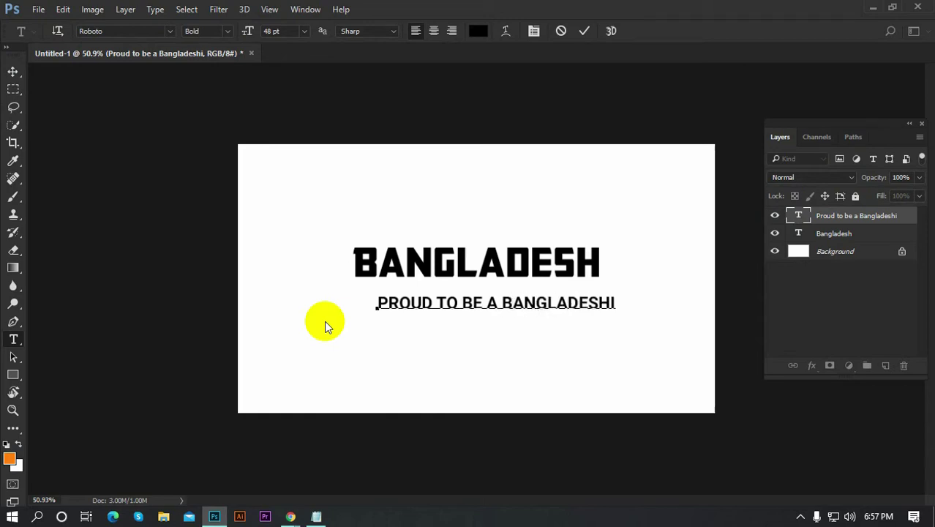
click(584, 38)
key(v)
drag(534, 311, 520, 313)
Step: Align both text lines on their horizontal centres, undo the vertical align, and nudge the caption up
shift+click(448, 252)
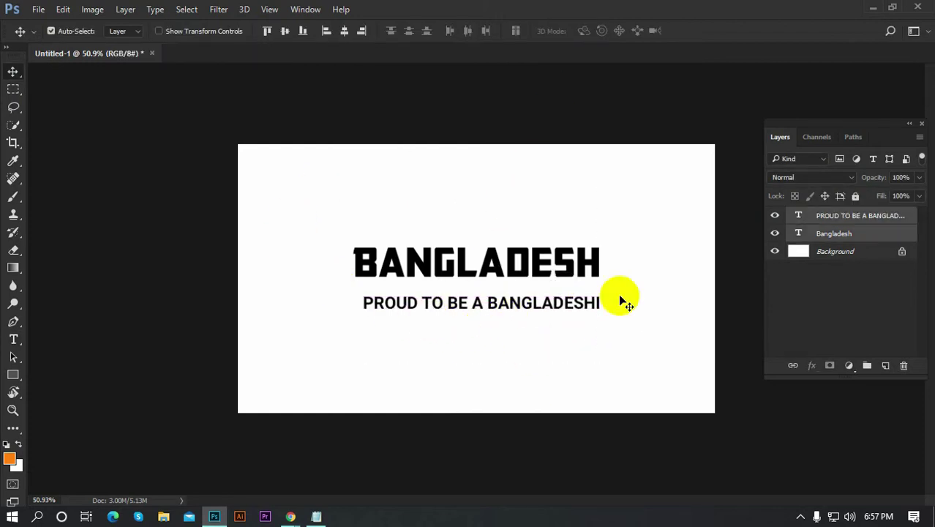
click(342, 32)
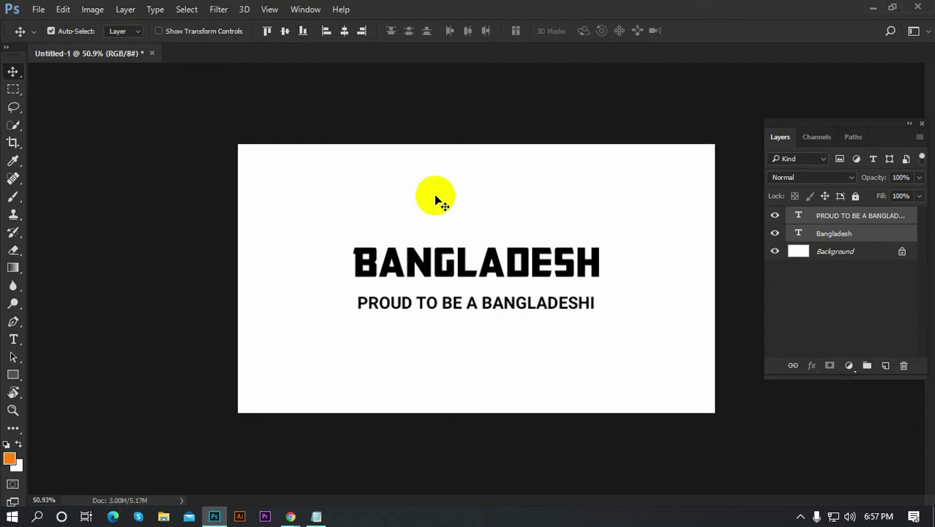
click(285, 34)
key(ctrl+z)
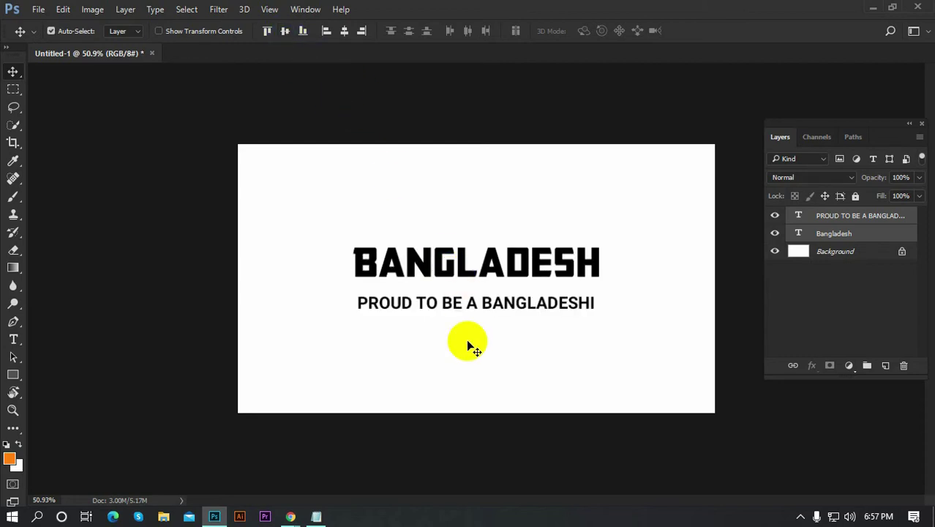
click(469, 308)
key(Up)
key(Up)
key(Up)
key(Up)
key(Up)
key(Up)
key(Up)
key(Up)
key(Up)
key(Up)
key(Up)
key(Up)
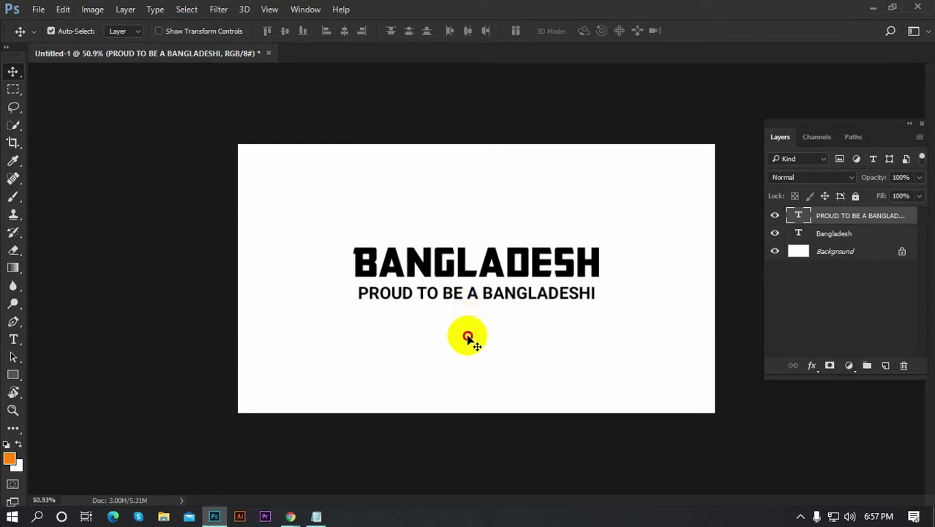
mouse_move(278, 213)
mouse_down()
mouse_move(530, 359)
mouse_move(630, 361)
mouse_up()
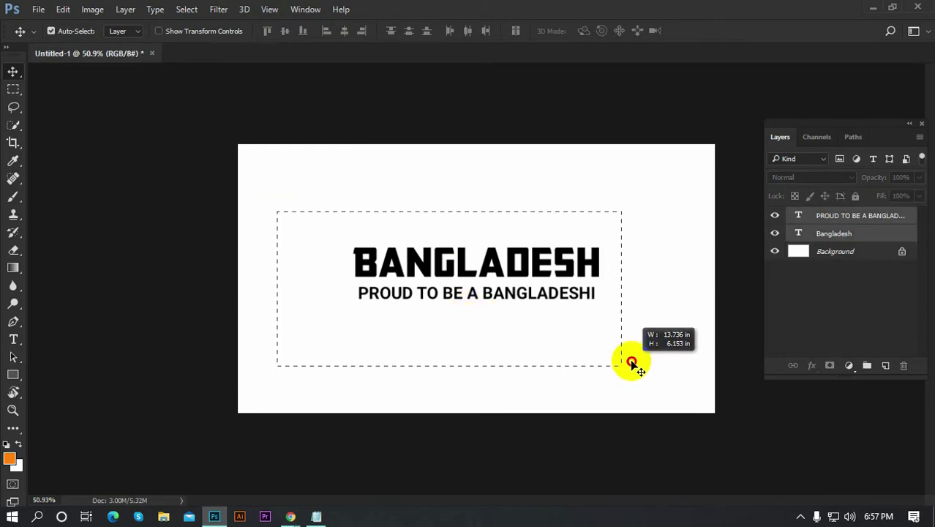
click(585, 359)
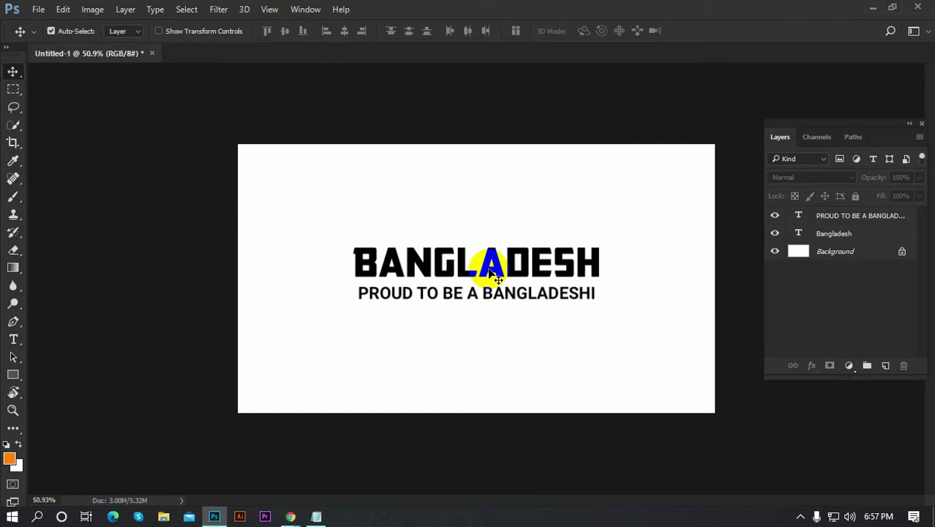
Step: In a new Chrome tab, search Google for 'texture effect'
mouse_move(291, 517)
click(296, 417)
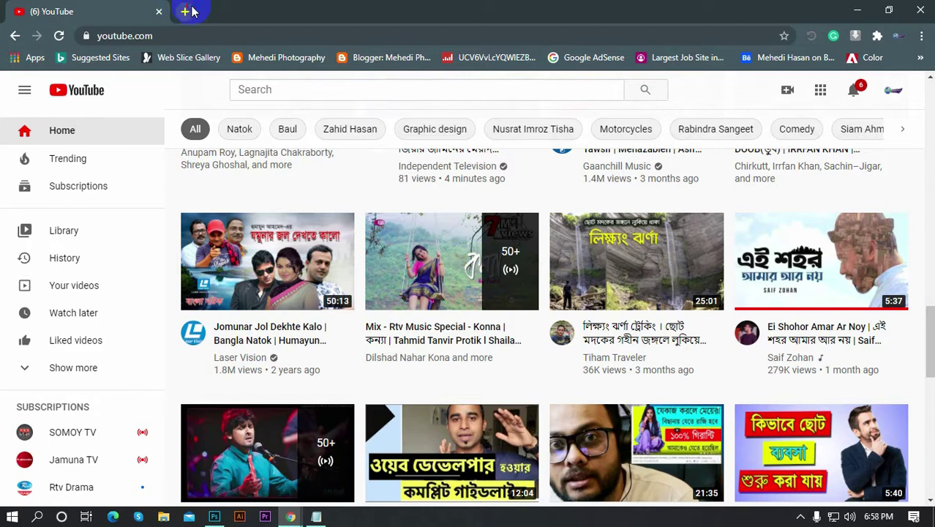
click(184, 11)
click(397, 289)
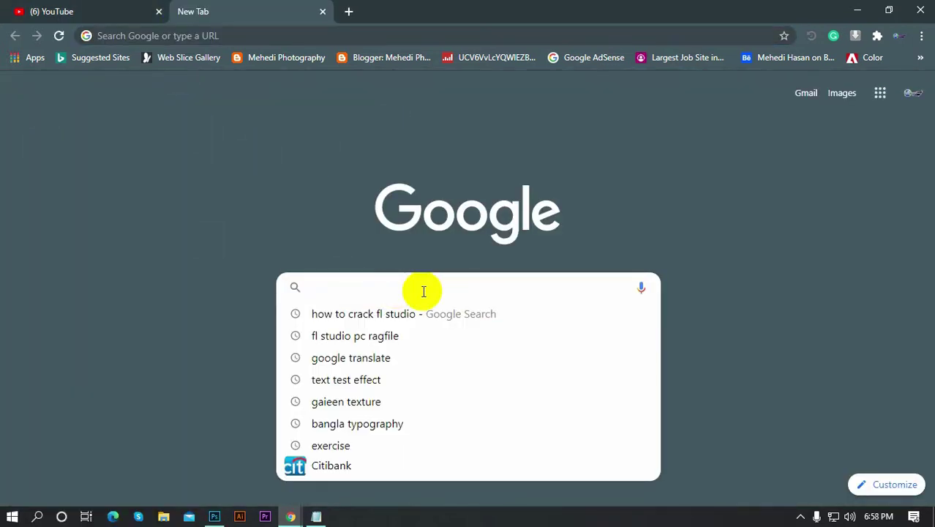
text(te)
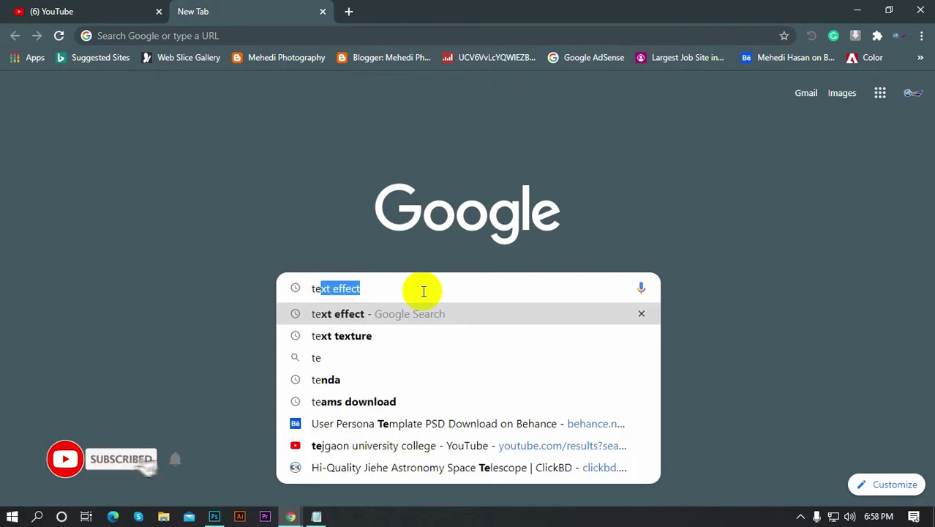
text(xtur)
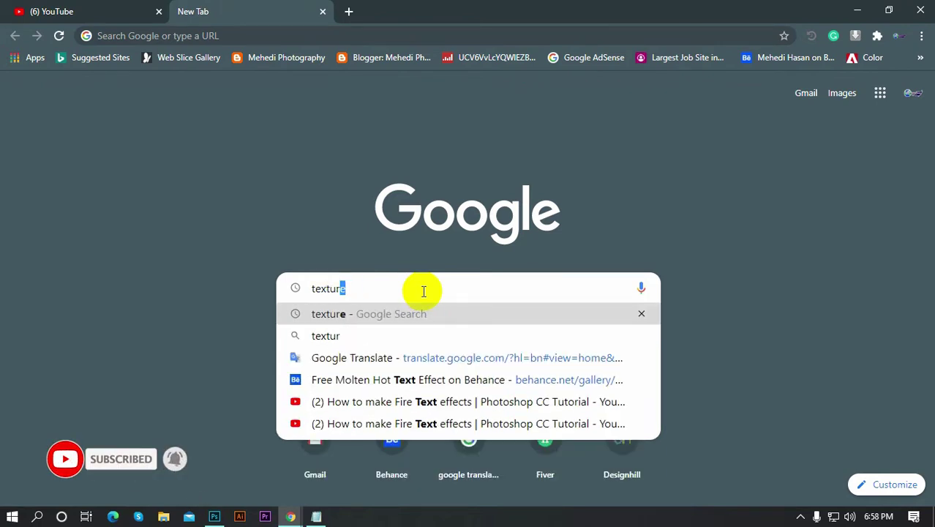
text(e effec)
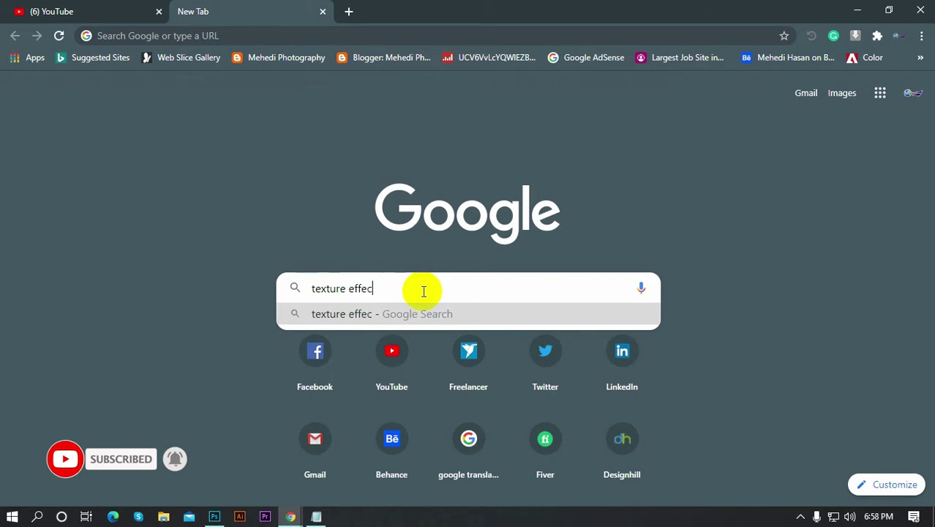
text(t)
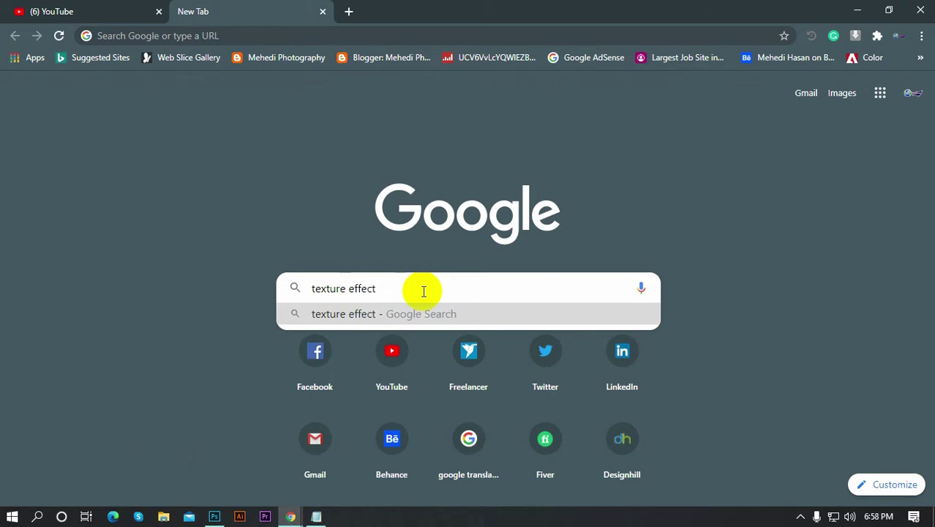
key(Return)
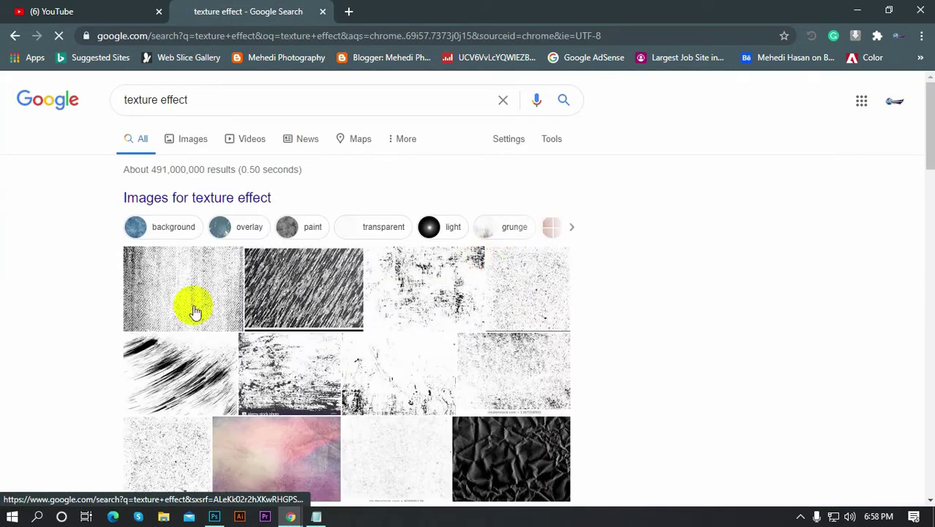
Step: Browse the Google Images results for 'texture effect'
click(184, 141)
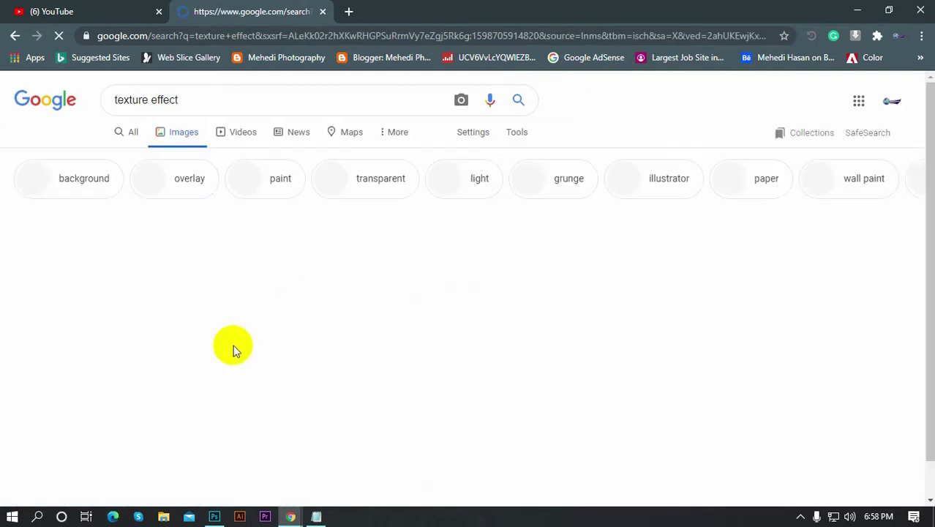
scroll(472, 227, down, 1)
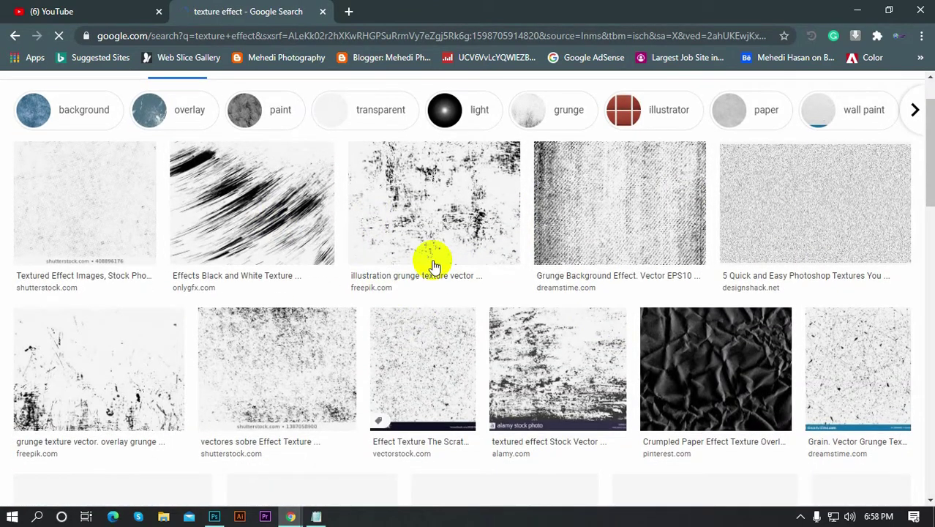
scroll(328, 272, down, 2)
click(686, 264)
click(701, 291)
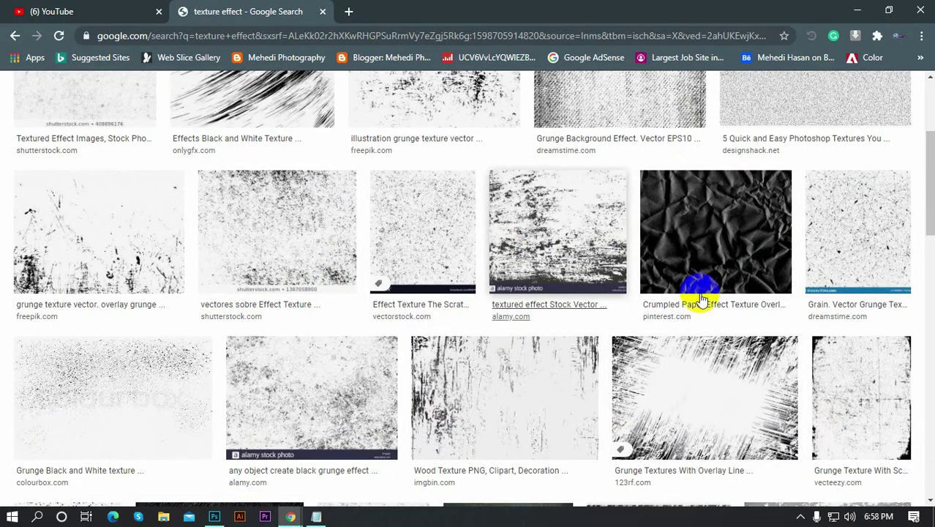
scroll(730, 251, down, 1)
scroll(516, 299, down, 3)
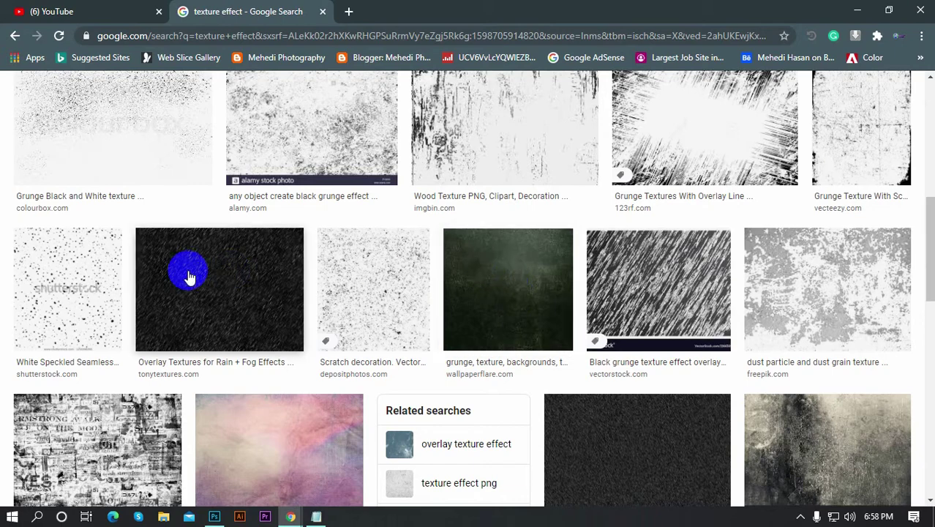
scroll(190, 267, up, 2)
scroll(319, 256, up, 2)
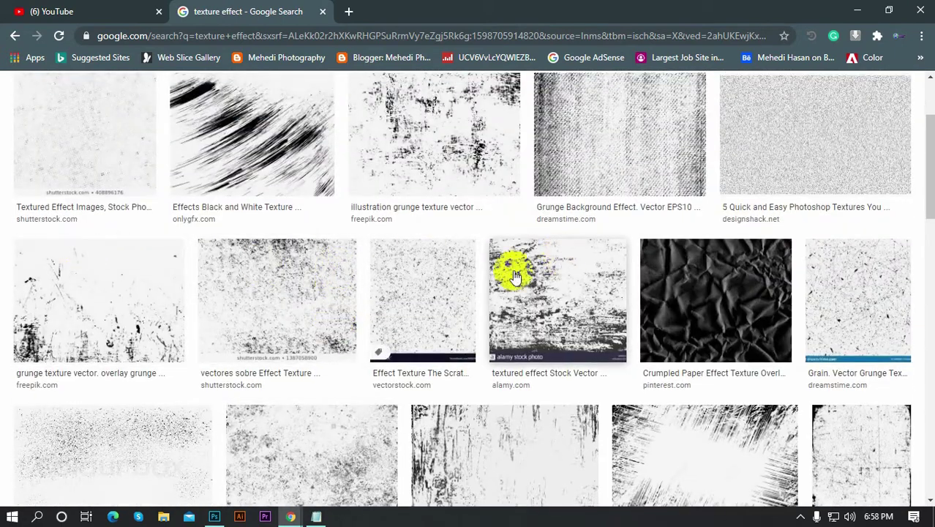
scroll(295, 278, up, 2)
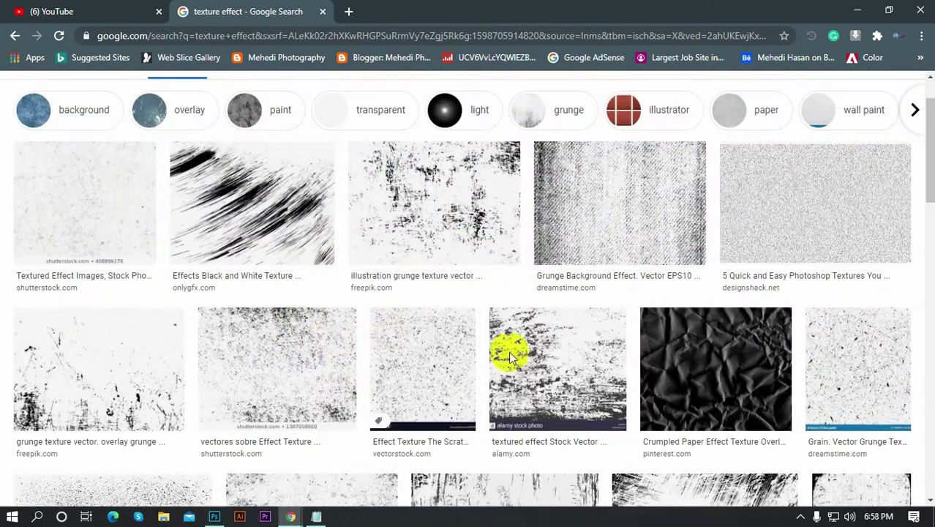
Step: Preview the Scratched Effects Black and White Texture and copy the image
click(259, 208)
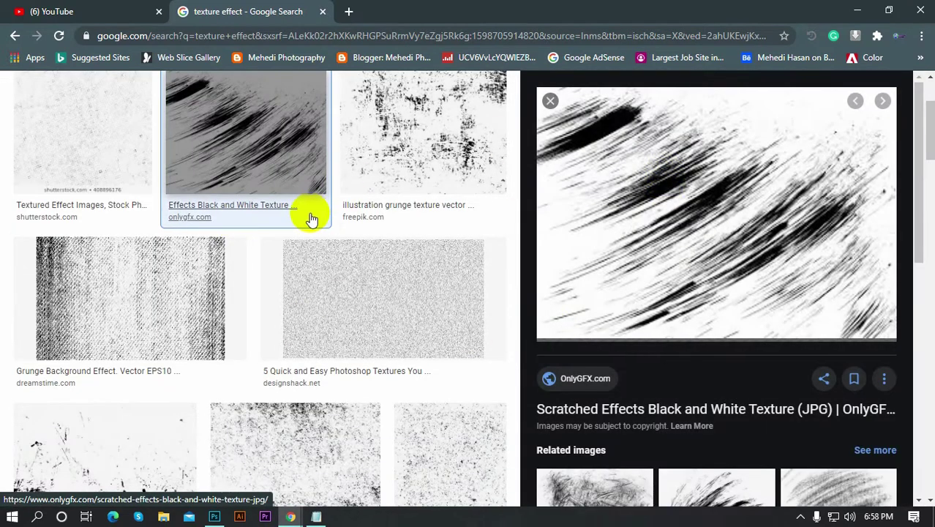
scroll(556, 249, down, 4)
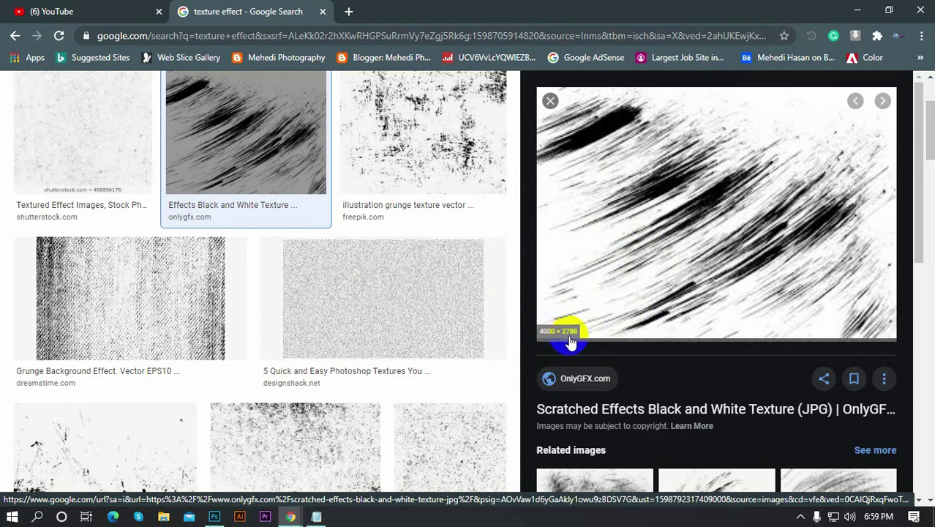
scroll(385, 267, up, 2)
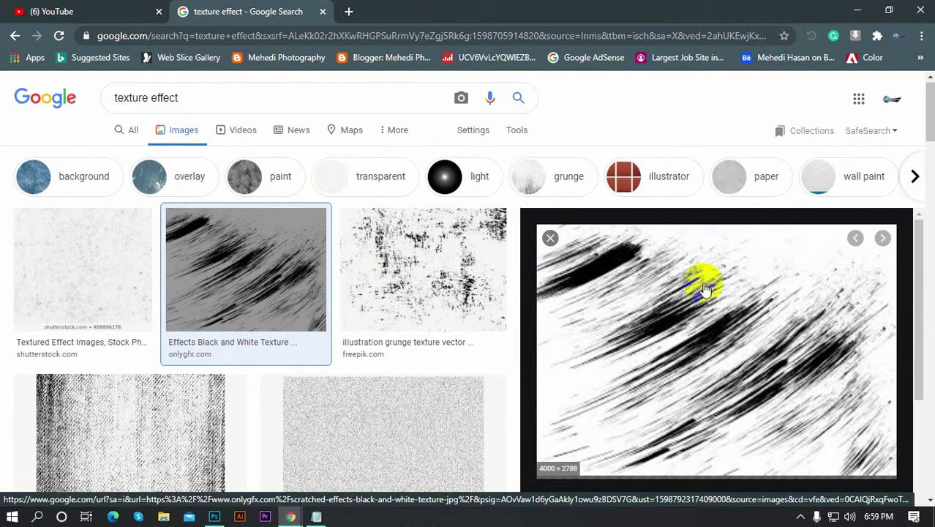
scroll(716, 294, up, 2)
scroll(670, 326, up, 2)
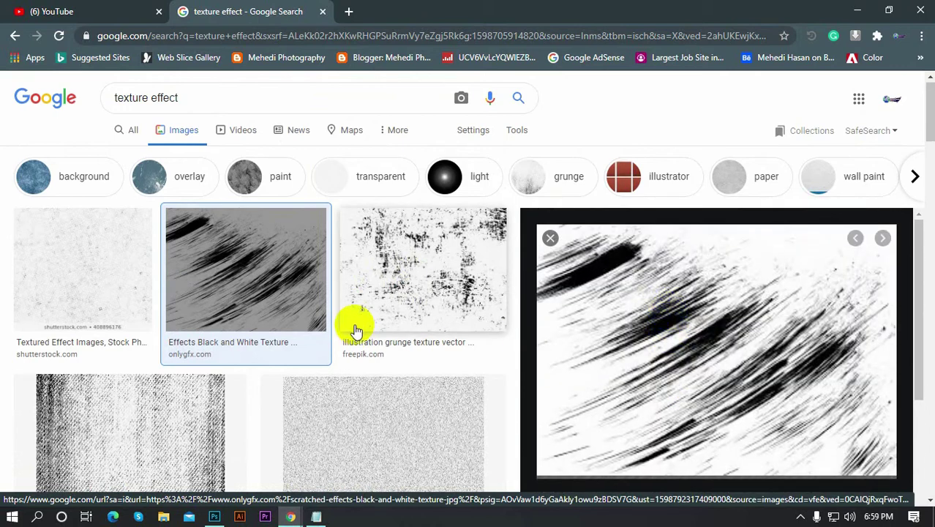
scroll(357, 323, down, 1)
scroll(357, 324, down, 2)
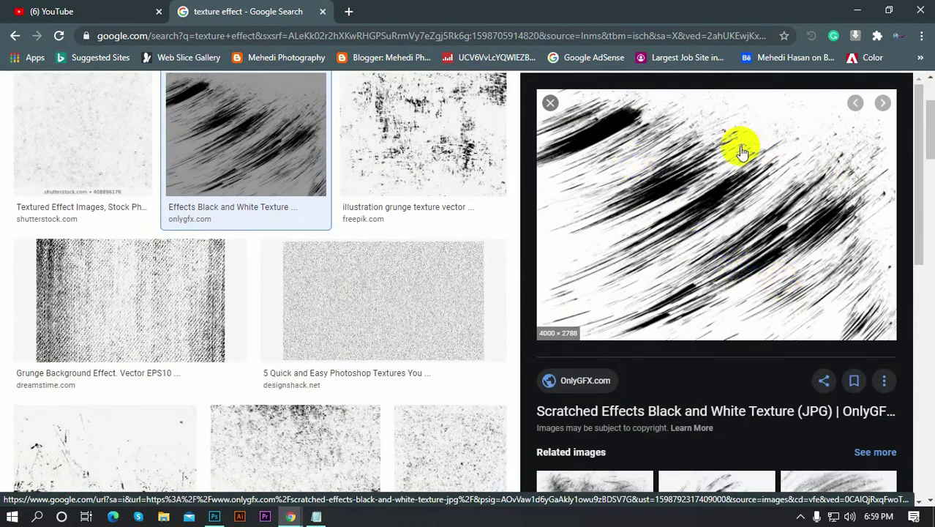
right_click(659, 198)
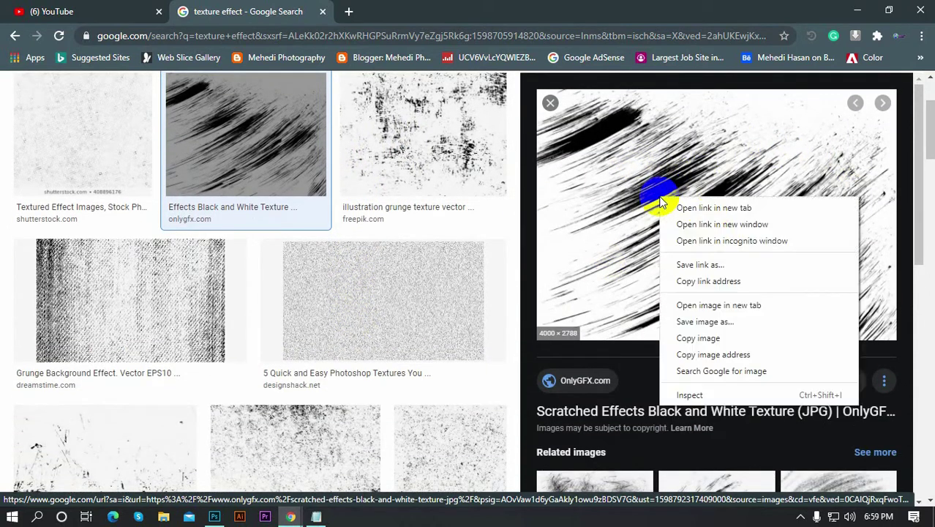
click(710, 339)
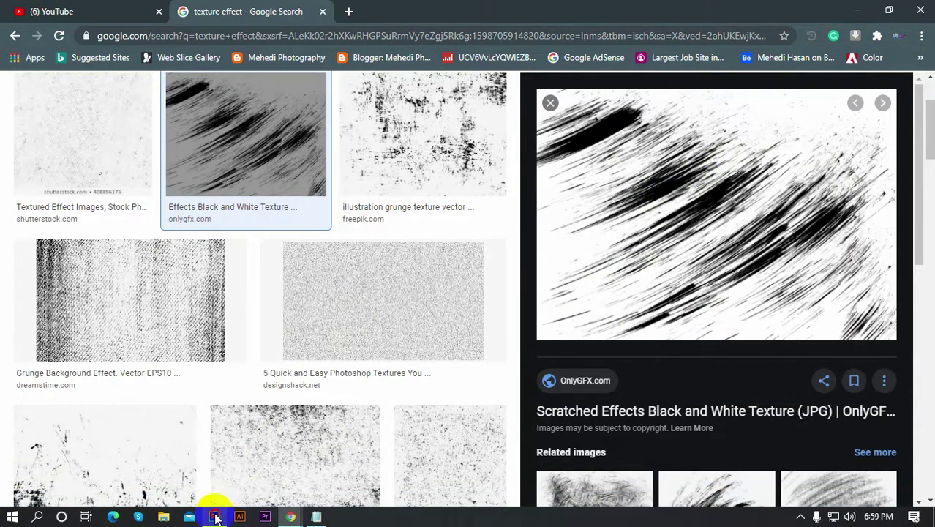
Step: Back in Photoshop, create a new 4000 × 2788 grayscale document from the Clipboard preset
click(215, 516)
click(38, 8)
click(46, 25)
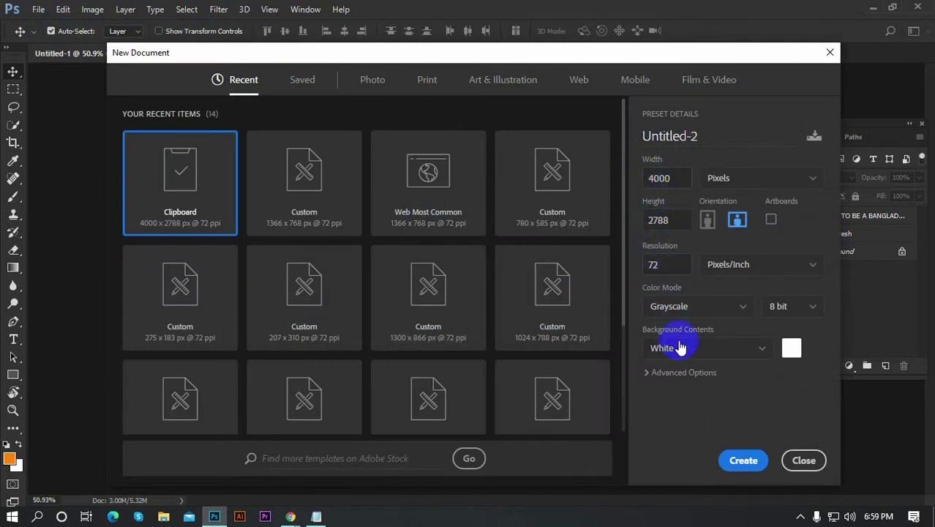
click(736, 460)
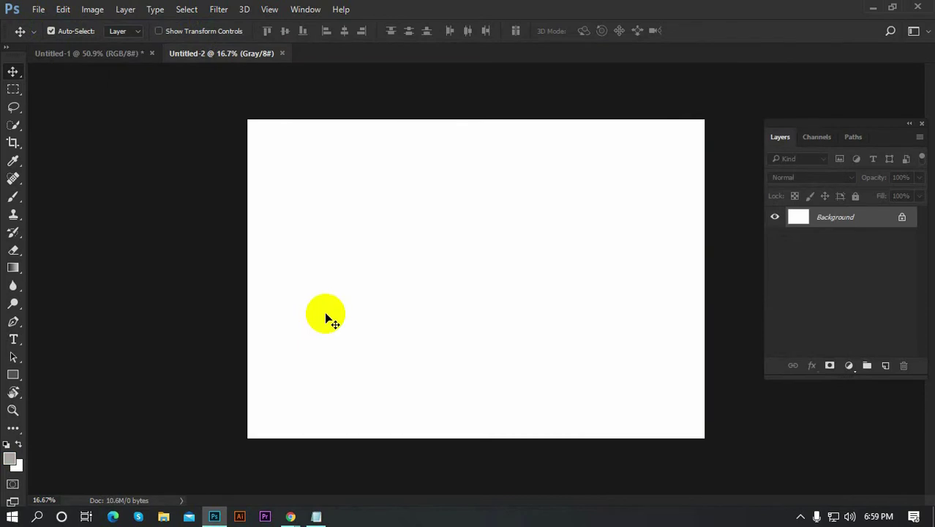
Step: Paste the scratched texture as a new layer and hide the white Background layer
drag(329, 320, 318, 313)
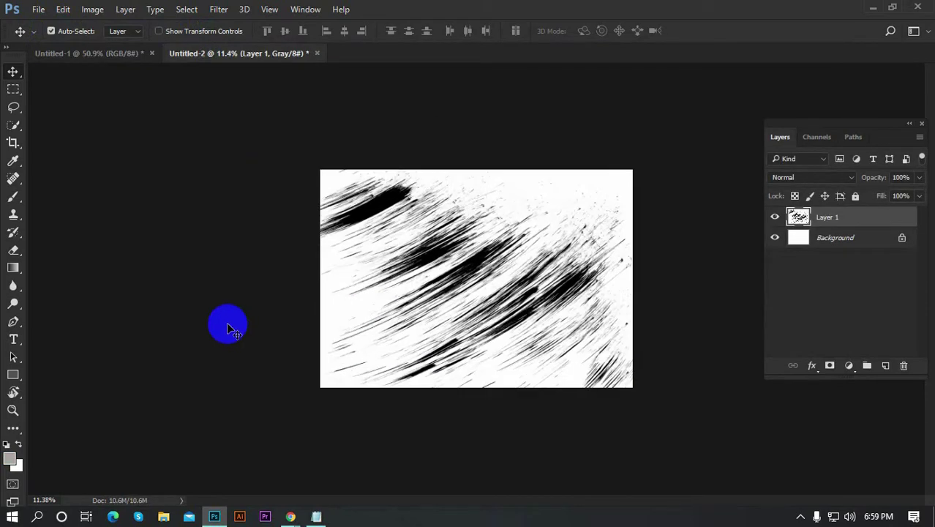
click(775, 237)
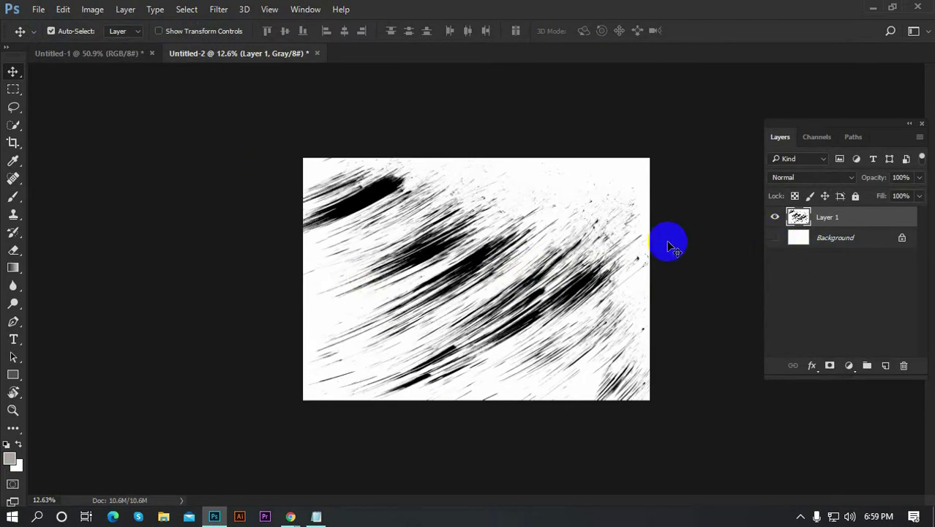
mouse_move(490, 294)
mouse_down()
mouse_move(419, 334)
mouse_move(387, 372)
mouse_move(433, 431)
mouse_move(590, 282)
mouse_move(456, 402)
mouse_move(511, 299)
mouse_move(497, 303)
mouse_move(502, 292)
mouse_move(521, 322)
mouse_up()
mouse_move(477, 289)
mouse_down()
mouse_move(293, 237)
mouse_move(153, 92)
mouse_move(489, 249)
mouse_move(174, 135)
mouse_move(127, 52)
mouse_move(411, 261)
mouse_move(483, 278)
mouse_move(516, 309)
mouse_up()
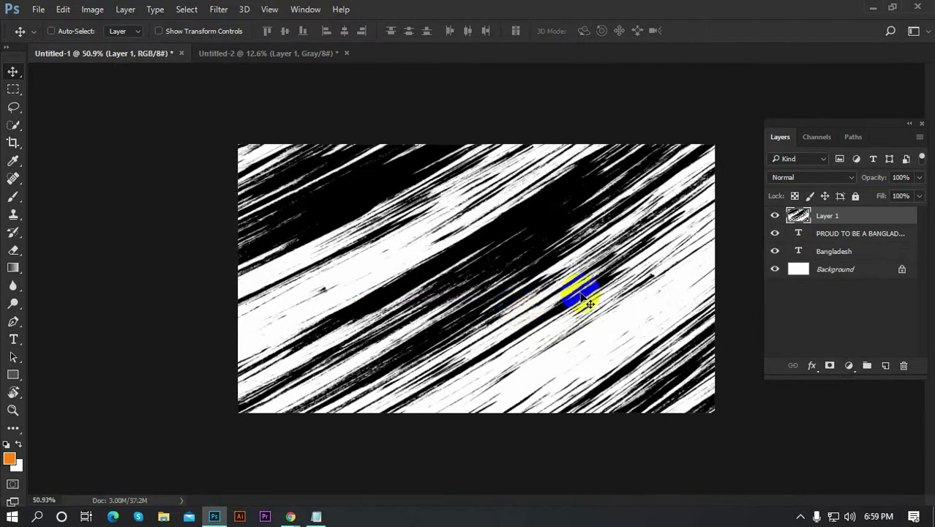
mouse_move(870, 180)
mouse_down()
mouse_move(764, 189)
mouse_move(799, 191)
mouse_move(779, 198)
mouse_up()
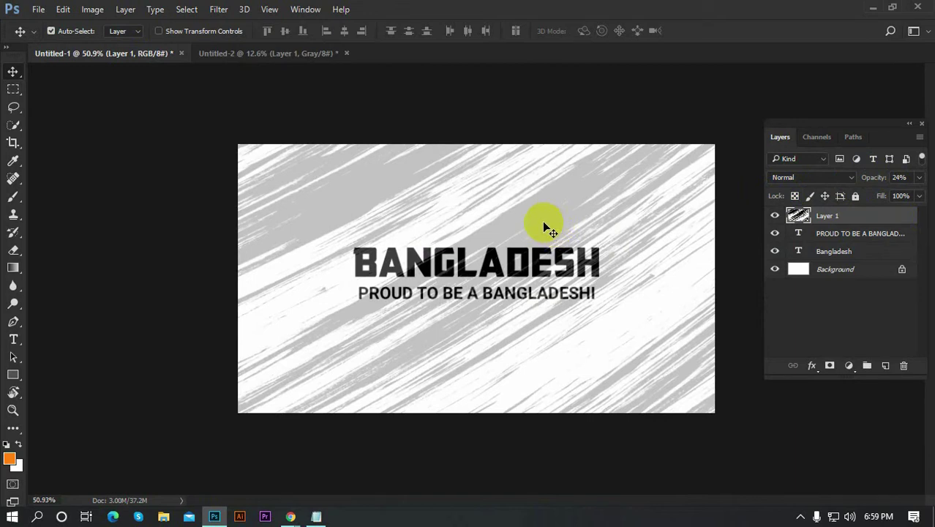
key(0)
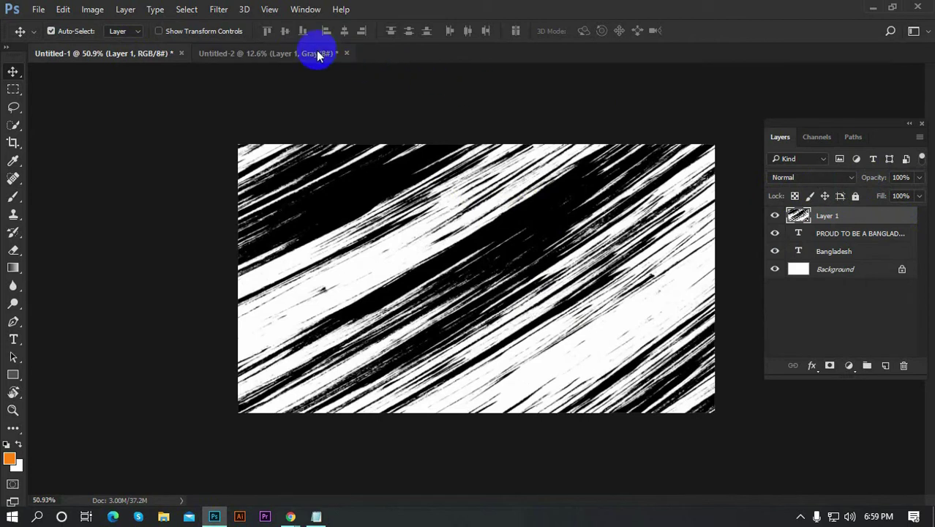
Step: Delete the streak texture layer from the BANGLADESH document and switch to Untitled-2
drag(882, 217, 903, 365)
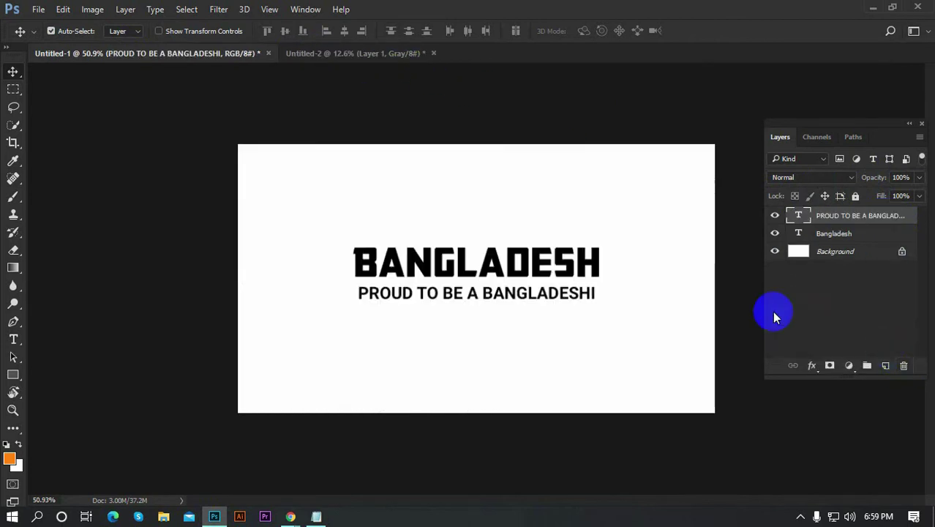
click(323, 54)
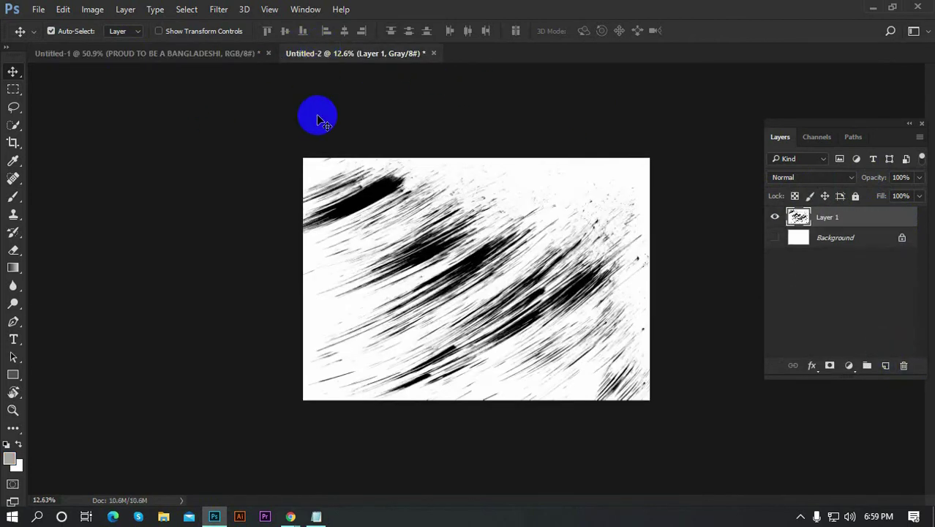
click(219, 54)
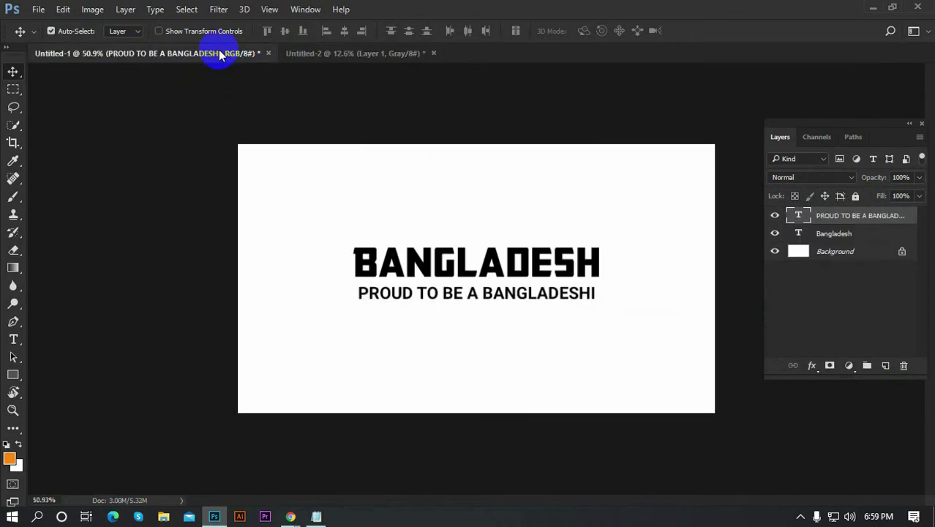
click(313, 50)
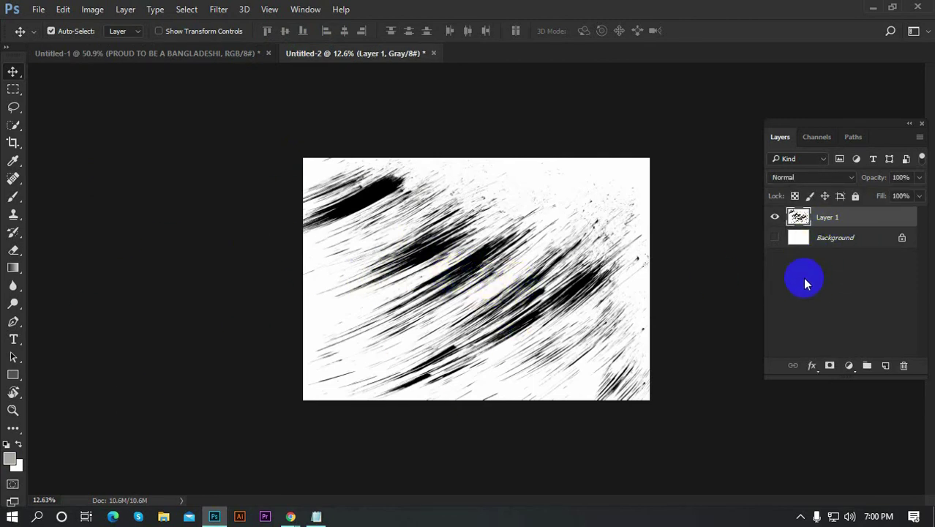
drag(805, 237, 800, 213)
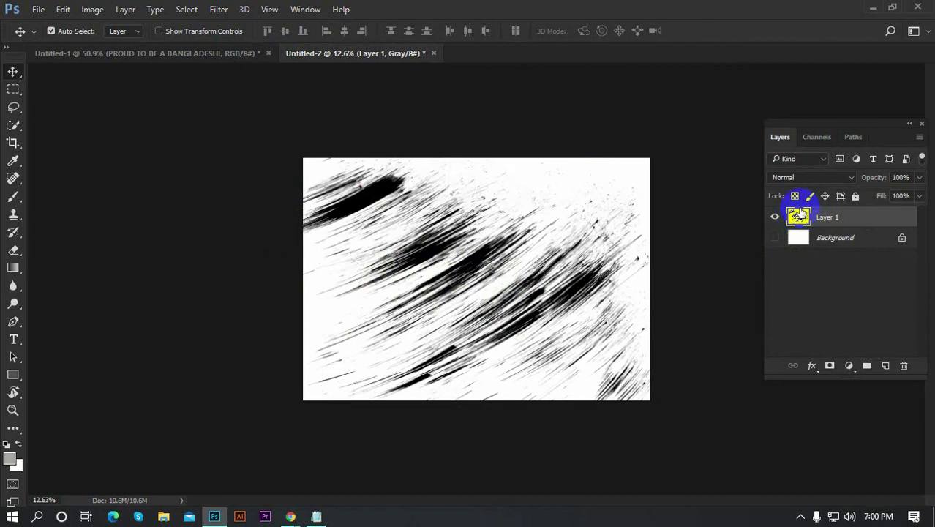
Step: Confirm the texture is in Grayscale mode and show its Gray channel in the Channels panel
click(815, 144)
click(780, 137)
click(817, 137)
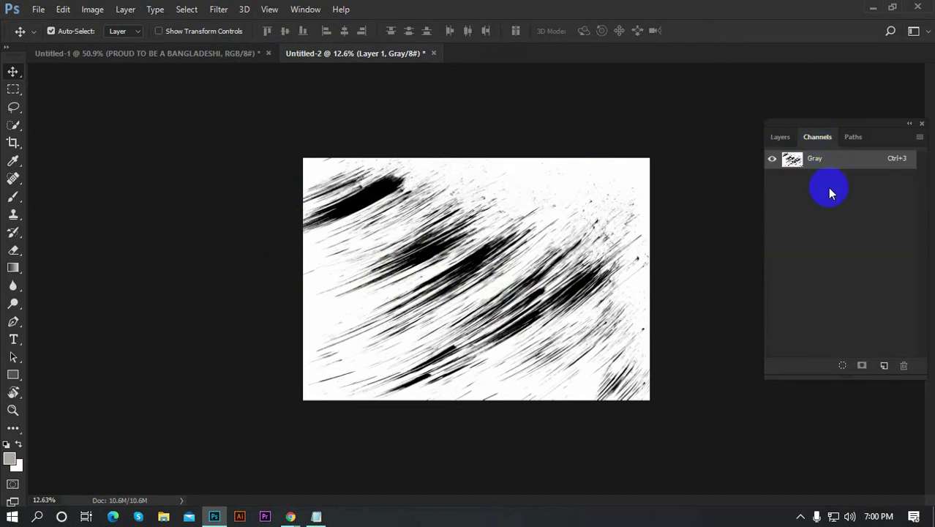
click(781, 137)
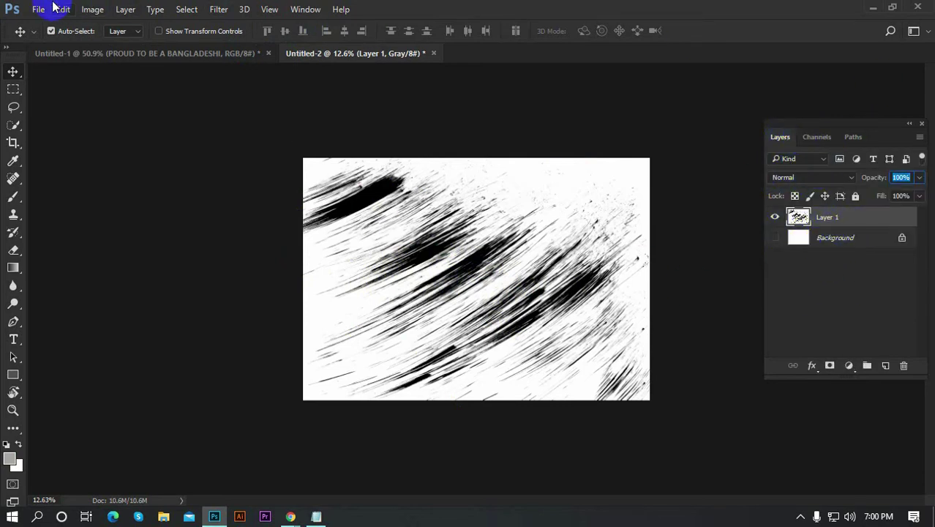
click(92, 13)
mouse_move(100, 25)
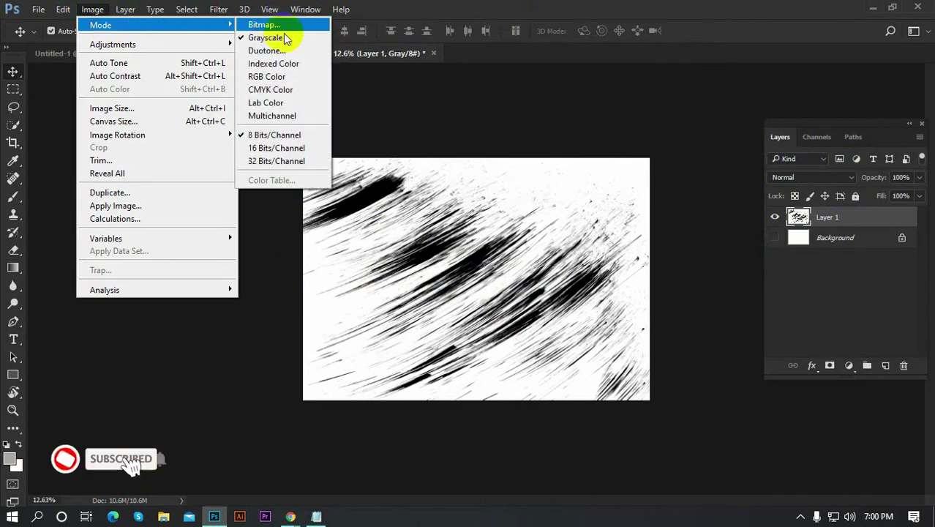
click(279, 41)
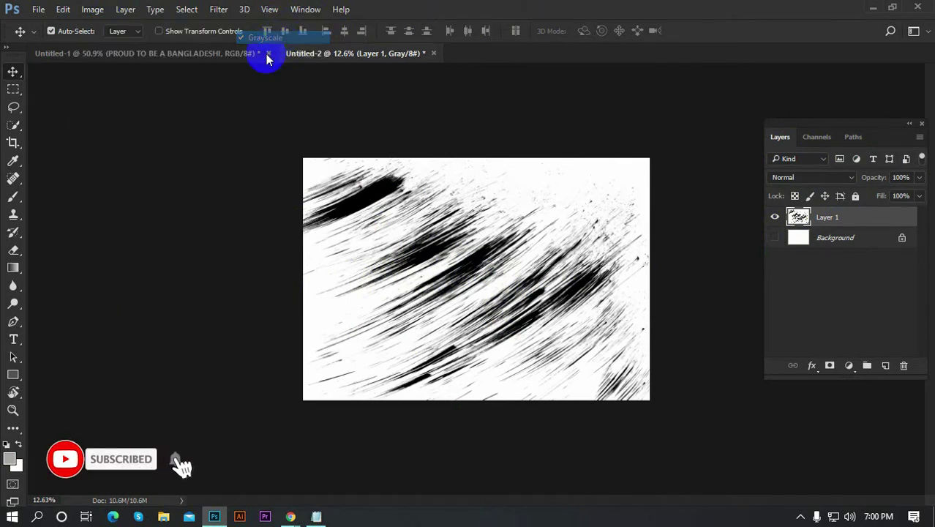
click(817, 137)
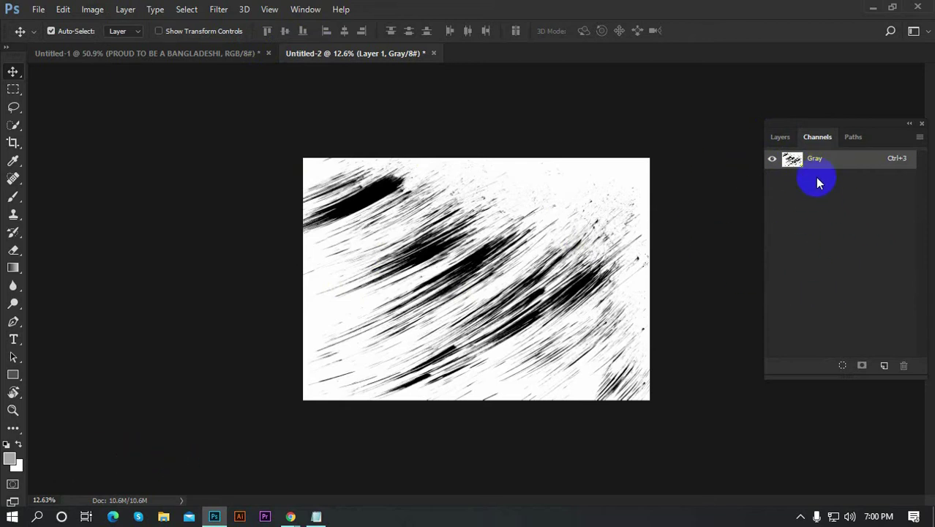
click(92, 9)
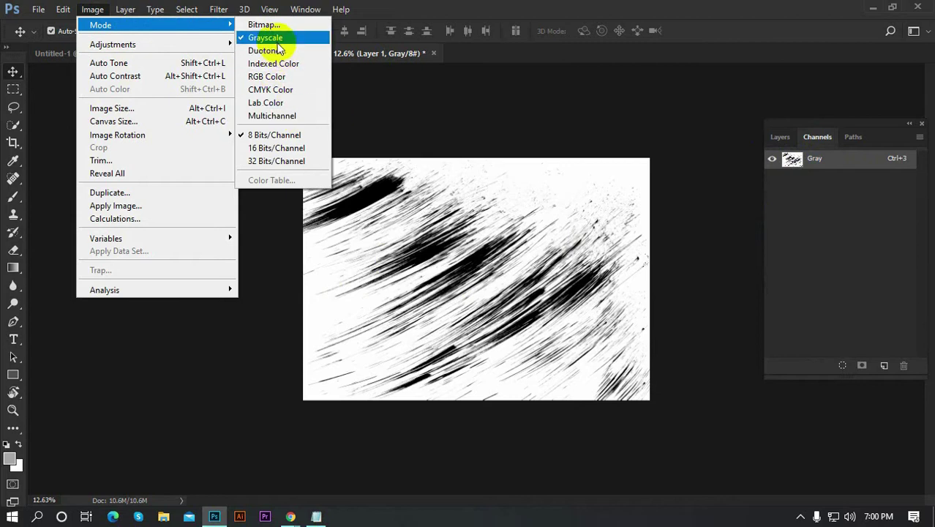
click(274, 38)
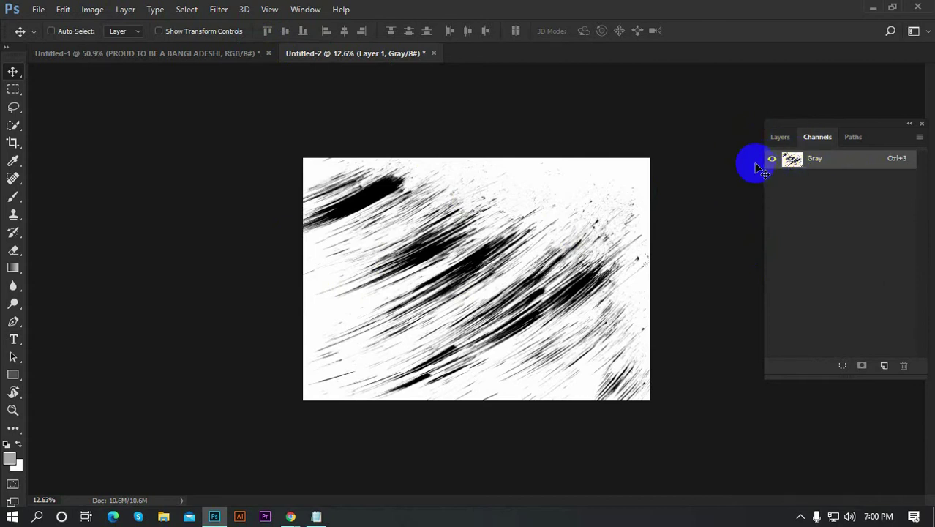
Step: Select the Gray channel's dark strokes, copy them to Layer 2, and hide Layer 1
ctrl+click(794, 161)
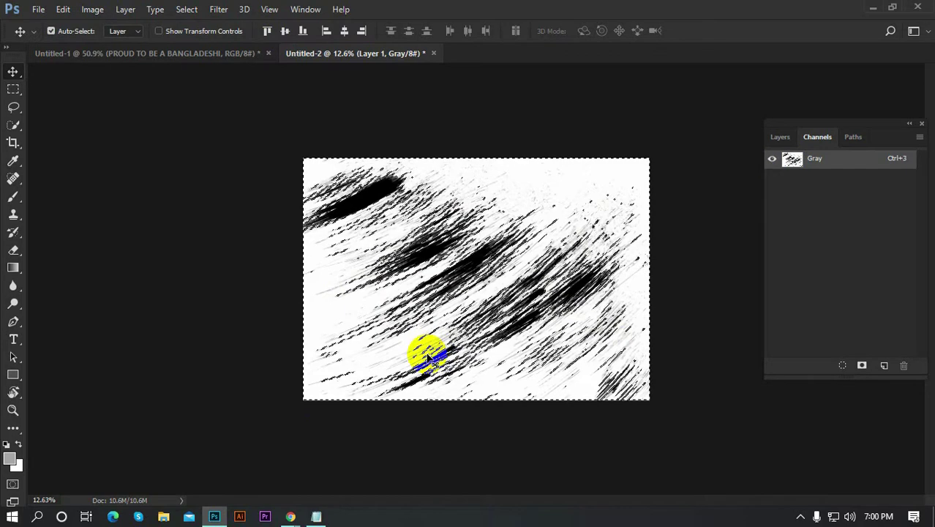
key(ctrl+d)
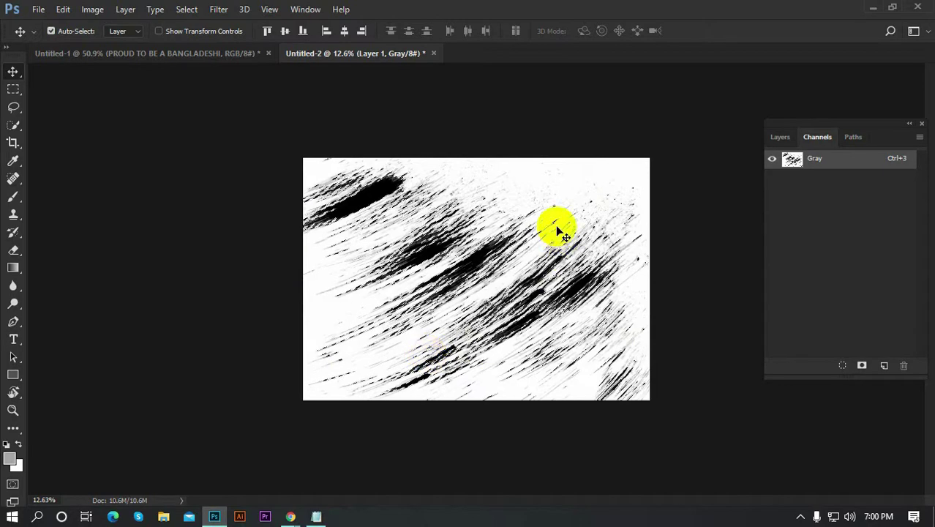
click(782, 137)
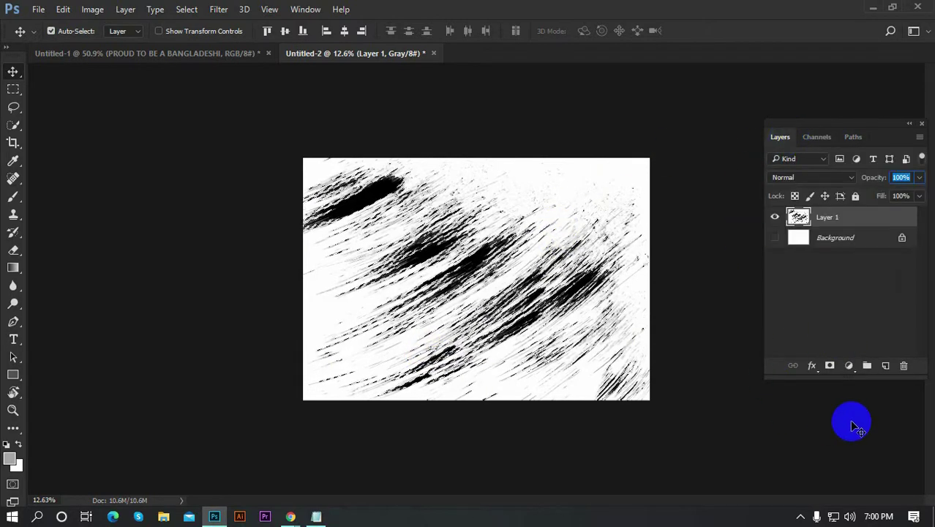
key(ctrl+j)
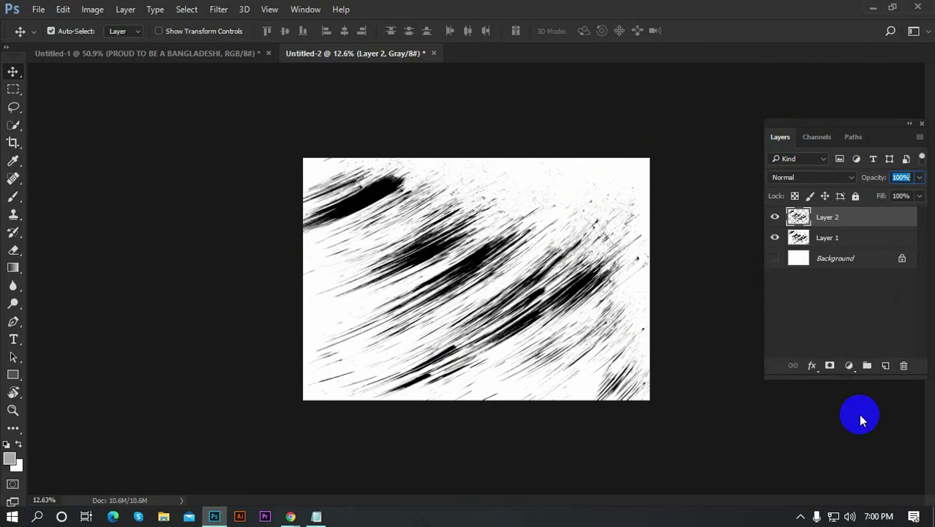
click(776, 241)
mouse_move(542, 313)
mouse_down()
mouse_move(513, 347)
mouse_move(522, 298)
mouse_up()
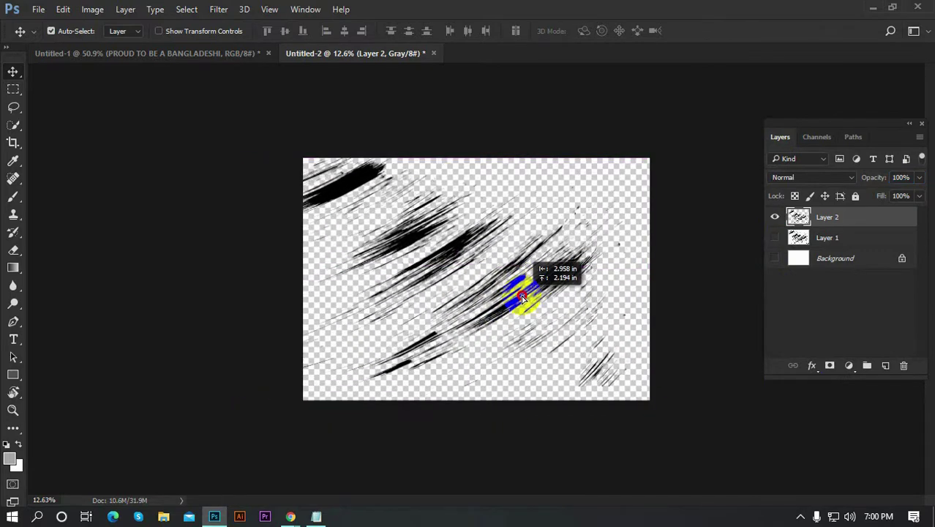
Step: In Untitled-1, select the PROUD TO BE and Bangladesh layers and group them with Ctrl+G
click(214, 55)
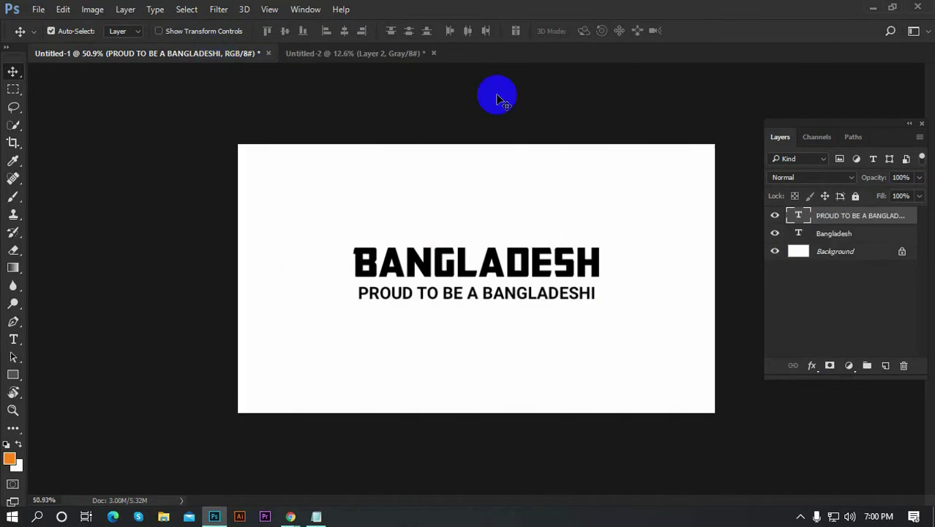
click(378, 55)
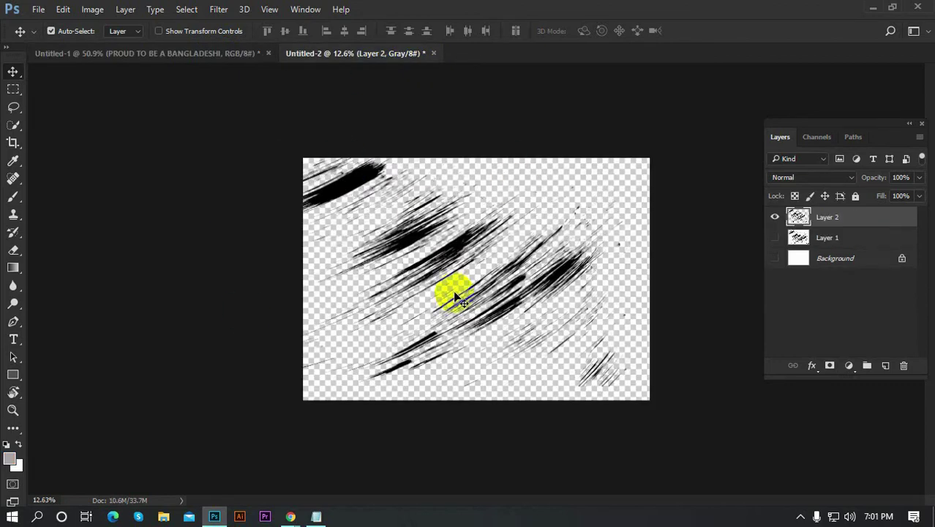
click(190, 53)
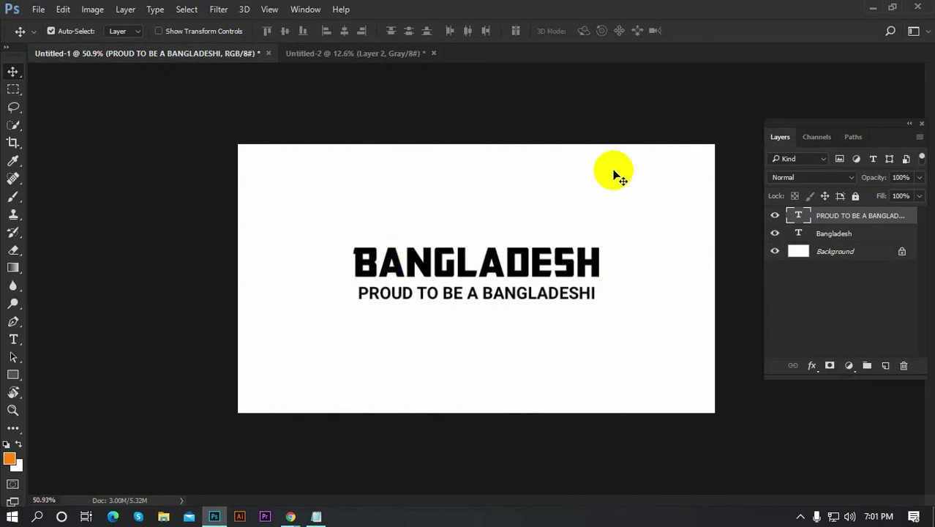
click(862, 292)
click(882, 224)
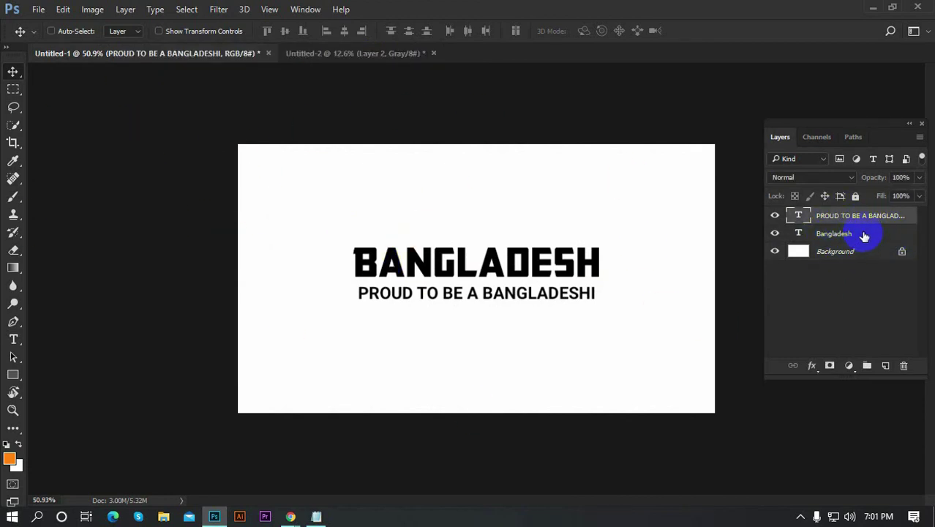
shift+click(864, 236)
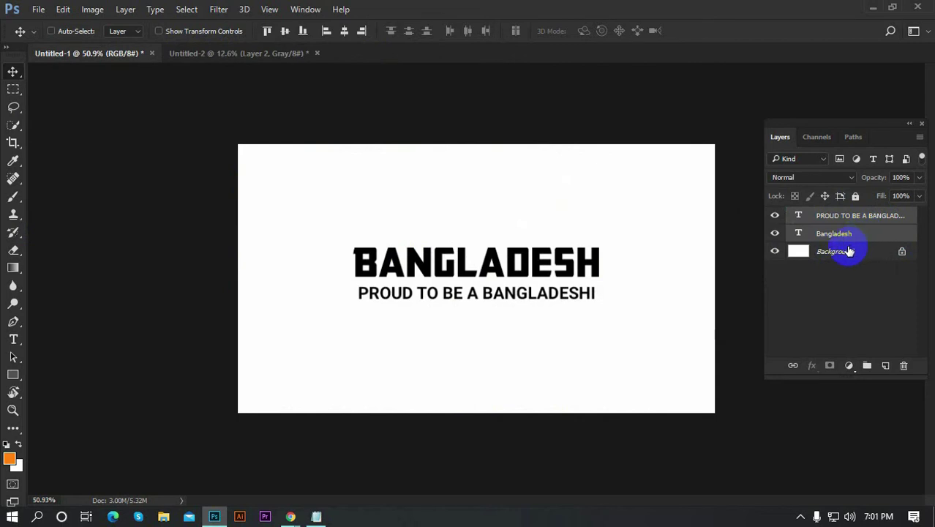
key(ctrl+g)
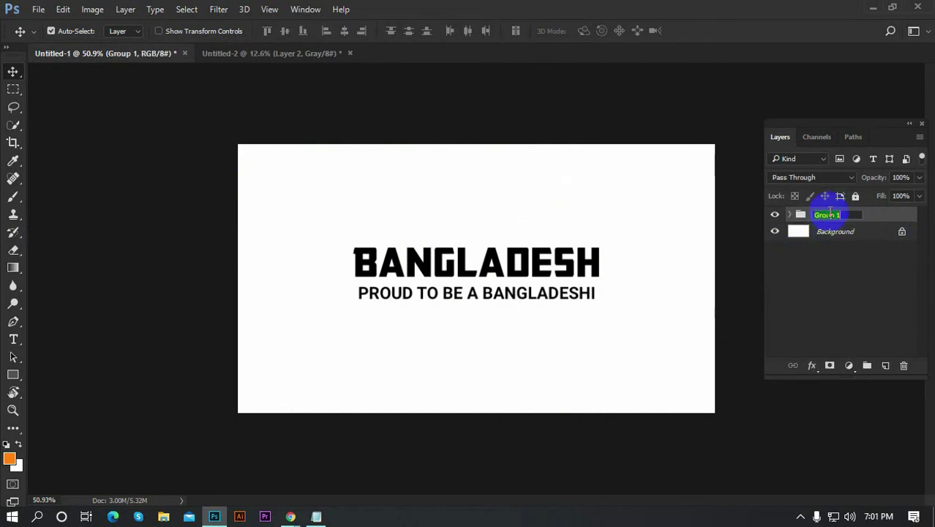
text(Text)
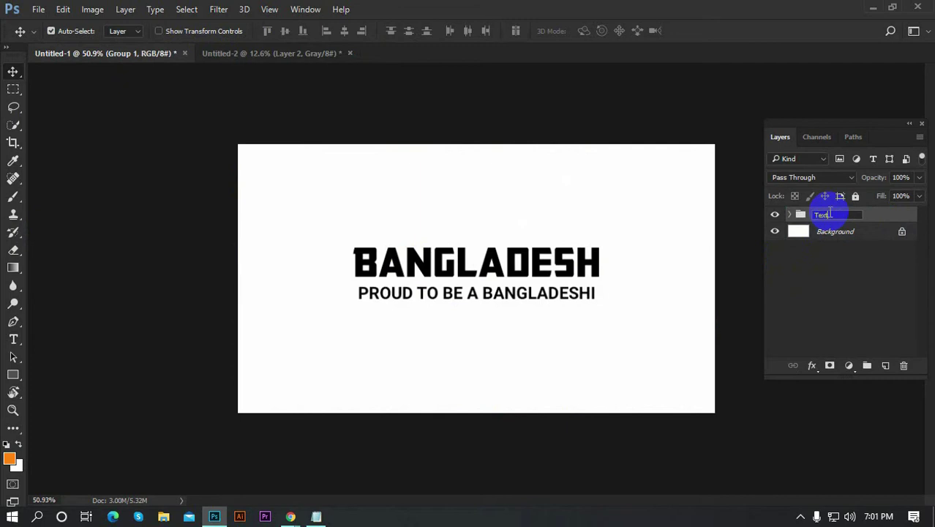
Step: Name the group 'Text', add a white layer mask to it, and view the mask alone
key(Return)
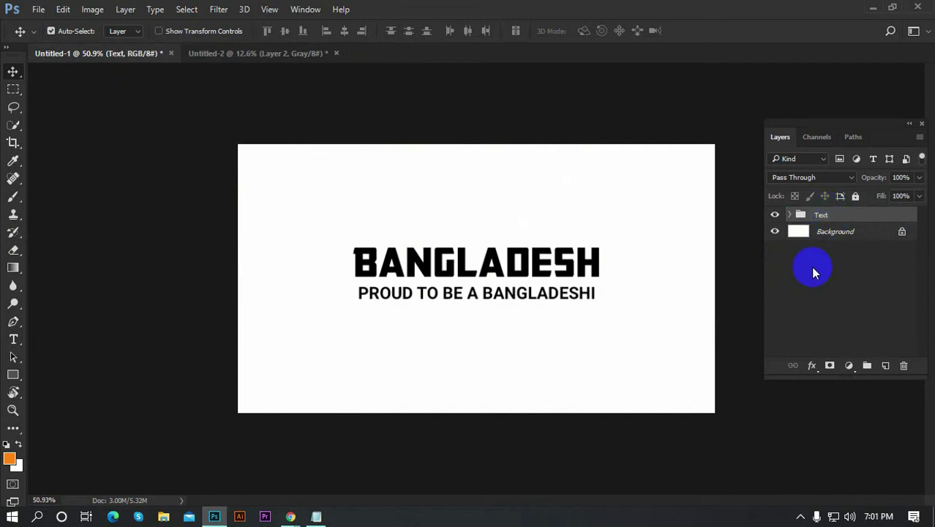
click(813, 272)
click(828, 216)
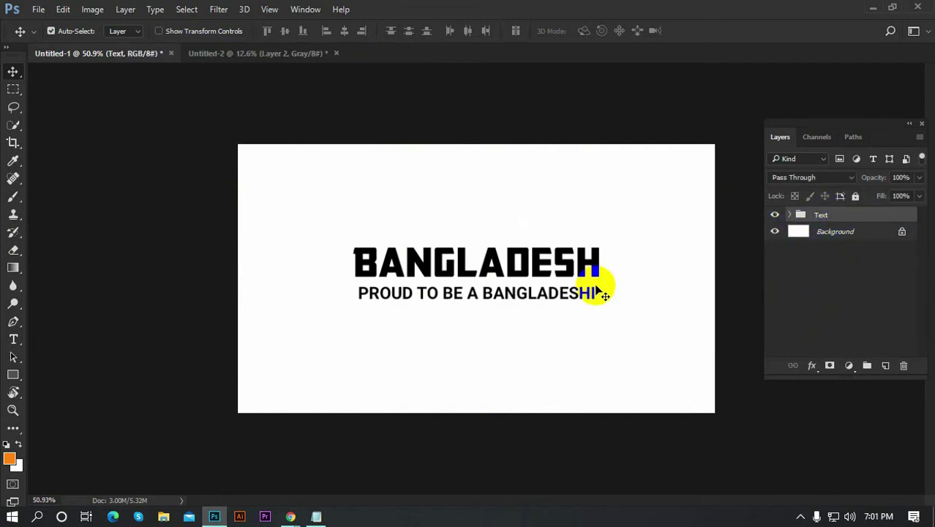
click(831, 366)
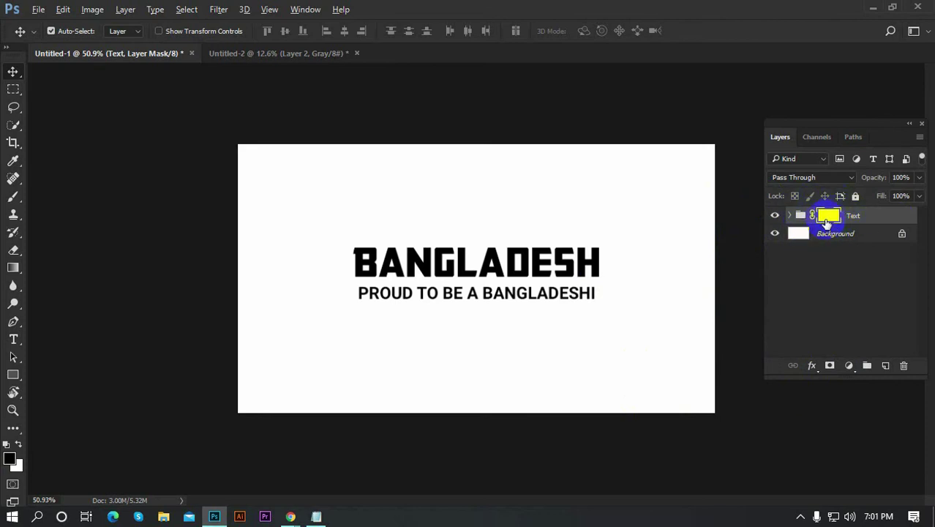
alt+click(827, 220)
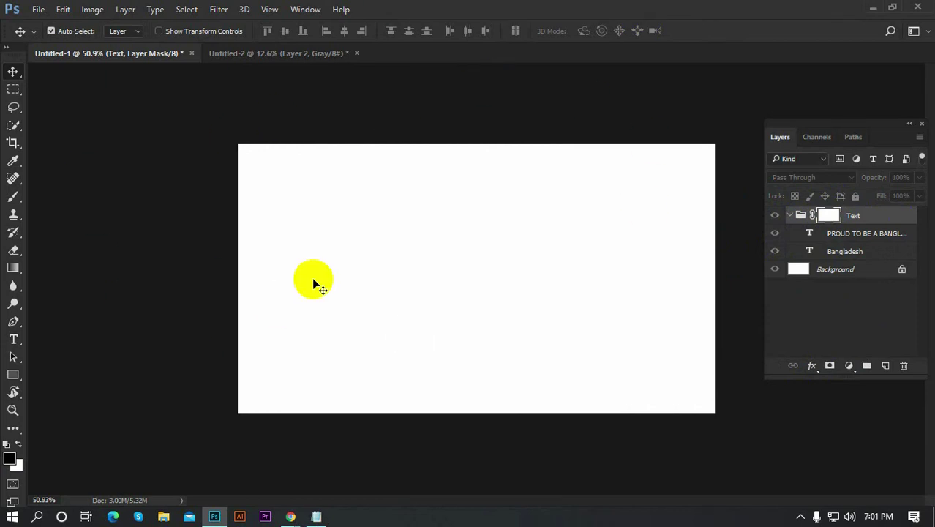
Step: Load Untitled-2's Layer 2 brush strokes as a selection and drag them into the Text group's mask
click(246, 56)
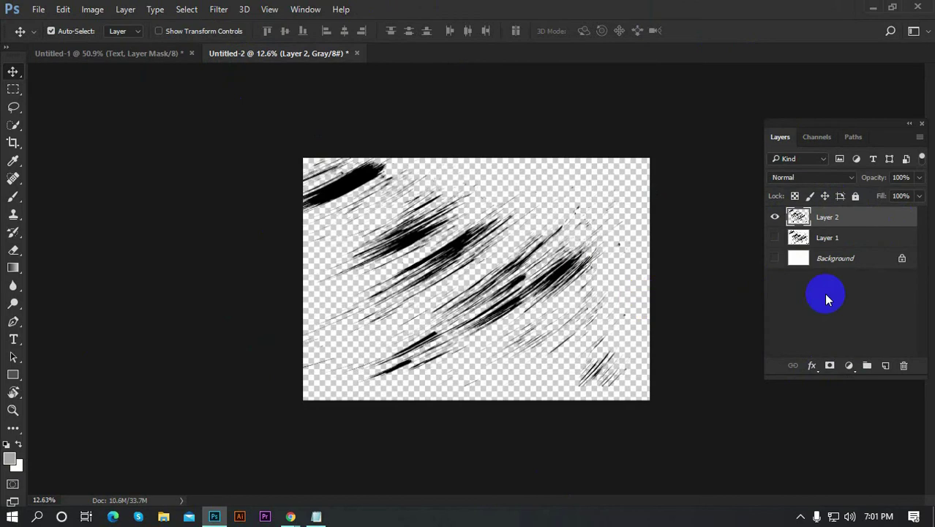
key(ctrl)
ctrl+click(802, 221)
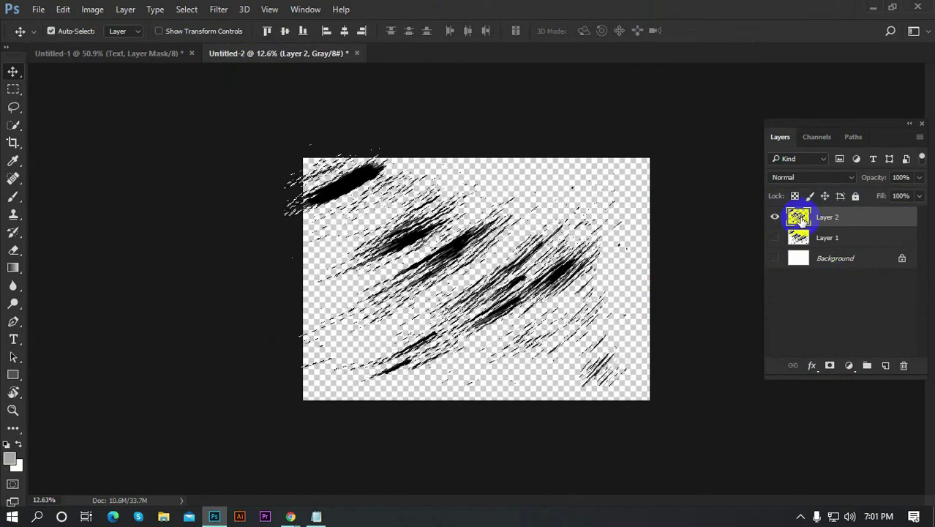
drag(787, 222, 666, 379)
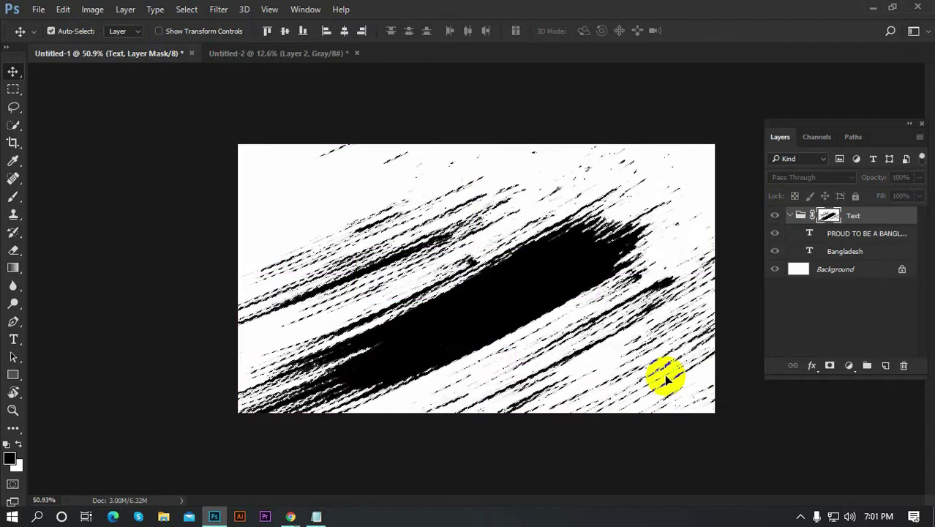
scroll(323, 327, down, 2)
scroll(322, 327, down, 2)
scroll(323, 327, down, 1)
Step: Scale the pasted strokes down to about 29%, position them over the canvas, and commit
key(ctrl+t)
drag(768, 491, 631, 405)
scroll(622, 384, up, 2)
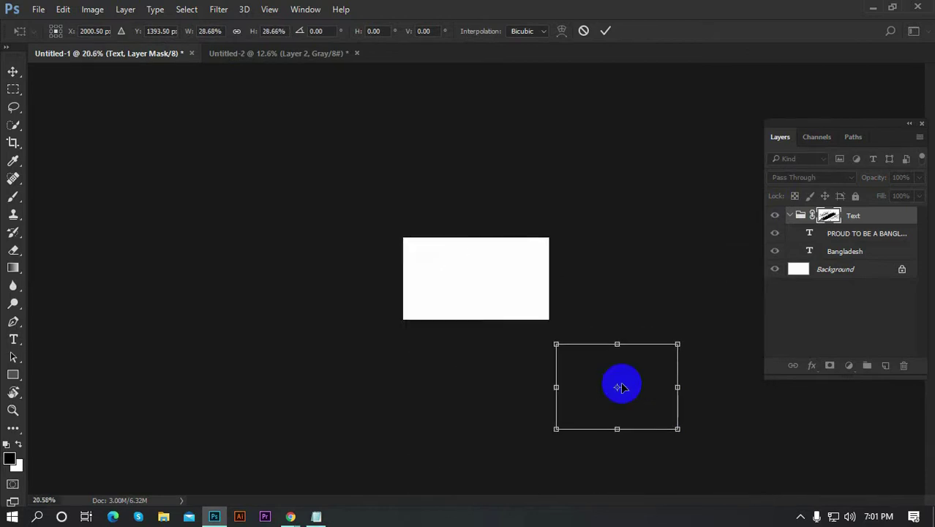
mouse_move(705, 445)
mouse_down()
mouse_move(523, 327)
mouse_move(507, 287)
mouse_up()
scroll(574, 315, up, 3)
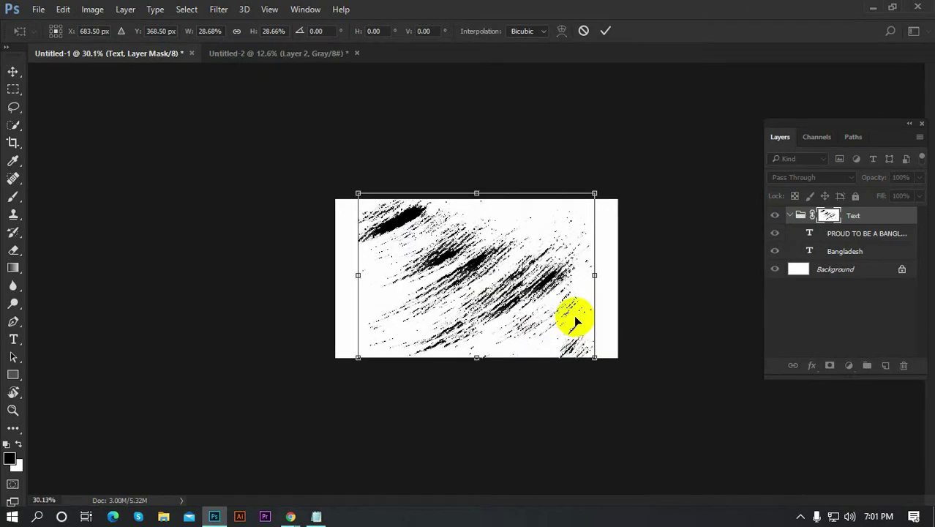
click(605, 30)
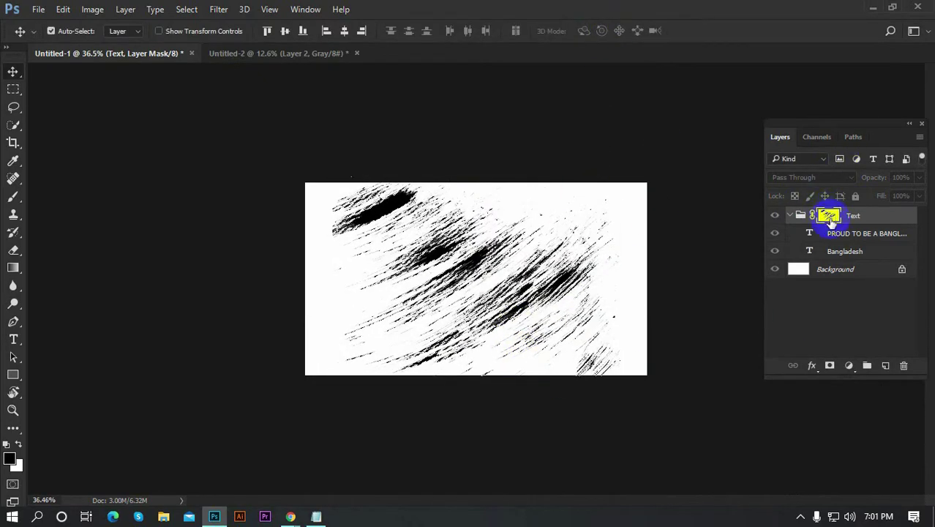
alt+click(829, 215)
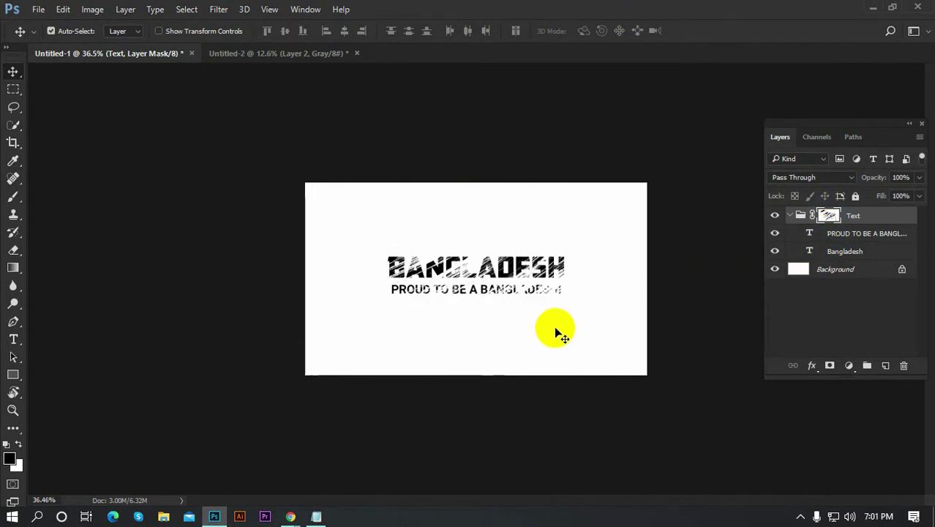
Step: Rescale the scratch texture in the Text group mask to about 73%, then return to normal view
scroll(554, 326, up, 2)
scroll(403, 265, down, 1)
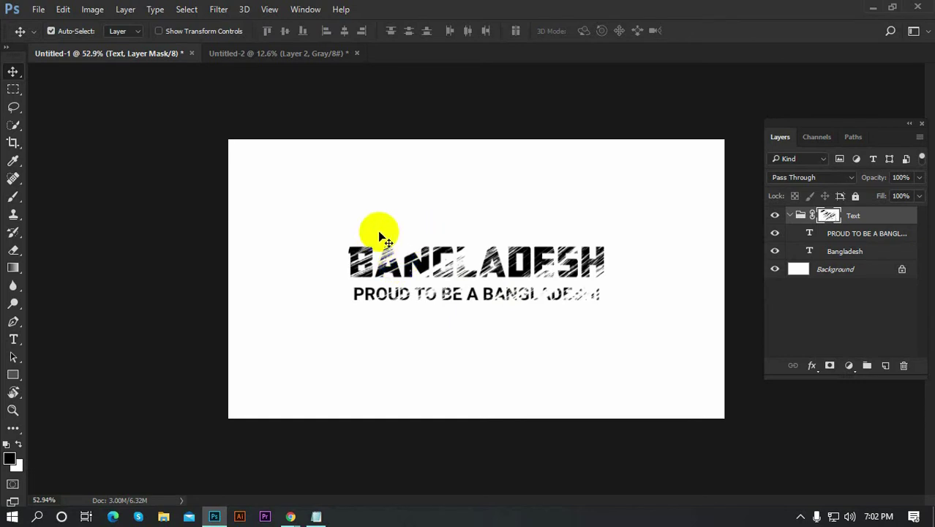
scroll(375, 230, down, 3)
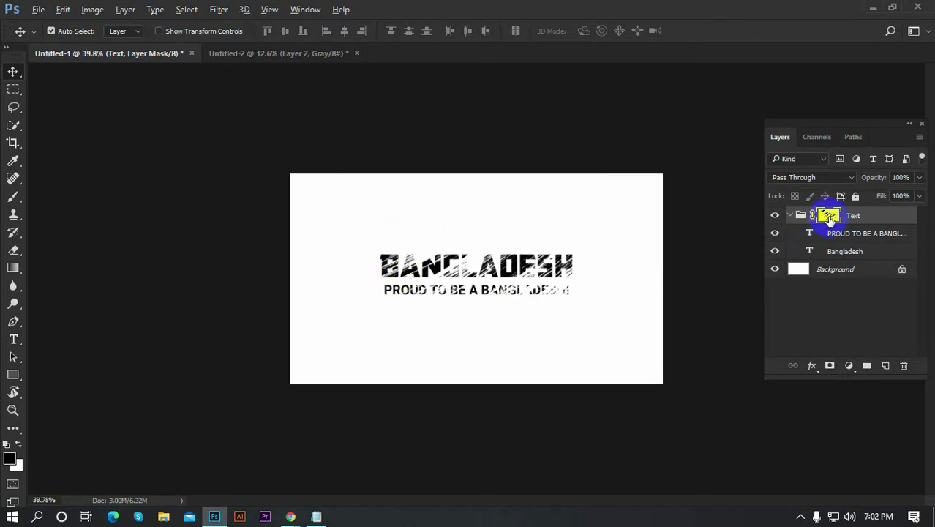
alt+click(829, 216)
key(ctrl+t)
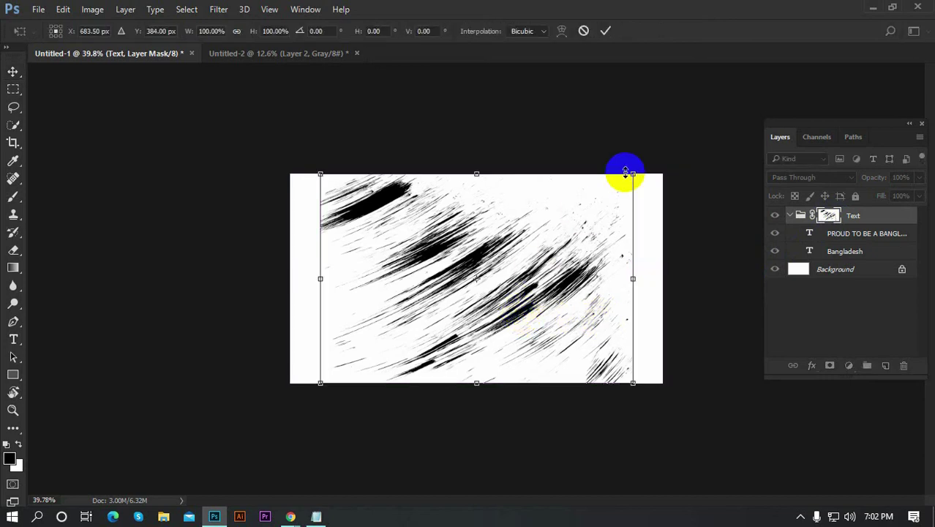
drag(632, 177, 591, 202)
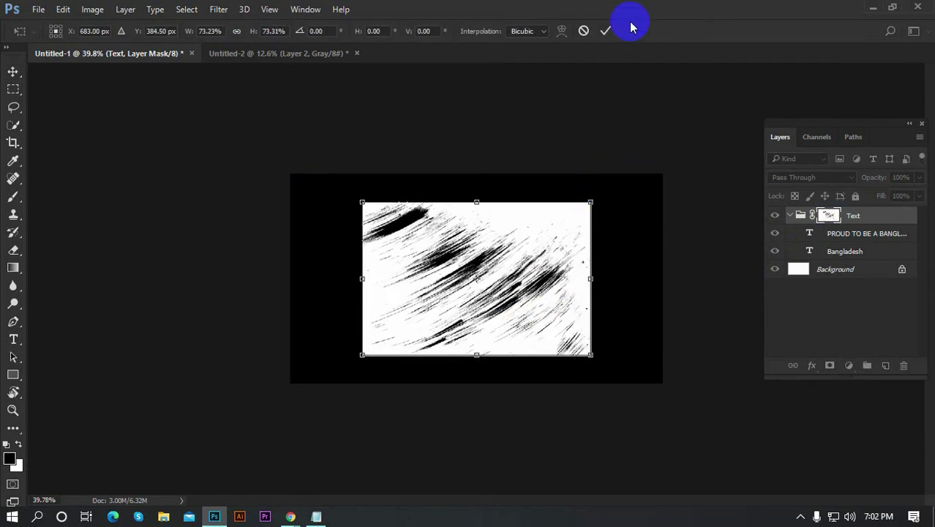
click(606, 30)
alt+click(829, 216)
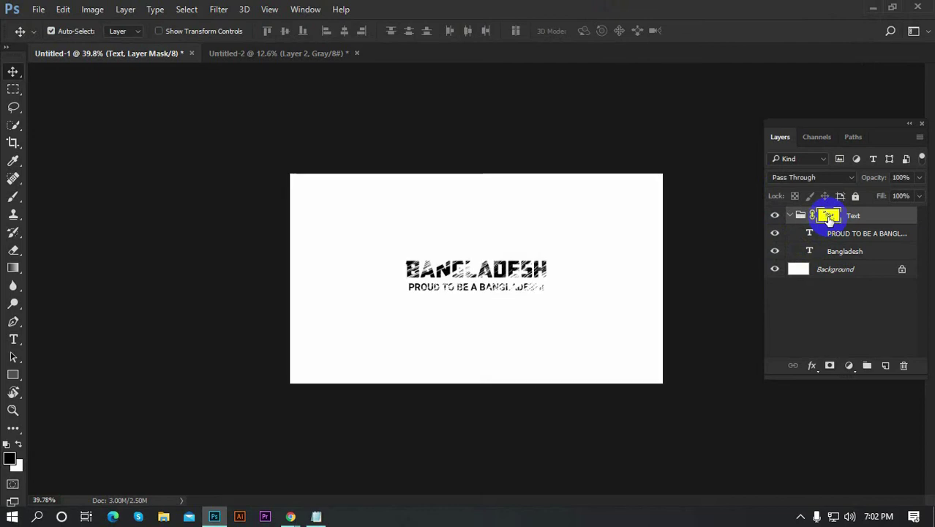
scroll(521, 306, up, 3)
scroll(521, 306, down, 2)
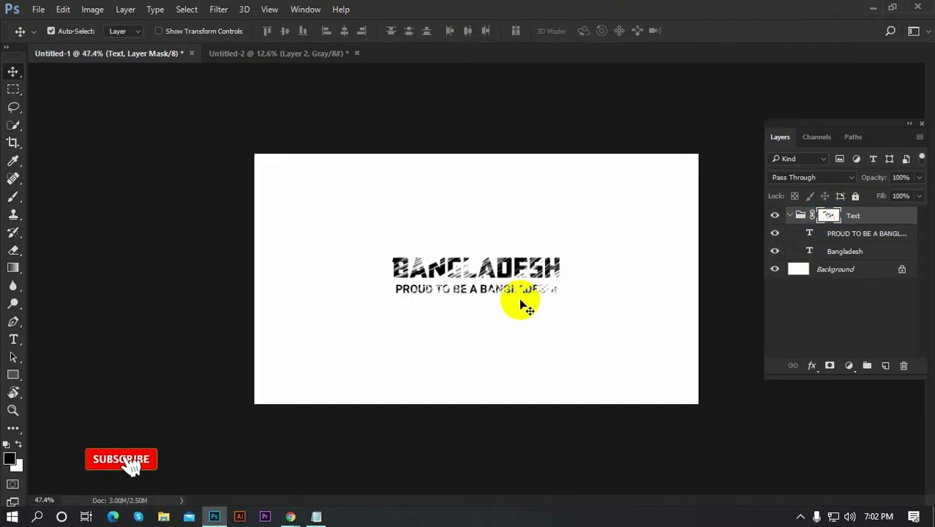
click(811, 235)
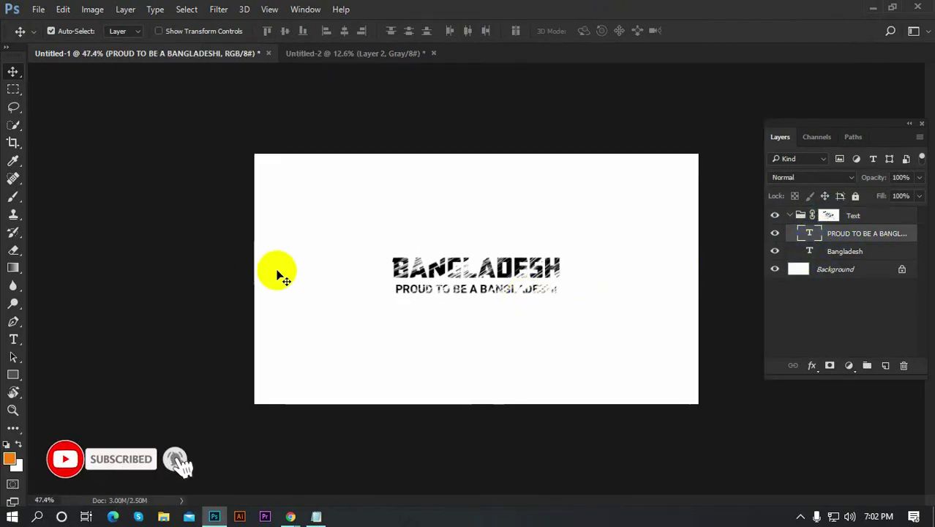
Step: Color the BANGLADESH title bright green (#06ff5e)
double_click(811, 252)
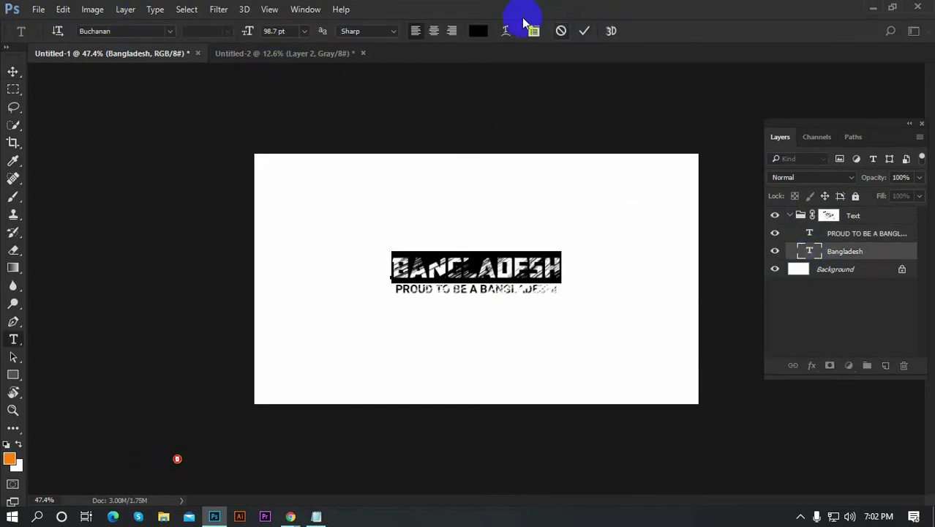
click(477, 31)
click(480, 221)
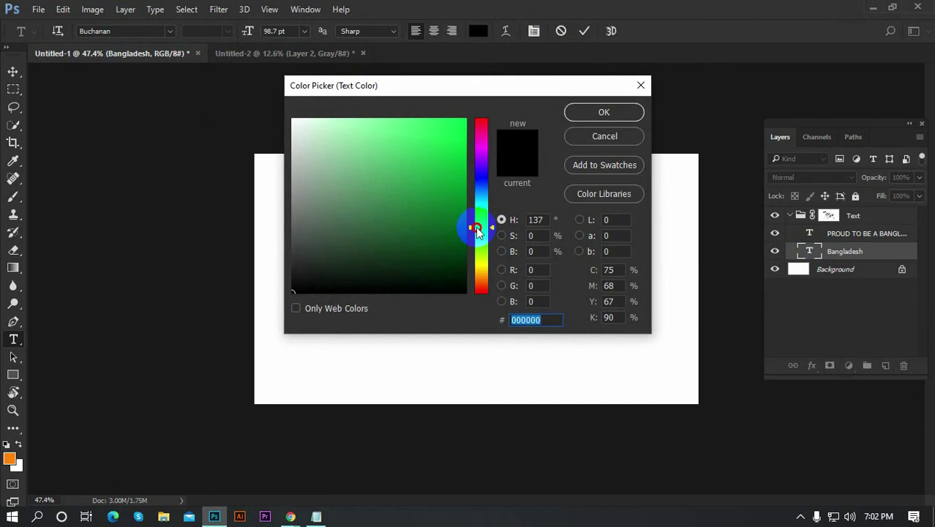
drag(476, 227, 476, 235)
click(464, 129)
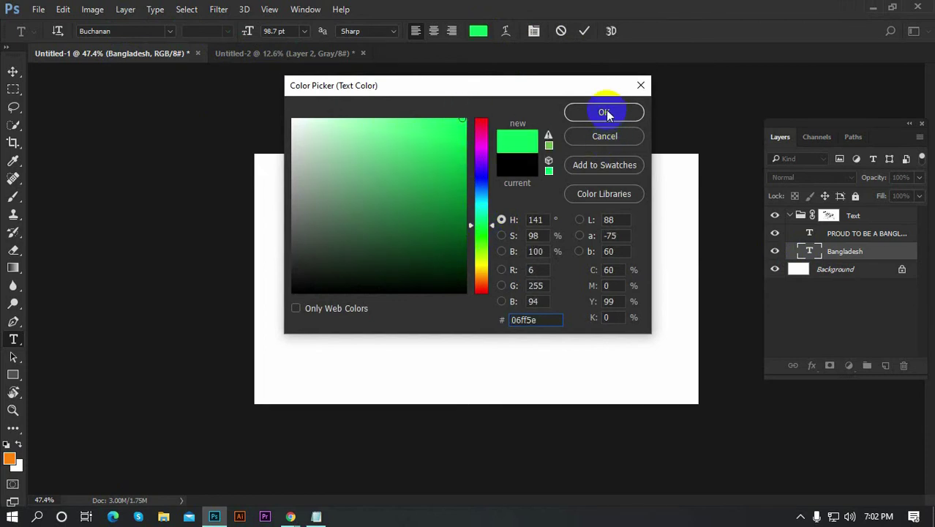
click(604, 111)
click(582, 32)
key(v)
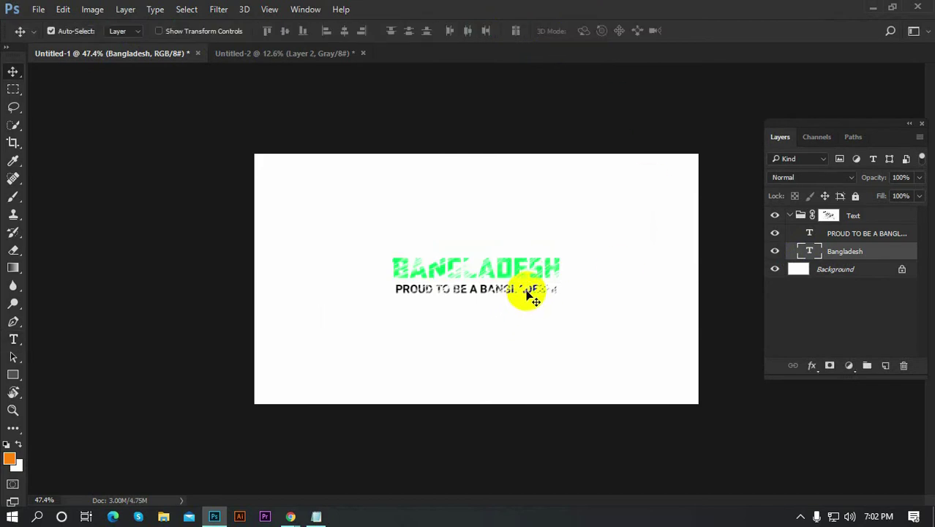
Step: Color the PROUD TO BE A BANGLADESHI subtitle red (#cc1010)
click(535, 300)
double_click(810, 235)
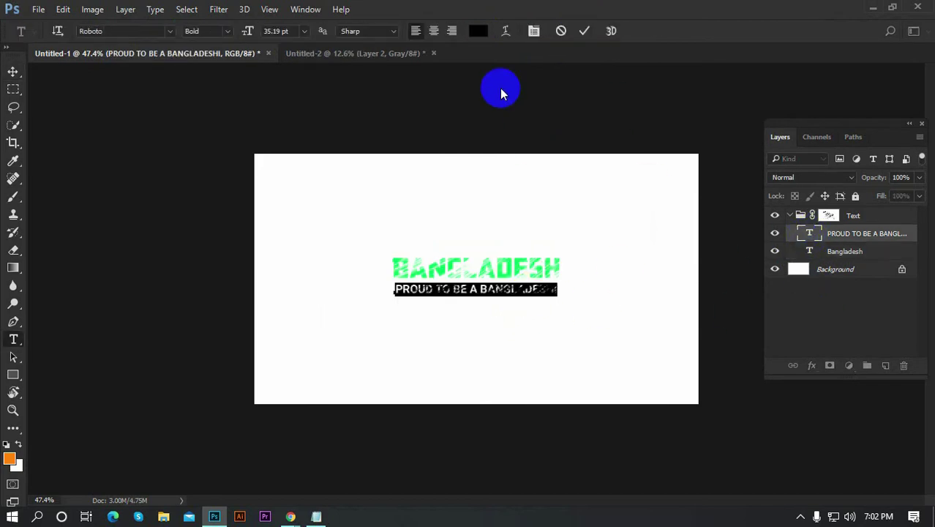
click(479, 31)
click(457, 161)
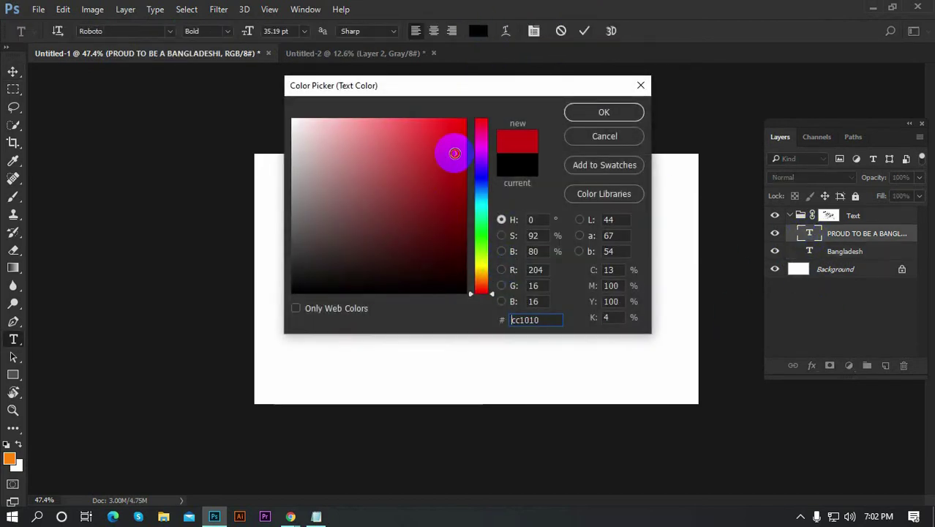
click(595, 113)
click(584, 31)
key(v)
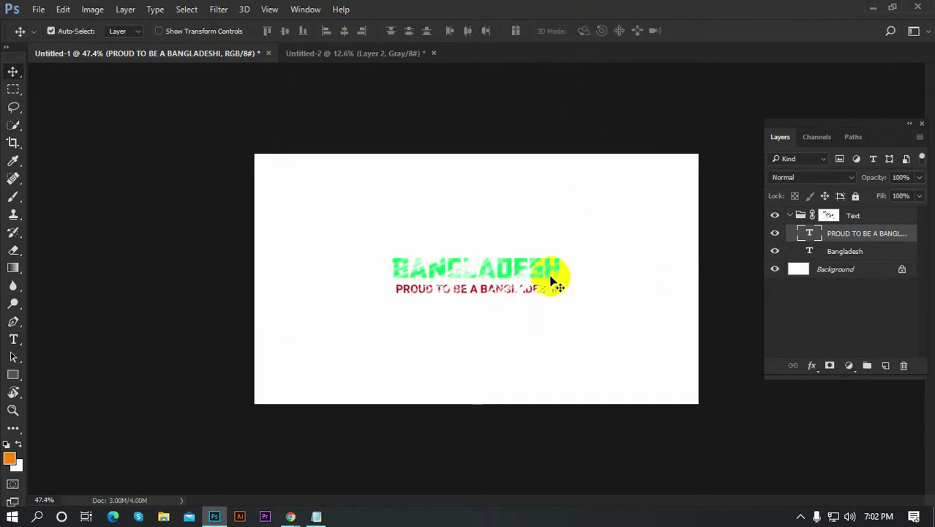
scroll(454, 329, up, 3)
scroll(454, 329, down, 2)
Step: Merge Group on the collapsed Text group, then drag the merged lettering slightly right
drag(346, 215, 604, 320)
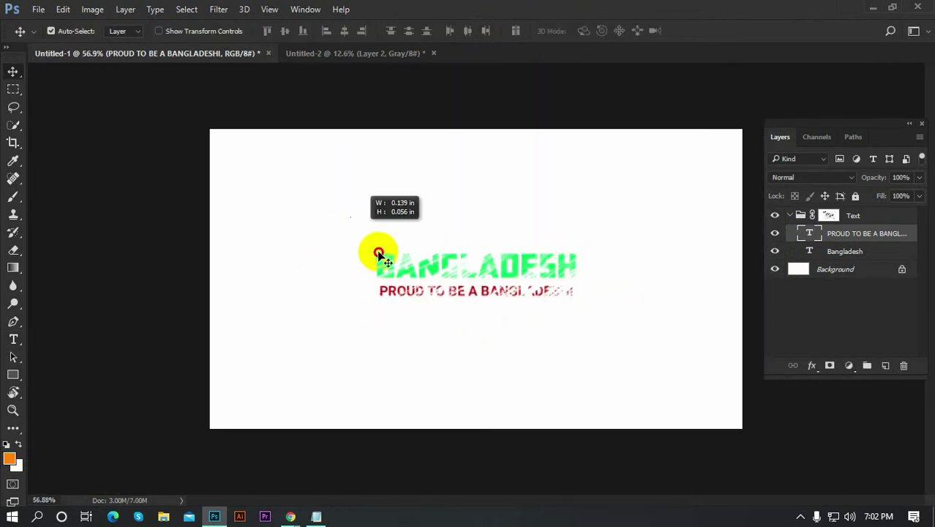
mouse_move(469, 298)
mouse_down()
mouse_move(492, 271)
mouse_move(457, 276)
mouse_up()
click(888, 224)
click(833, 219)
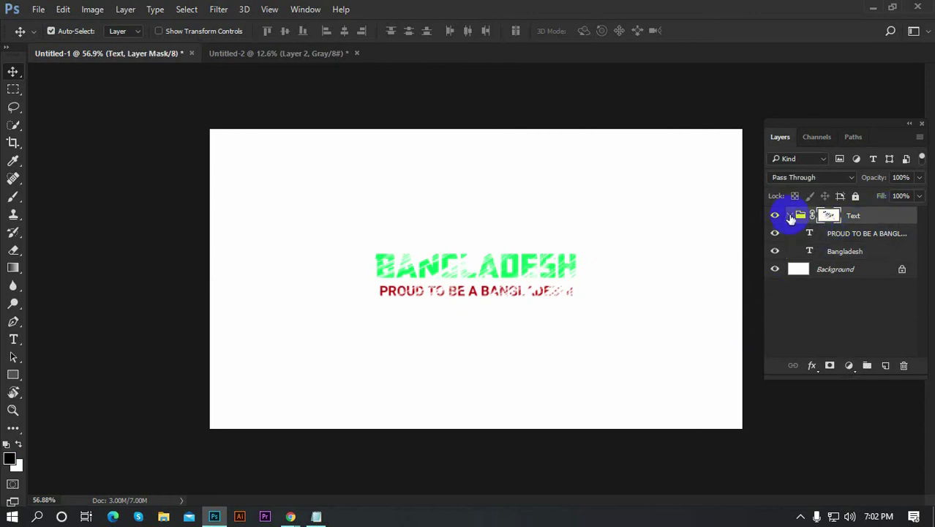
click(790, 216)
right_click(880, 218)
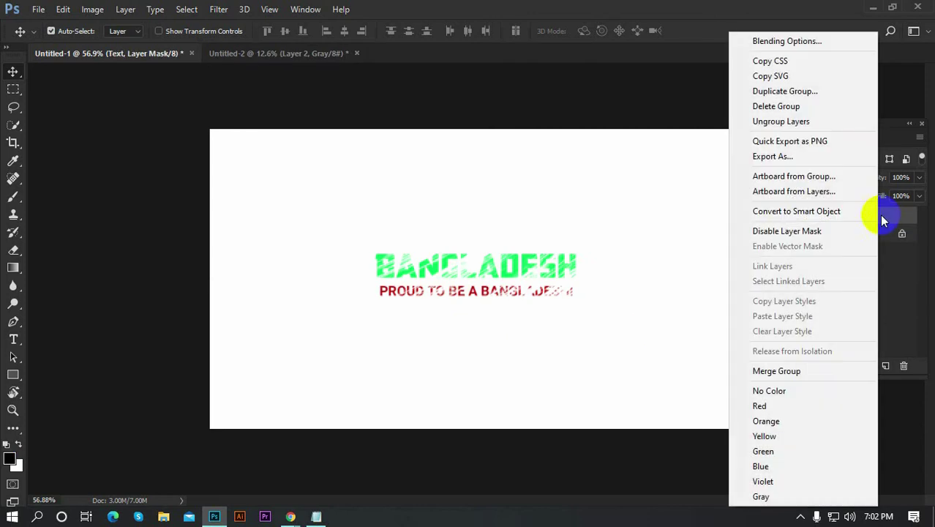
click(776, 371)
mouse_move(537, 287)
mouse_down()
mouse_move(529, 285)
mouse_move(549, 256)
mouse_up()
key(ctrl)
key(ctrl+z)
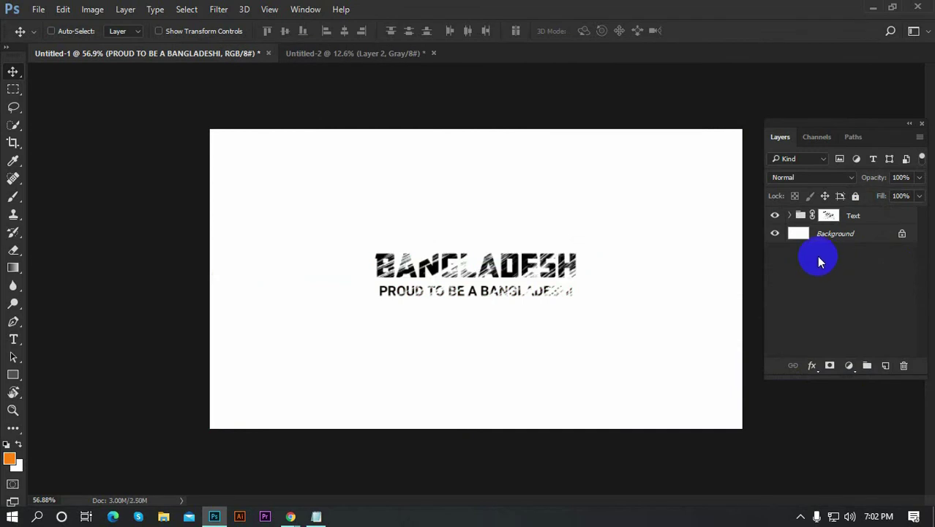
key(ctrl+z)
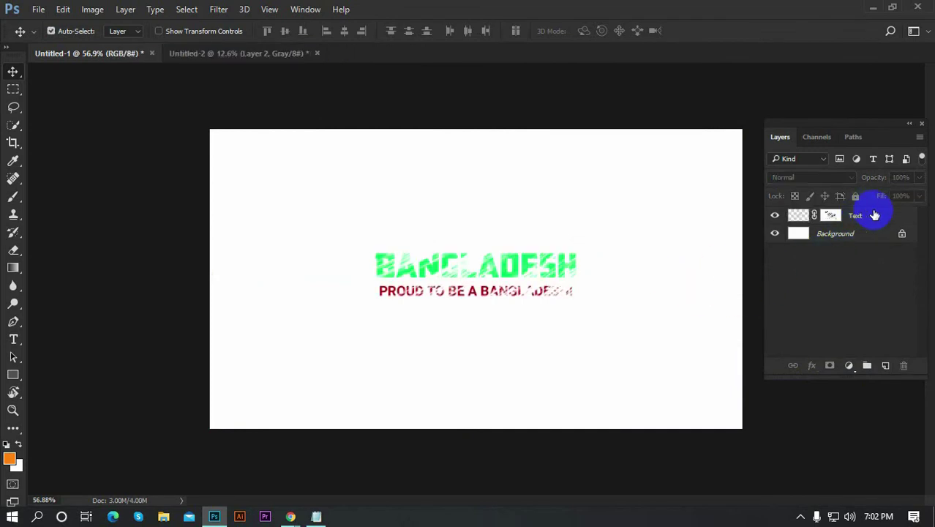
mouse_move(435, 271)
mouse_down()
mouse_move(392, 288)
mouse_move(535, 284)
mouse_up()
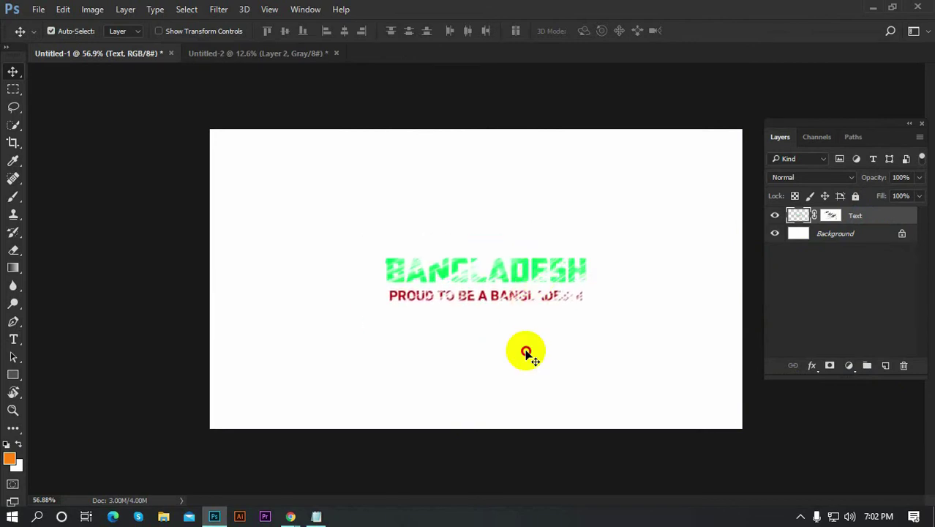
Step: Add a new empty layer directly above the Background layer
click(497, 350)
scroll(483, 329, down, 2)
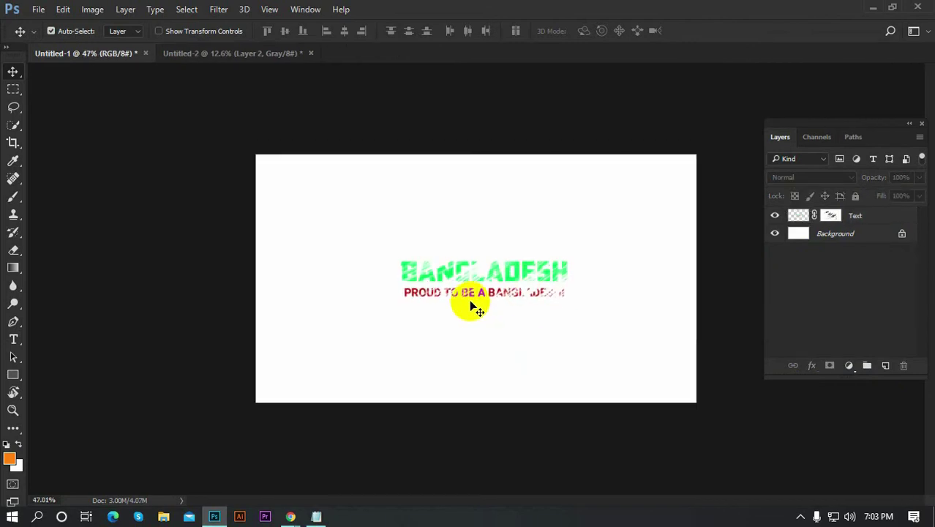
scroll(489, 282, up, 3)
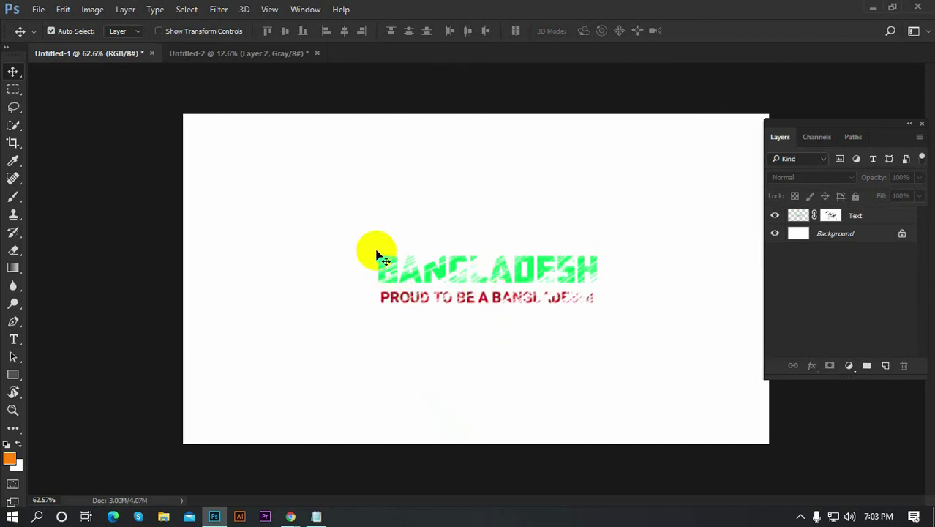
click(794, 234)
click(885, 365)
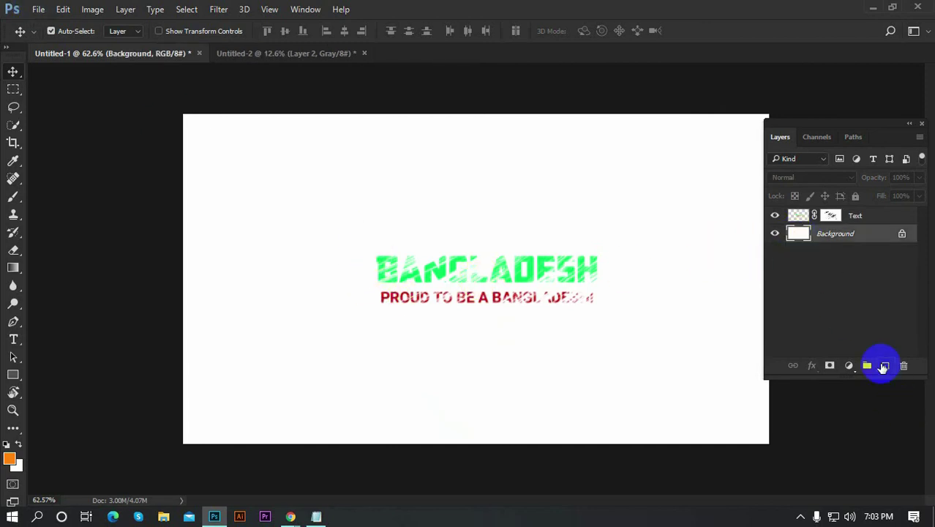
Step: Fill the new Layer 1 with near-black charcoal (#292827)
click(10, 458)
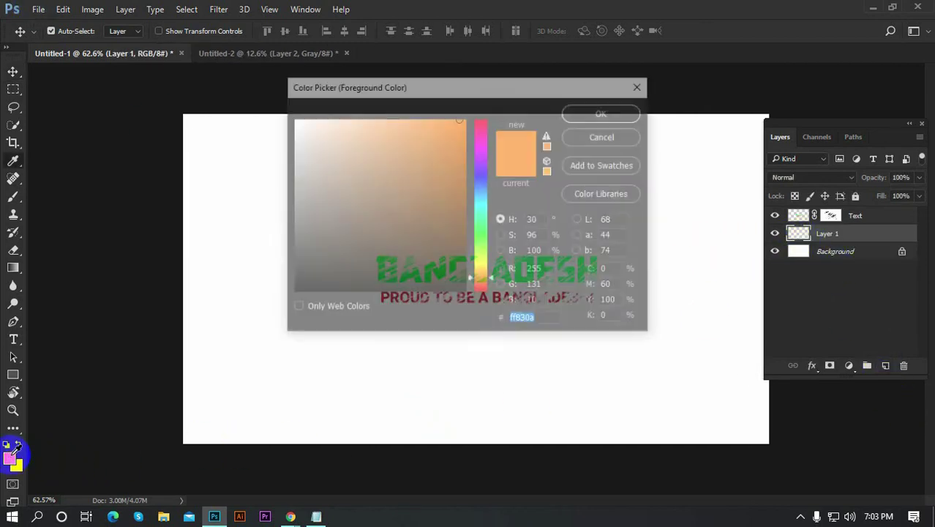
click(433, 142)
click(594, 118)
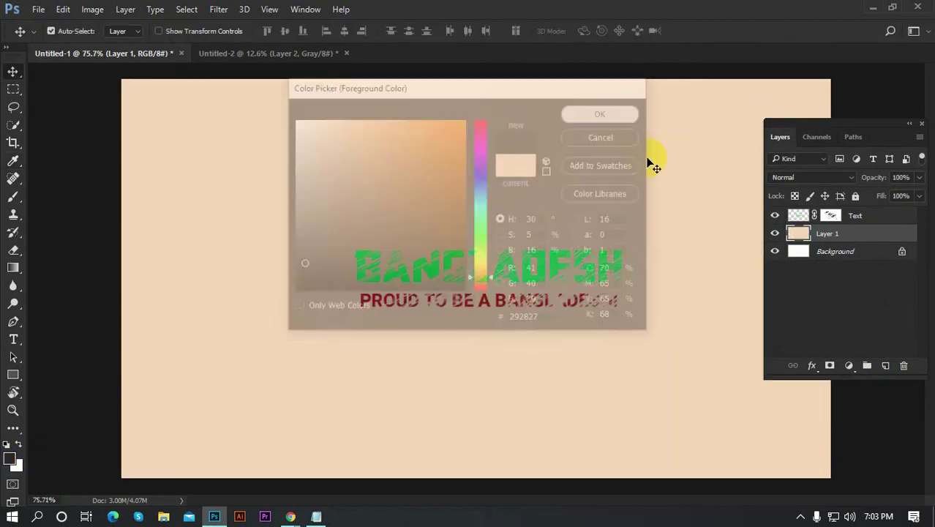
key(alt+BackSpace)
scroll(293, 325, down, 3)
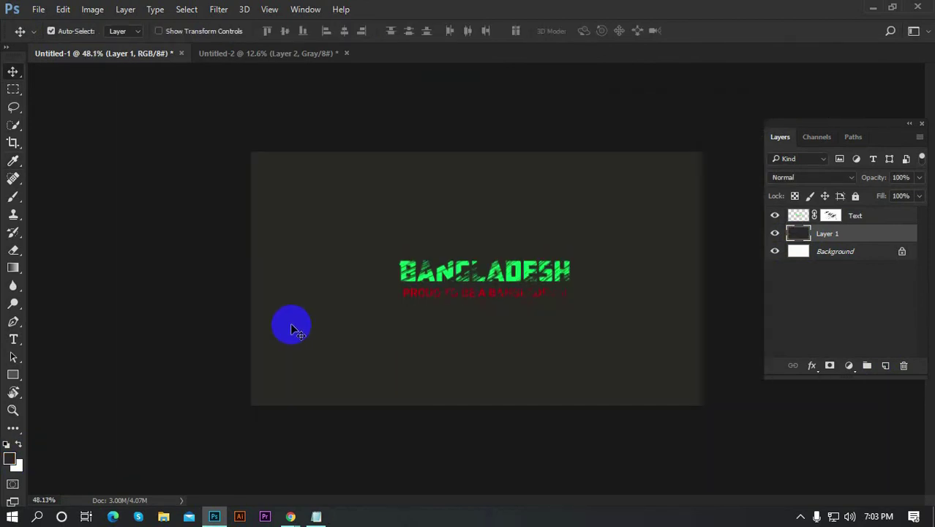
scroll(450, 300, up, 3)
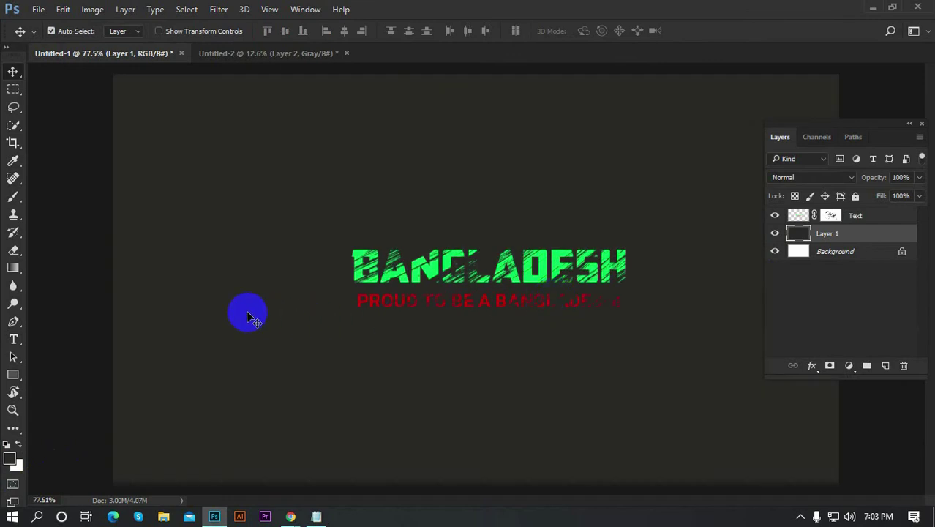
scroll(538, 309, up, 2)
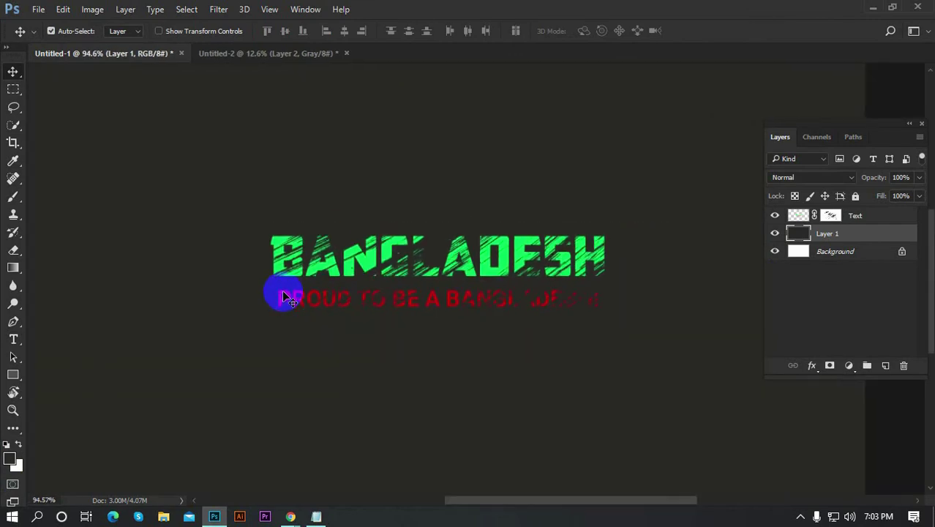
scroll(497, 274, down, 3)
scroll(432, 318, down, 2)
scroll(612, 334, down, 1)
Step: Hide the dark Layer 1 and drag the BANGLADESH title and subtitle to the canvas's top-right
scroll(531, 333, up, 3)
scroll(359, 328, down, 2)
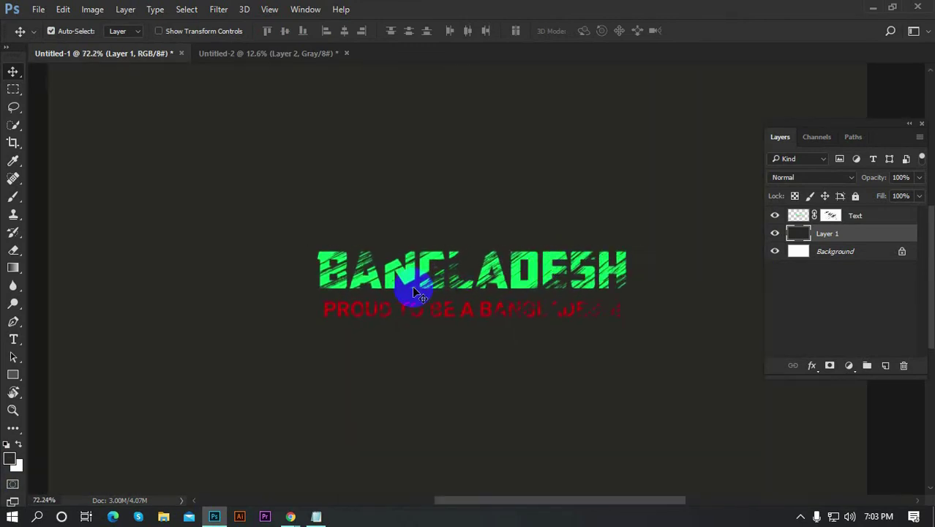
scroll(412, 286, down, 1)
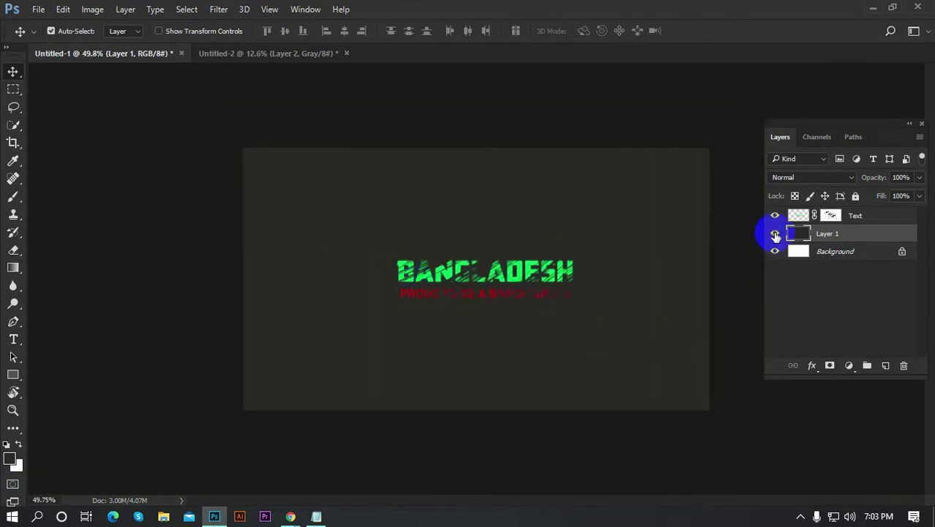
click(775, 235)
scroll(532, 293, up, 1)
click(275, 55)
mouse_move(293, 194)
mouse_down()
mouse_move(426, 304)
mouse_move(459, 271)
mouse_move(519, 274)
mouse_move(650, 171)
mouse_up()
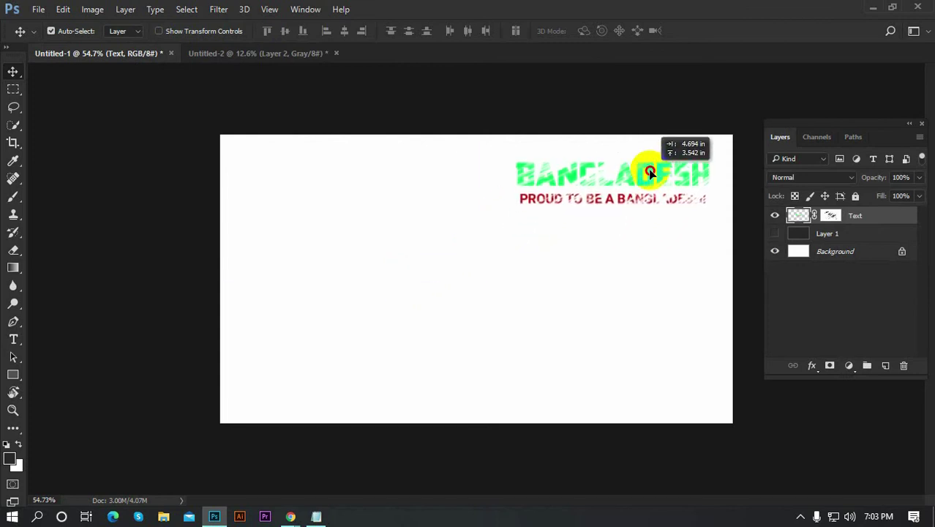
click(528, 293)
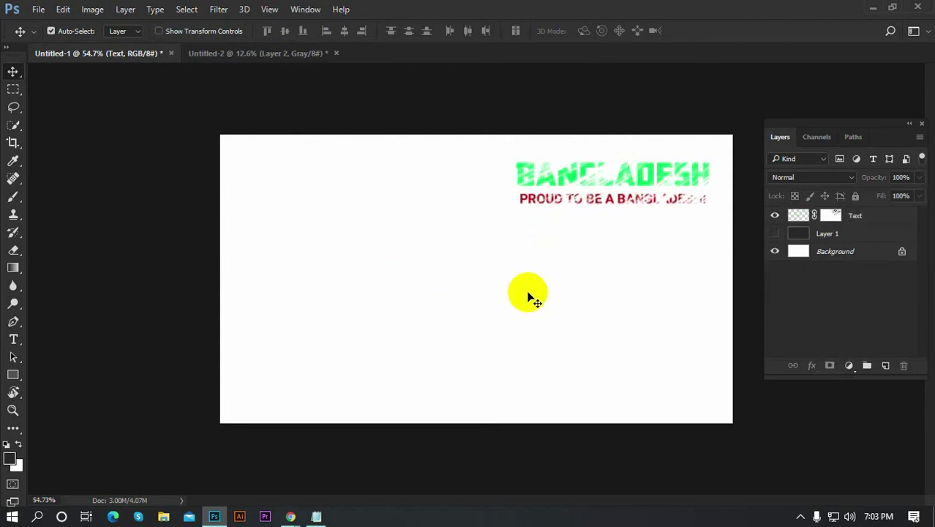
Step: Type the word LOVE left of canvas centre in the Buchanan font
click(12, 339)
click(383, 281)
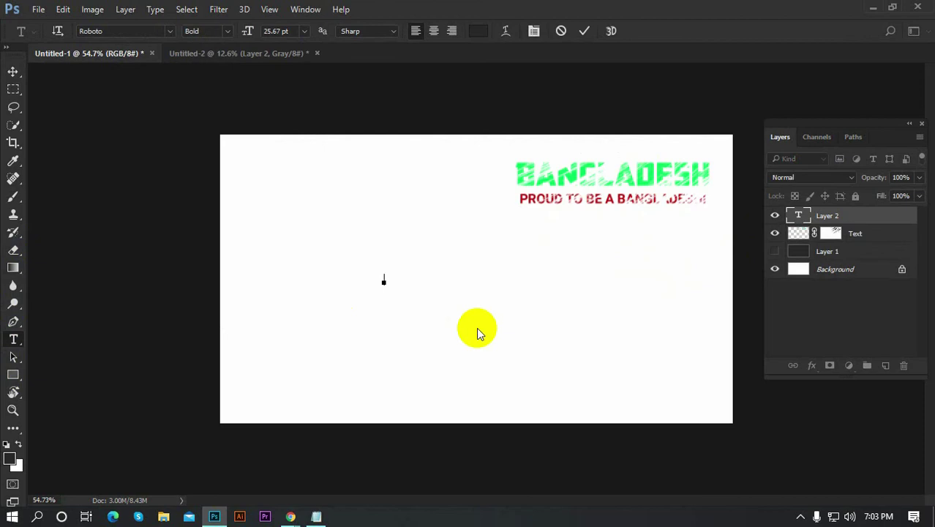
text(Love)
key(BackSpace)
text(E)
double_click(400, 279)
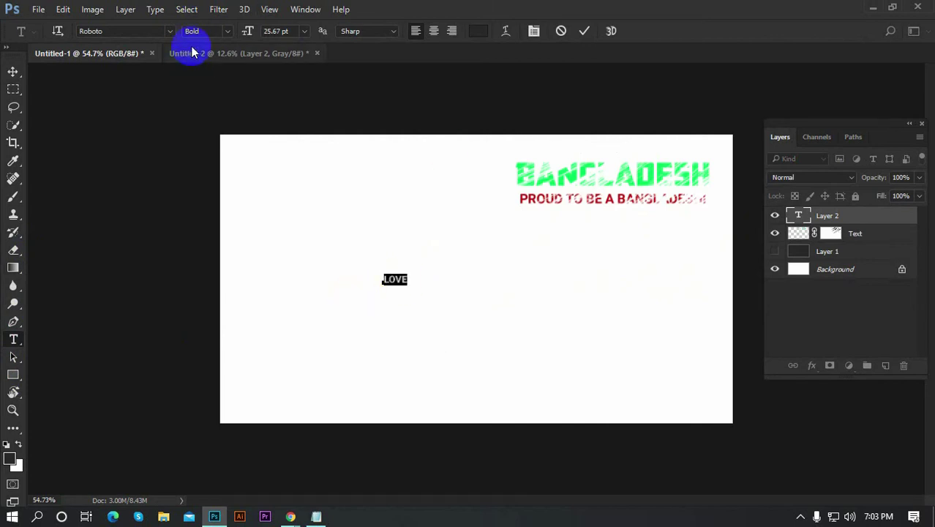
click(170, 30)
click(236, 83)
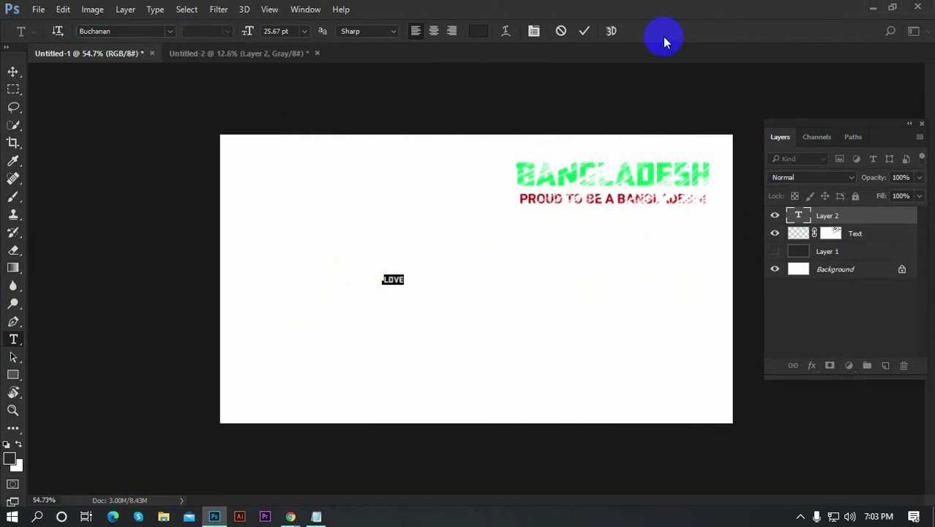
click(586, 31)
Step: Move LOVE to the canvas centre and enlarge it to about 925%
click(13, 71)
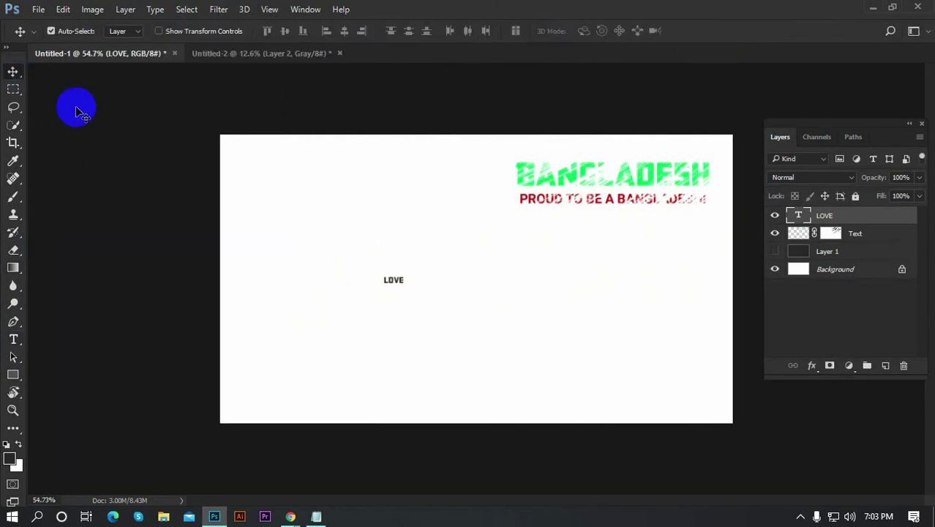
click(412, 316)
mouse_move(395, 286)
mouse_down()
mouse_move(448, 287)
mouse_move(533, 349)
mouse_up()
key(ctrl+t)
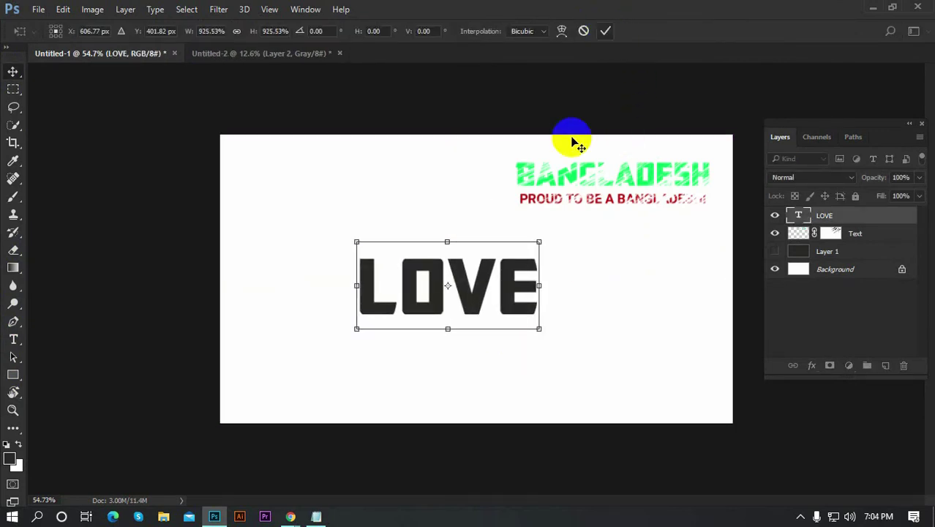
key(Return)
drag(472, 304, 475, 313)
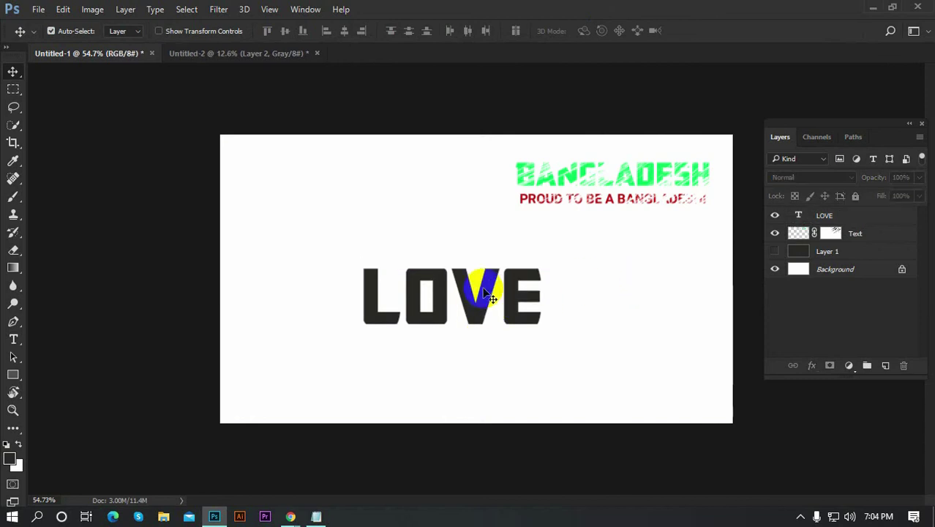
Step: Copy a speckled grunge texture image from the Chrome image search results
mouse_move(290, 517)
click(329, 453)
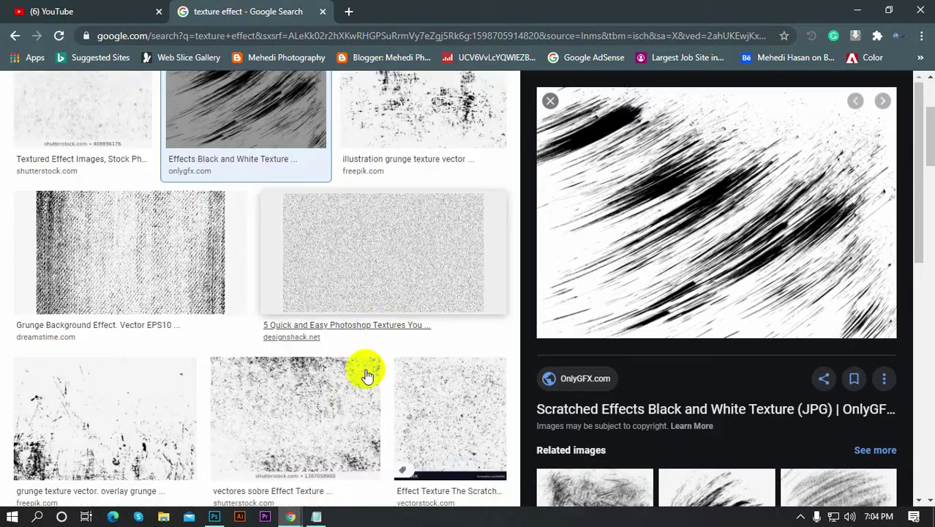
scroll(365, 371, down, 3)
scroll(659, 394, down, 1)
scroll(659, 394, down, 3)
click(647, 387)
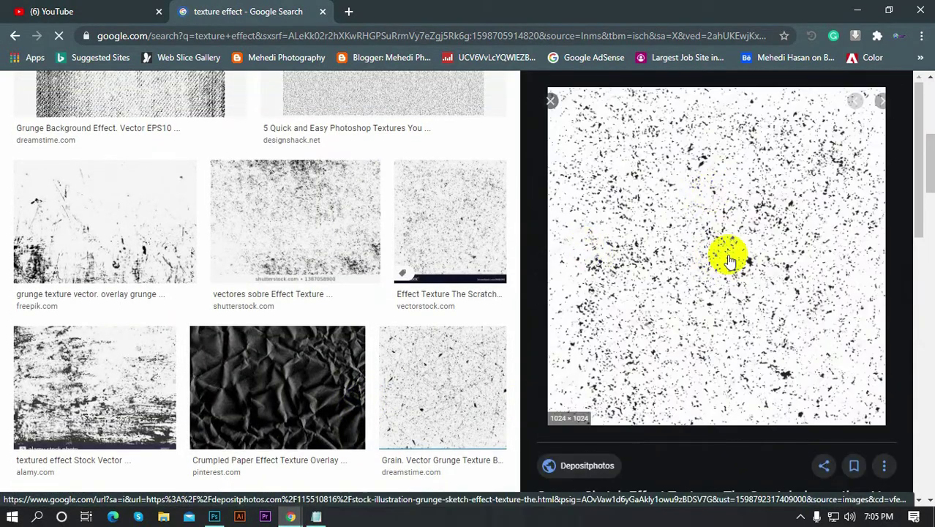
right_click(715, 160)
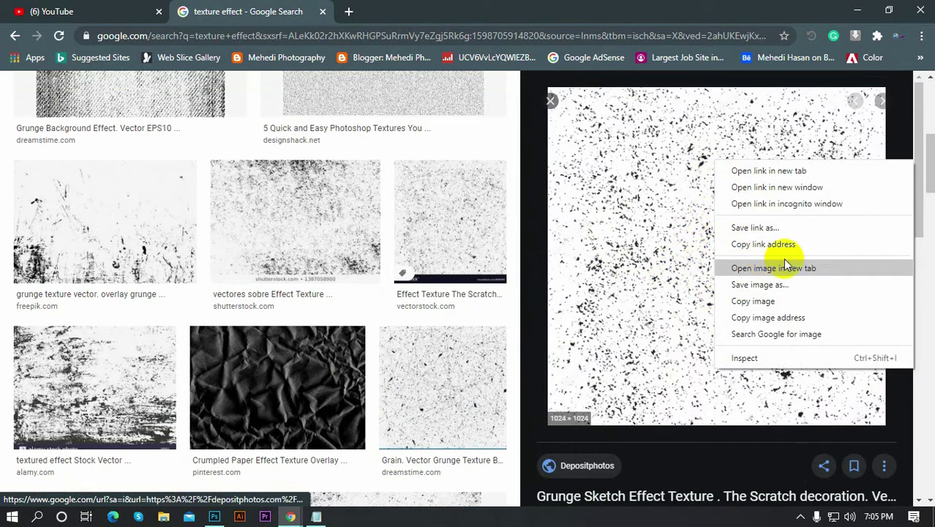
click(754, 301)
Step: Create a new Untitled-3 document and paste the speckled grunge texture as Layer 1
click(214, 516)
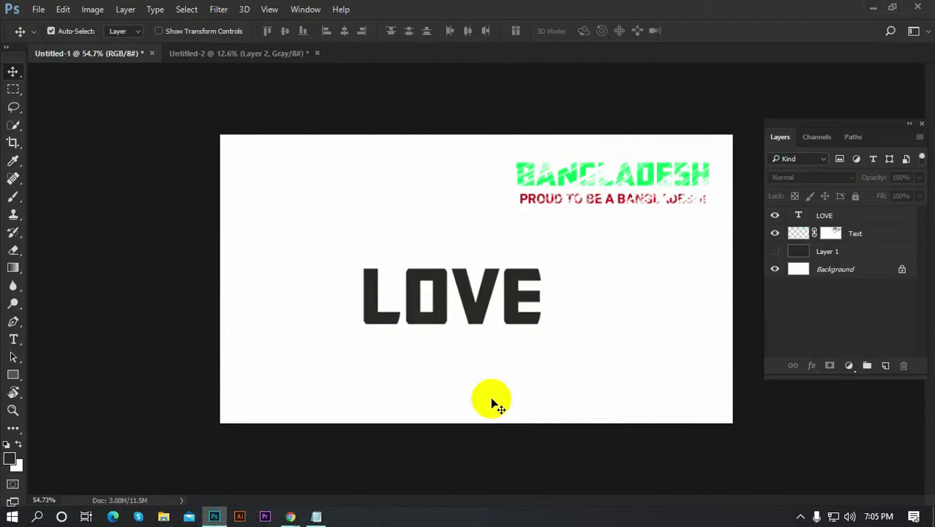
click(38, 9)
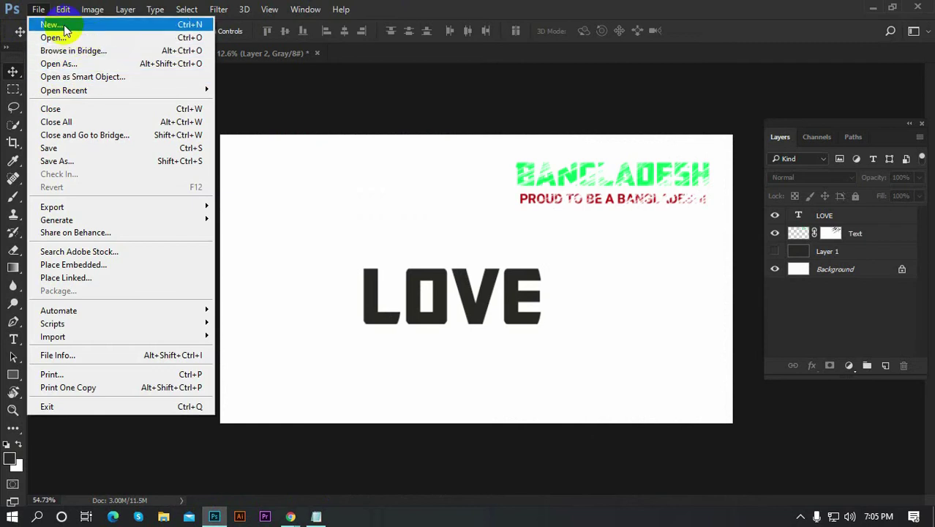
click(59, 24)
click(747, 462)
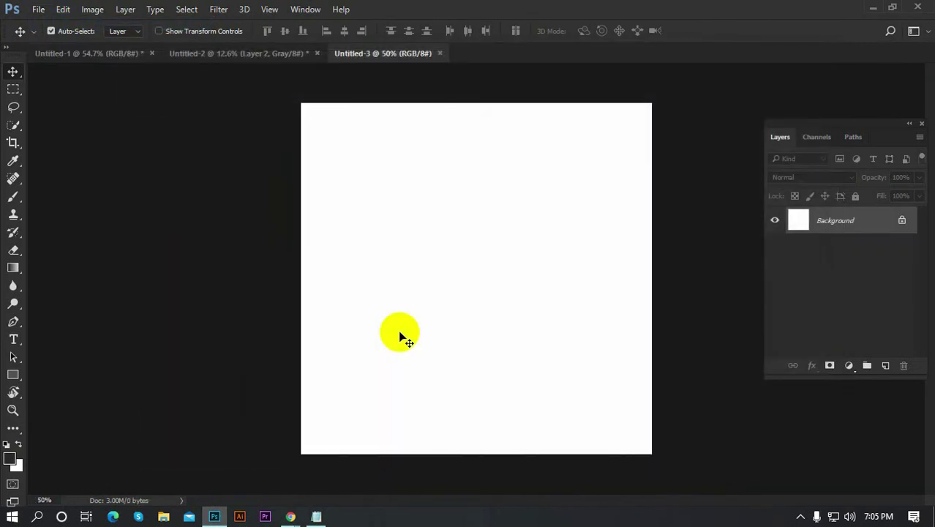
key(ctrl+v)
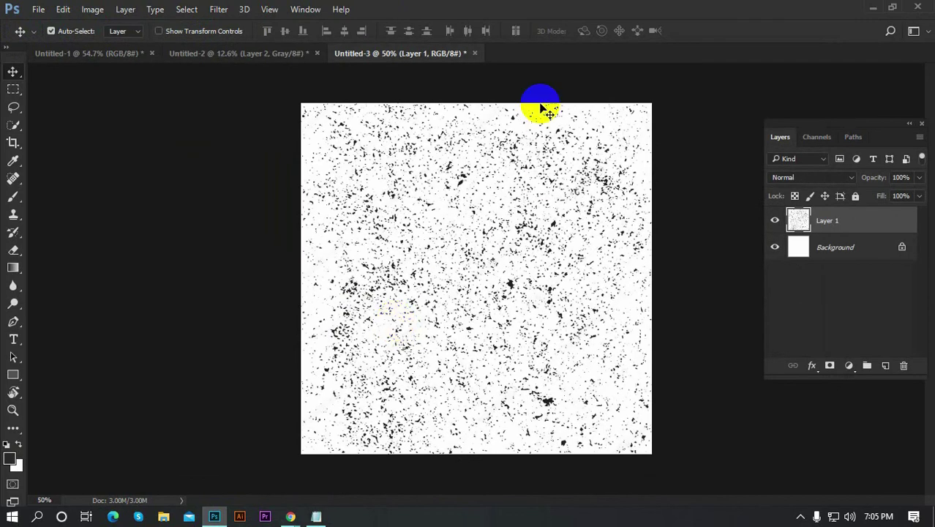
click(817, 137)
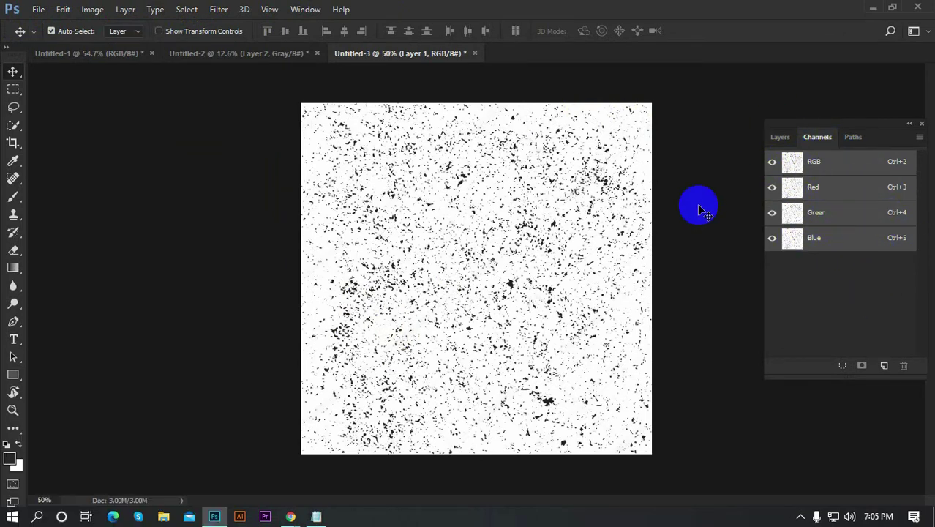
click(778, 136)
click(831, 253)
click(819, 224)
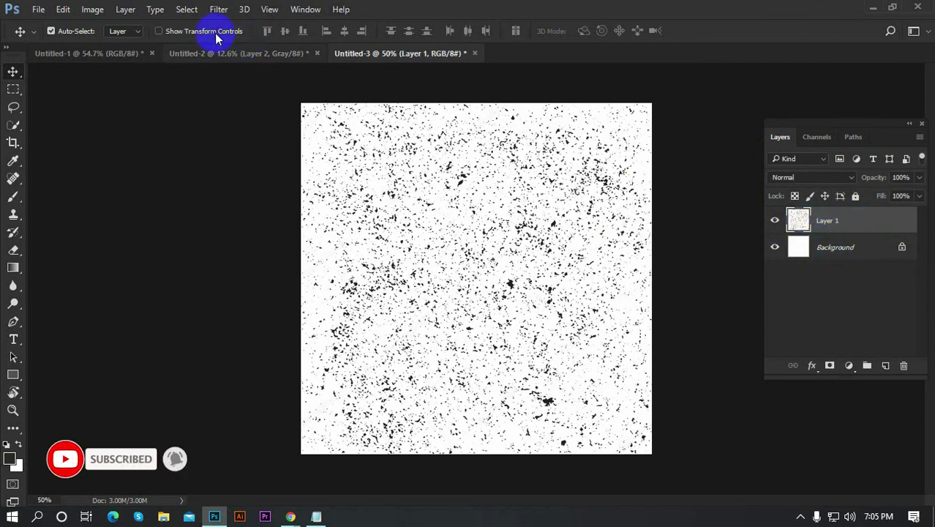
Step: Convert Untitled-3 to Grayscale, flattening and discarding colour information
click(92, 9)
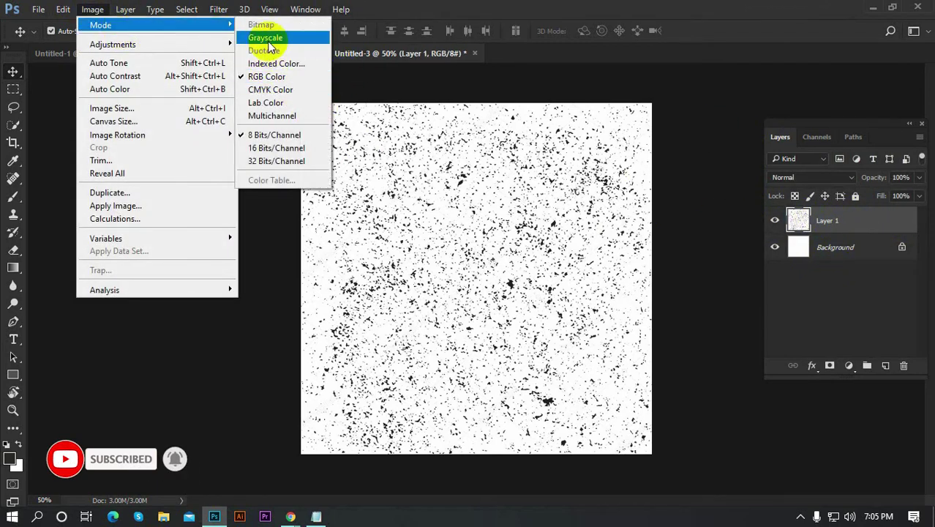
click(266, 40)
click(366, 206)
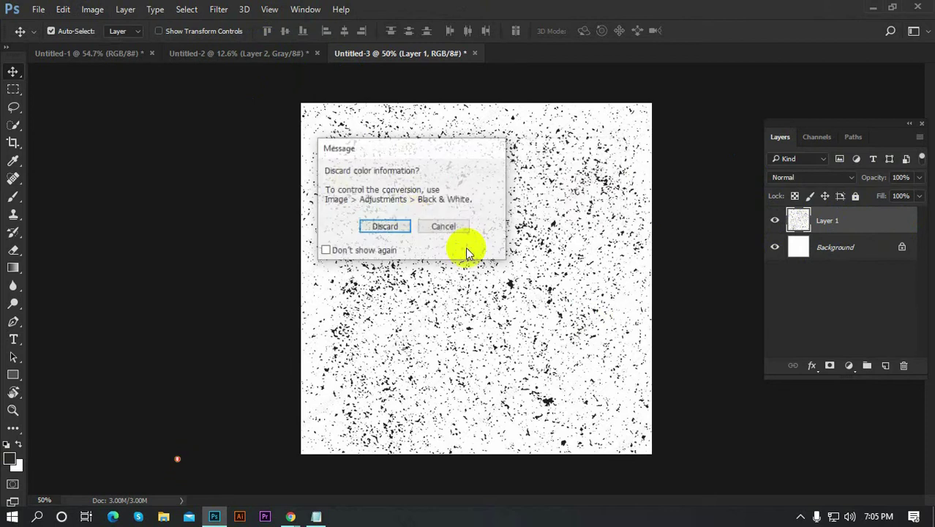
click(380, 227)
Step: Load the Gray channel, invert it, copy the dark specks to a new layer, and hide Background
click(817, 139)
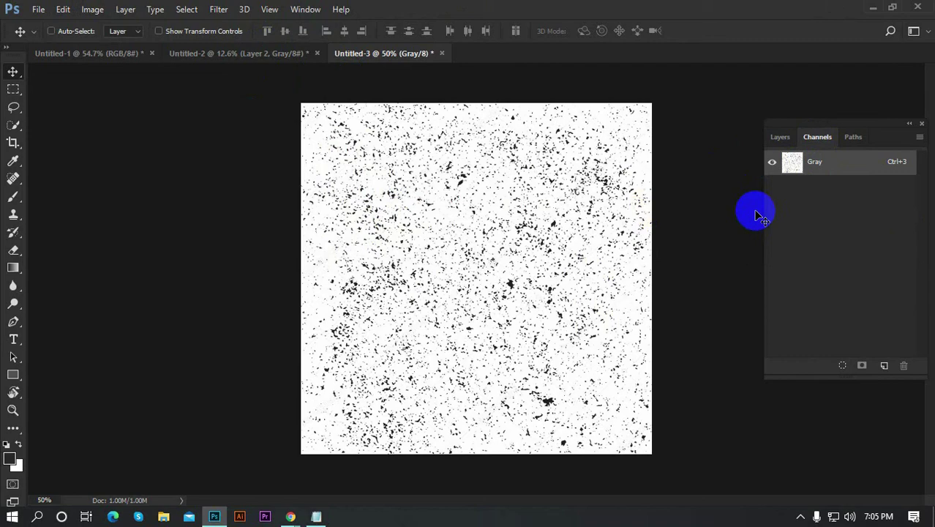
ctrl+click(791, 166)
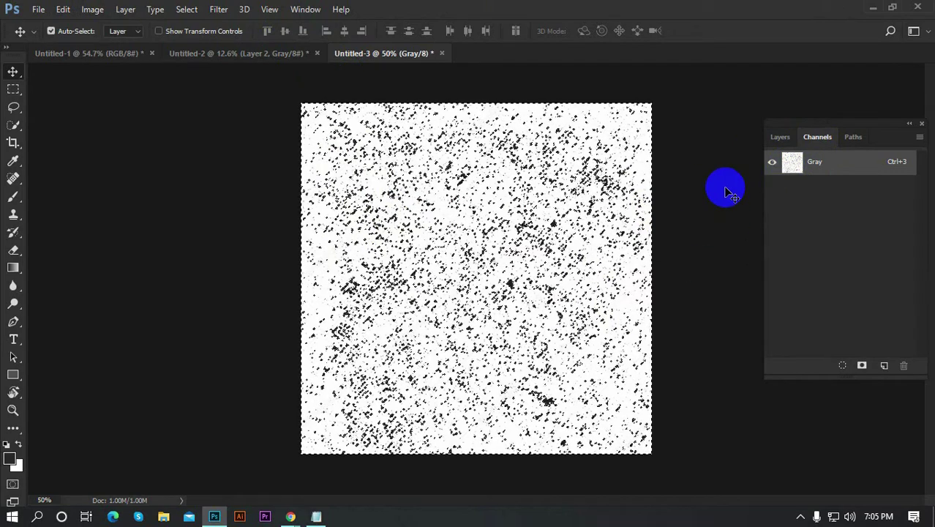
key(ctrl+d)
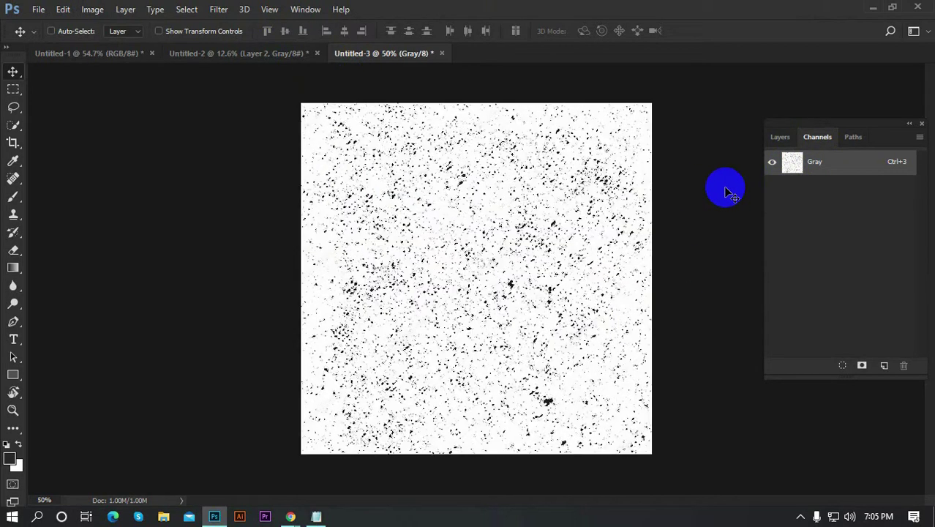
key(ctrl)
key(ctrl+v)
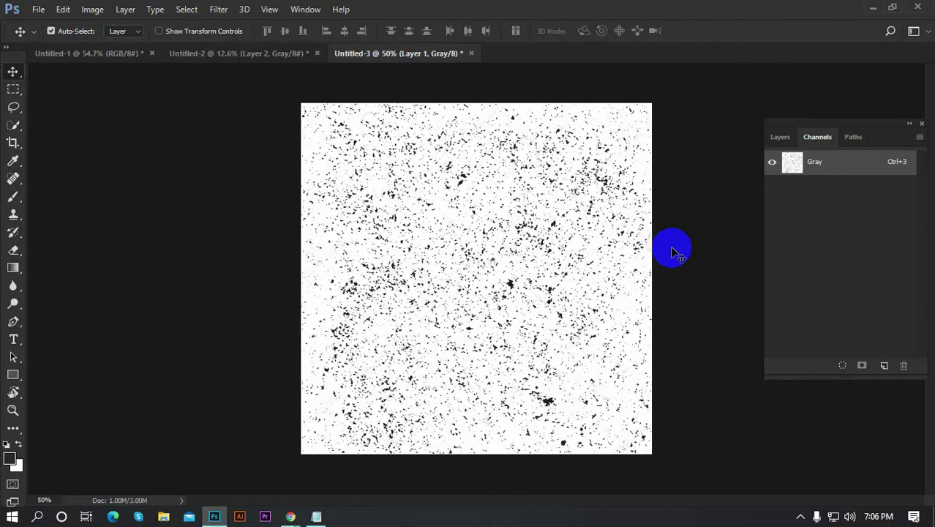
click(781, 137)
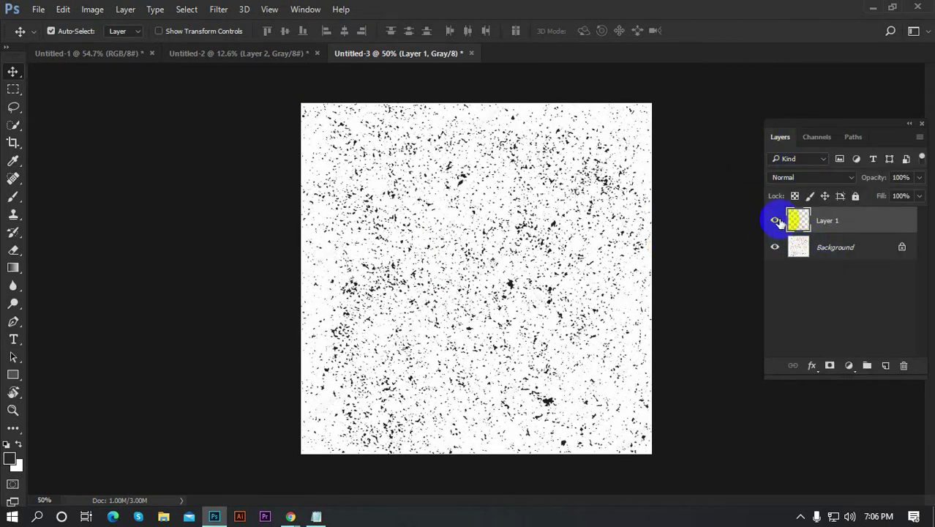
click(775, 246)
Step: Reposition the speckle layer on the canvas, then bring up the Untitled-2 document
drag(483, 271, 507, 355)
scroll(507, 355, down, 1)
scroll(507, 355, up, 2)
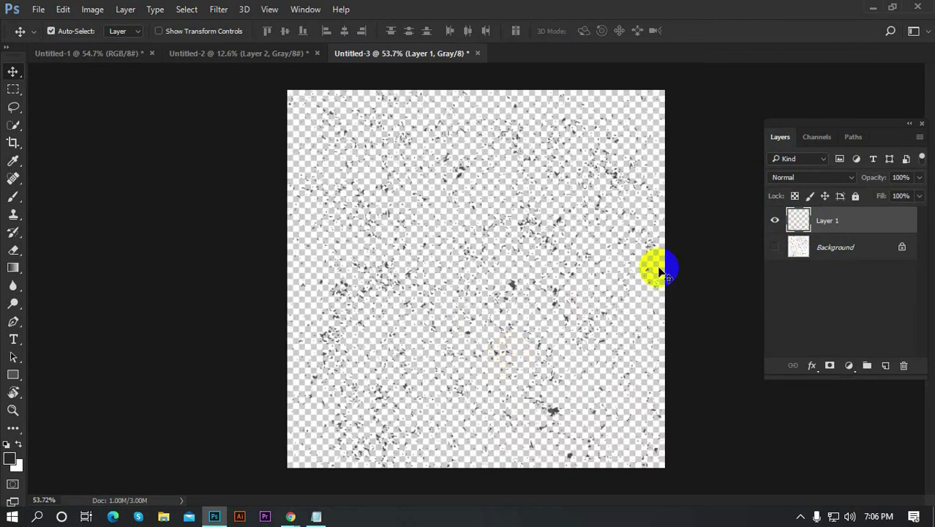
mouse_move(512, 291)
mouse_down()
mouse_move(516, 297)
mouse_move(501, 288)
mouse_up()
scroll(501, 289, down, 1)
click(273, 56)
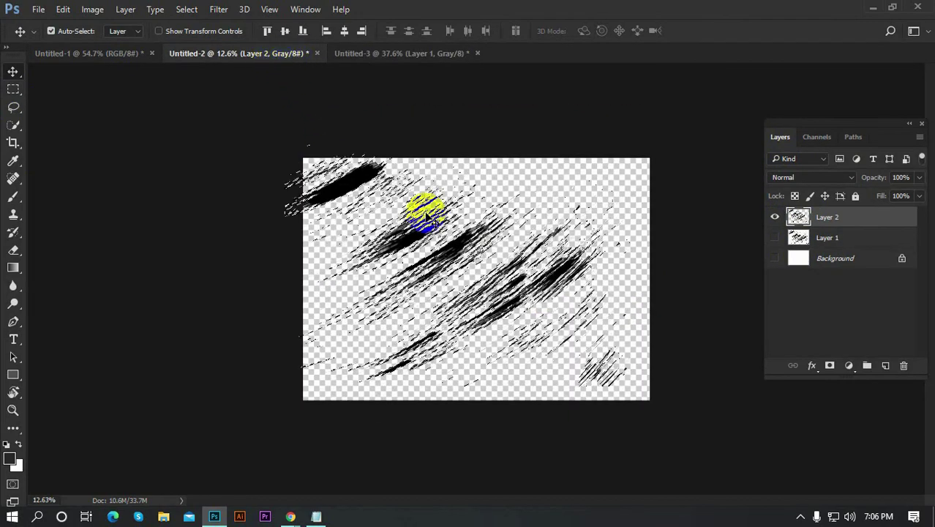
Step: Close Untitled-2 without saving and nudge the LOVE text slightly lower in Untitled-1
scroll(421, 212, down, 1)
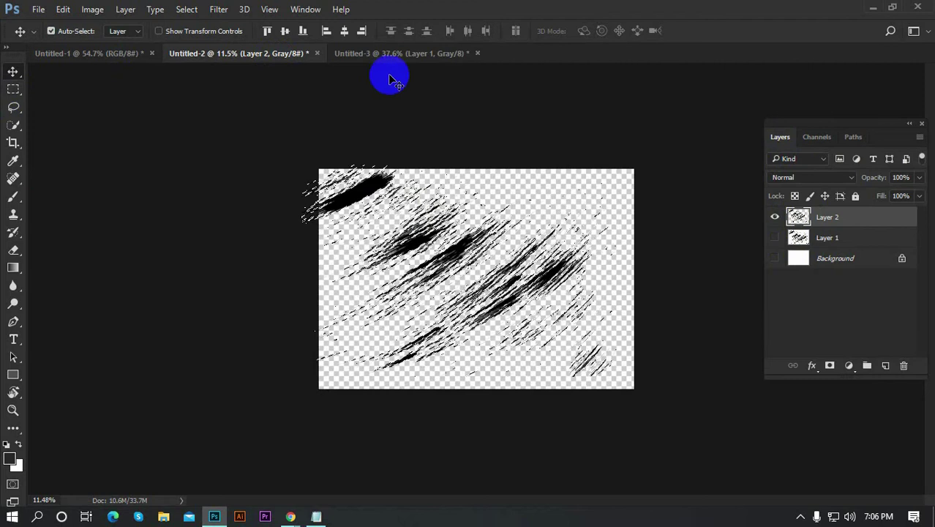
click(318, 53)
click(450, 202)
drag(452, 244, 475, 300)
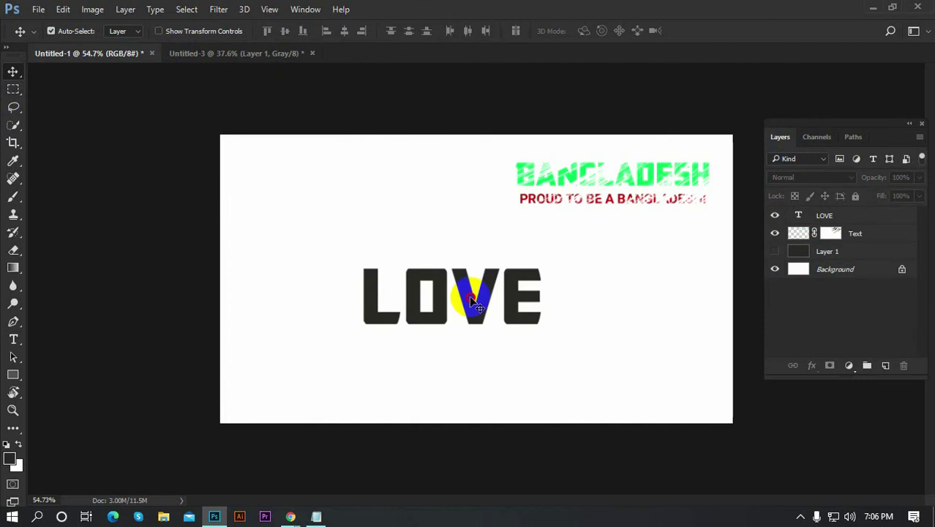
drag(472, 300, 475, 321)
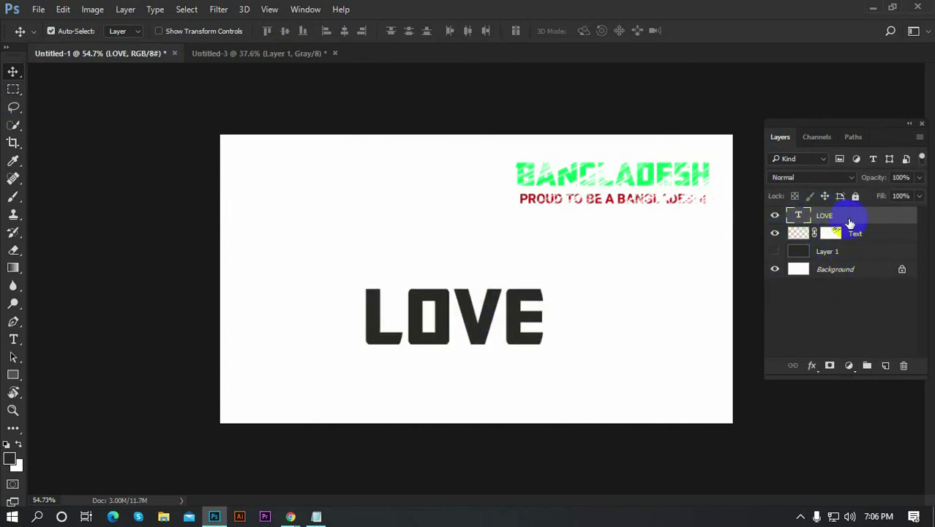
Step: Group the LOVE layer into Group 1 with a layer mask, then shift Untitled-3's speckle layer
key(ctrl+g)
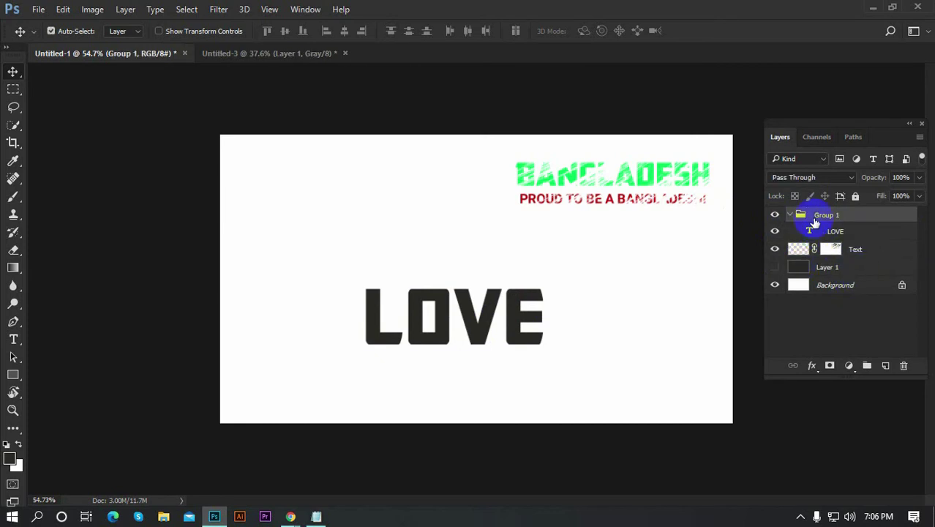
click(792, 216)
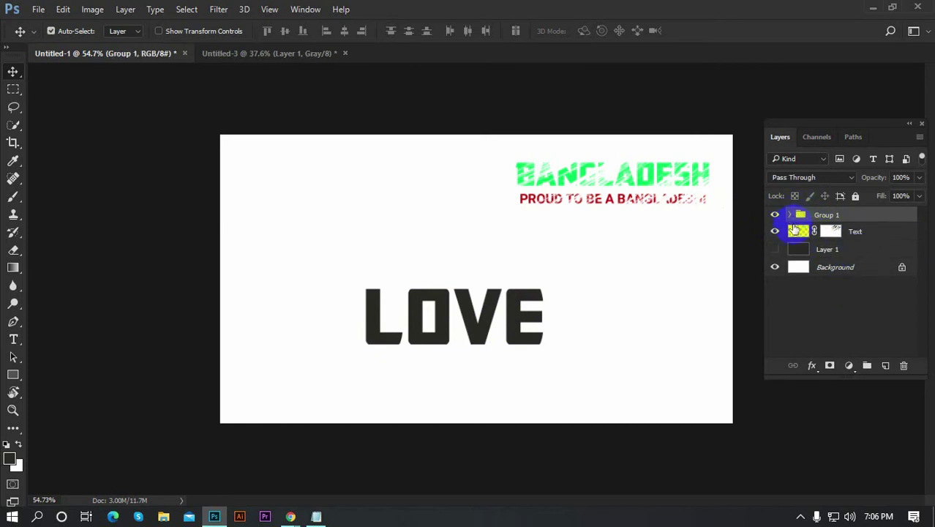
click(830, 367)
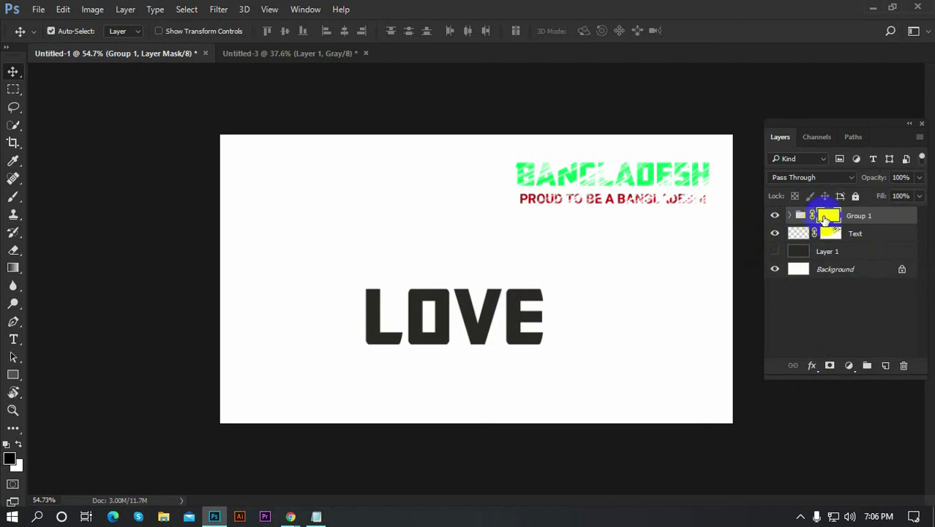
alt+click(829, 216)
click(344, 55)
mouse_move(512, 248)
mouse_down()
mouse_move(495, 272)
mouse_move(570, 257)
mouse_up()
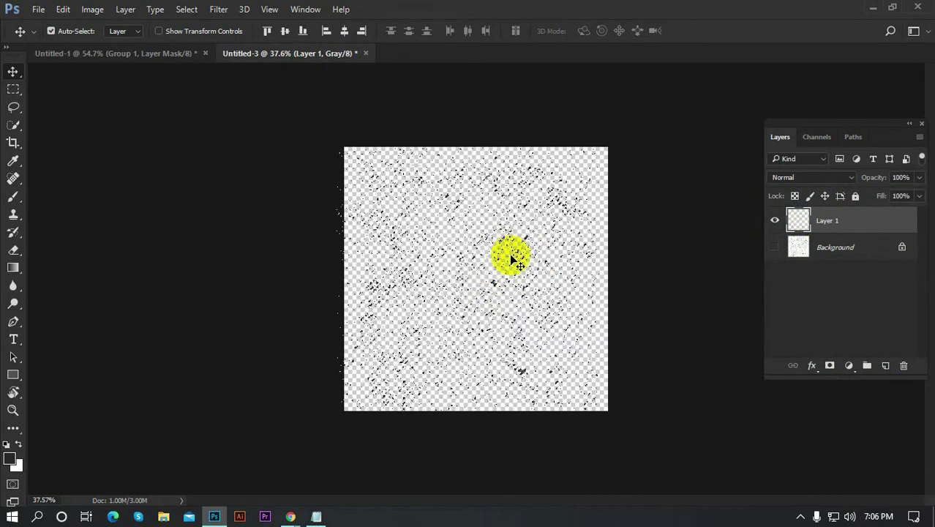
Step: Turn off layer auto-select and drag the speckle texture into Group 1's layer mask
click(66, 30)
click(117, 52)
click(267, 55)
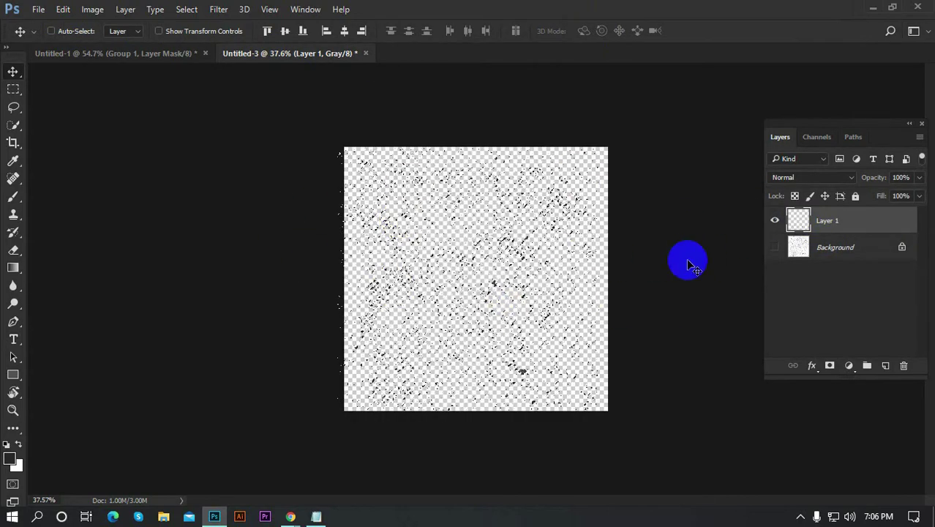
mouse_move(858, 220)
mouse_down()
mouse_move(397, 46)
mouse_move(188, 52)
mouse_move(417, 351)
mouse_move(505, 322)
mouse_move(445, 307)
mouse_move(507, 320)
mouse_up()
Step: Scale the mask's speckle texture to about 65% and nudge it about 37 px left
key(ctrl+t)
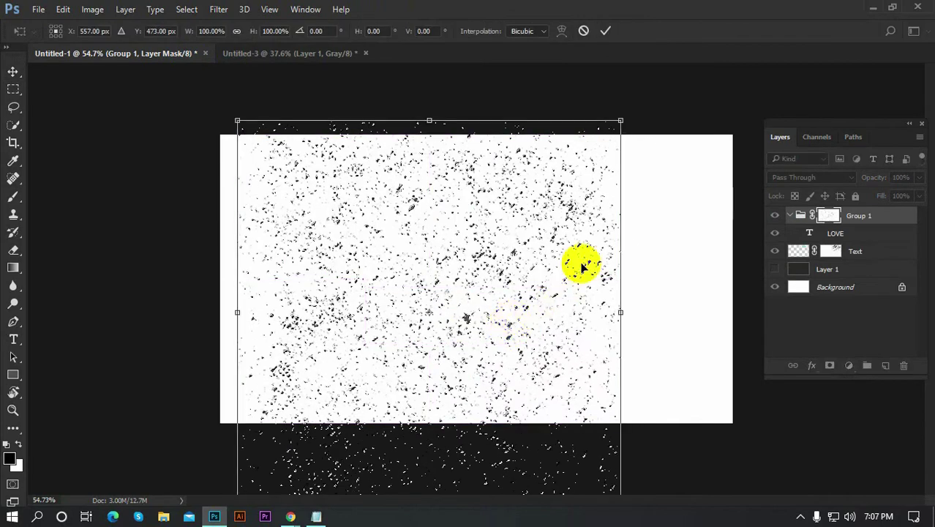
drag(620, 120, 553, 188)
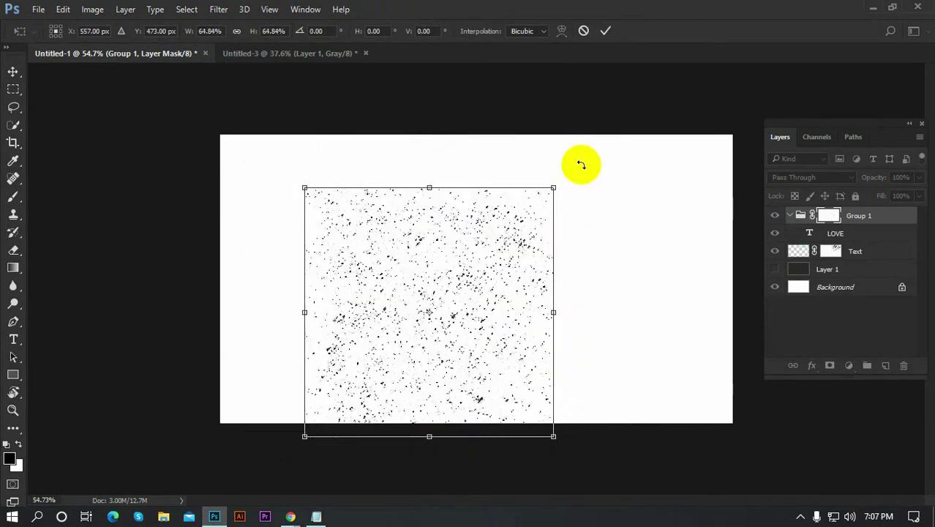
click(605, 31)
drag(472, 305, 445, 307)
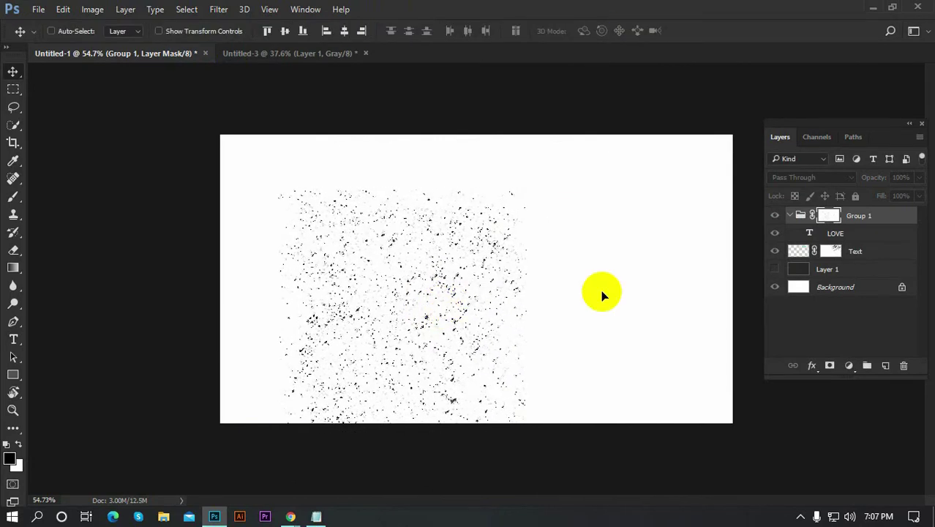
Step: Check the texture over LOVE and shift the mask texture about 15 px right
click(830, 218)
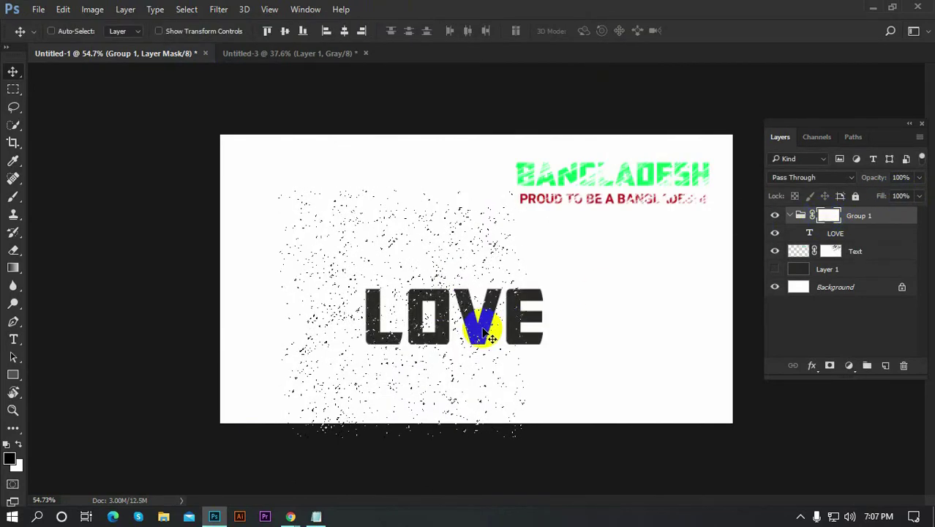
drag(481, 335, 489, 316)
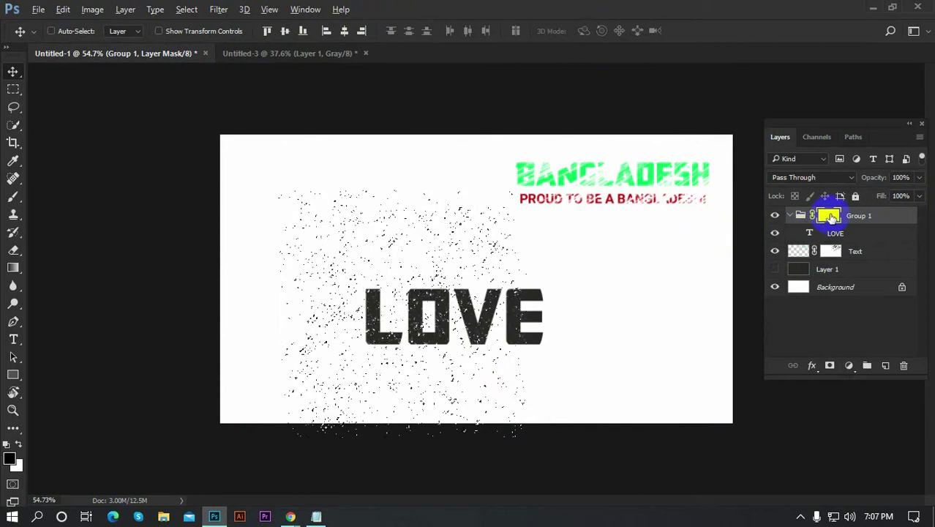
alt+click(830, 215)
drag(462, 347, 485, 335)
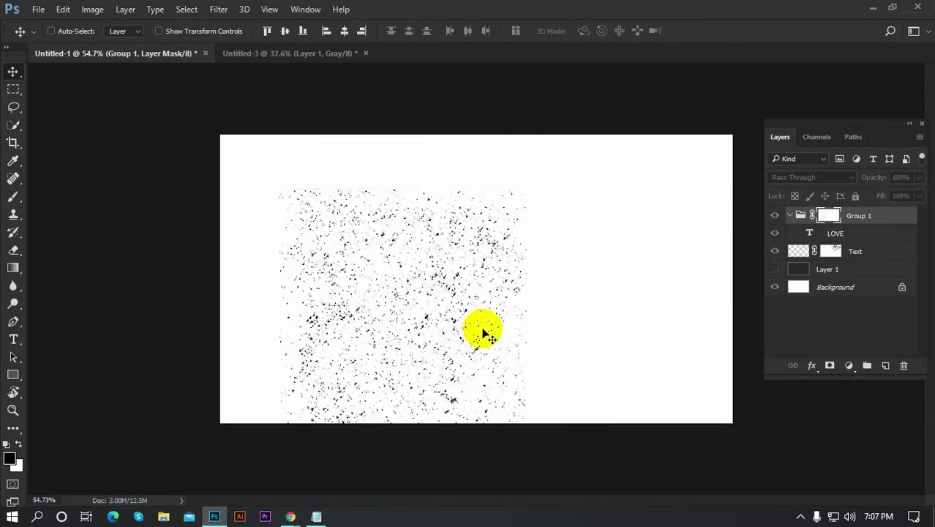
key(shift+Right)
key(shift+Right)
key(shift+Right)
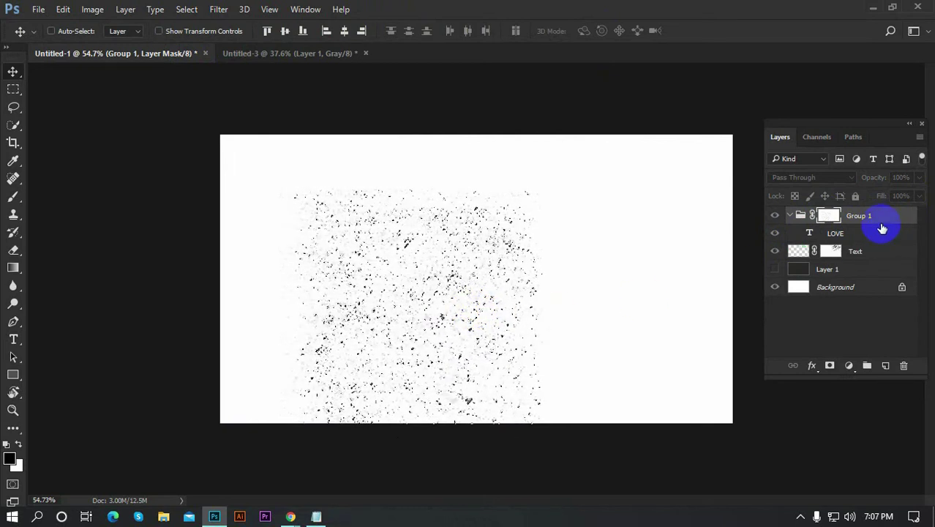
click(829, 214)
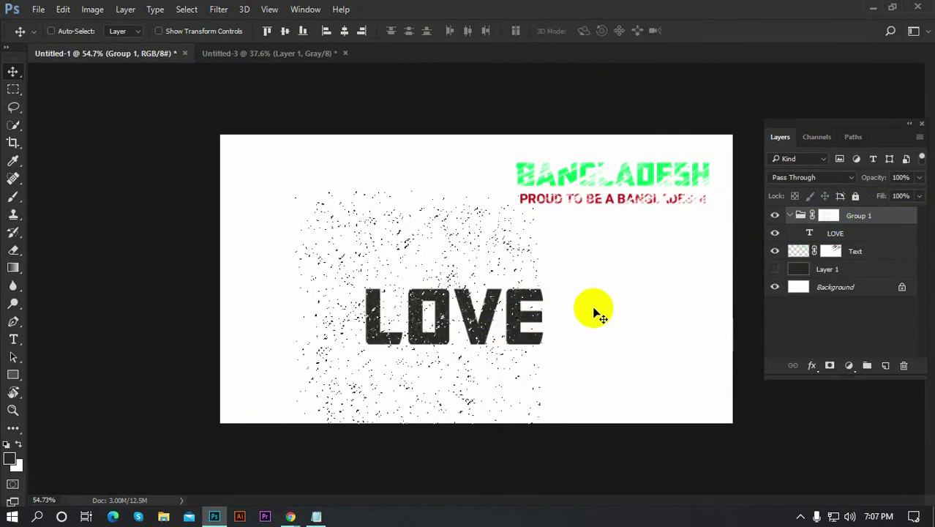
alt+click(827, 216)
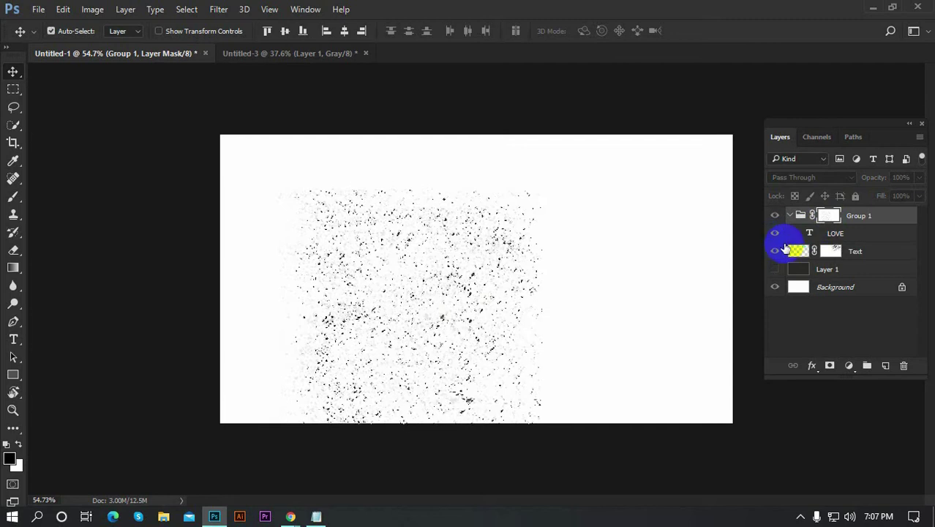
Step: Transform-nudge the mask texture further right, then review the LOVE composite
key(ctrl+t)
key(Right)
key(shift+Right)
key(shift+Right)
key(shift+Right)
key(shift+Right)
key(shift+Right)
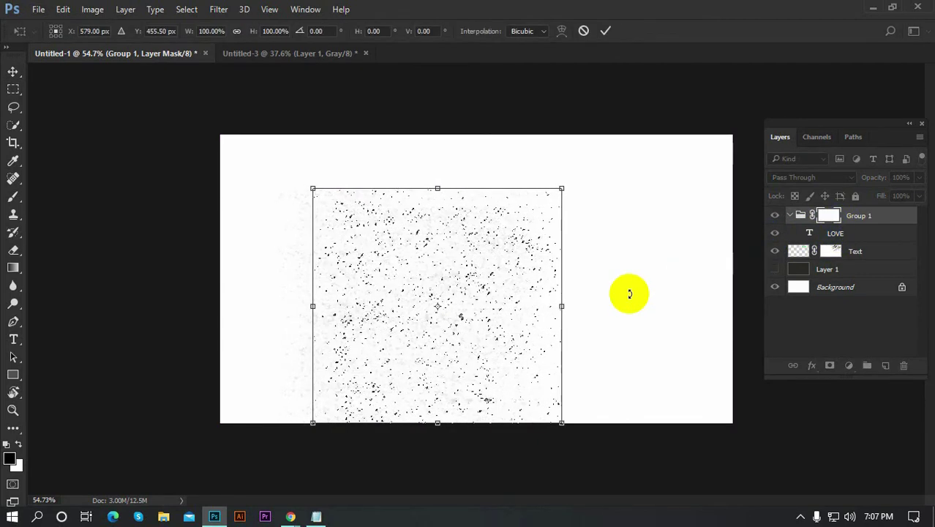
click(606, 30)
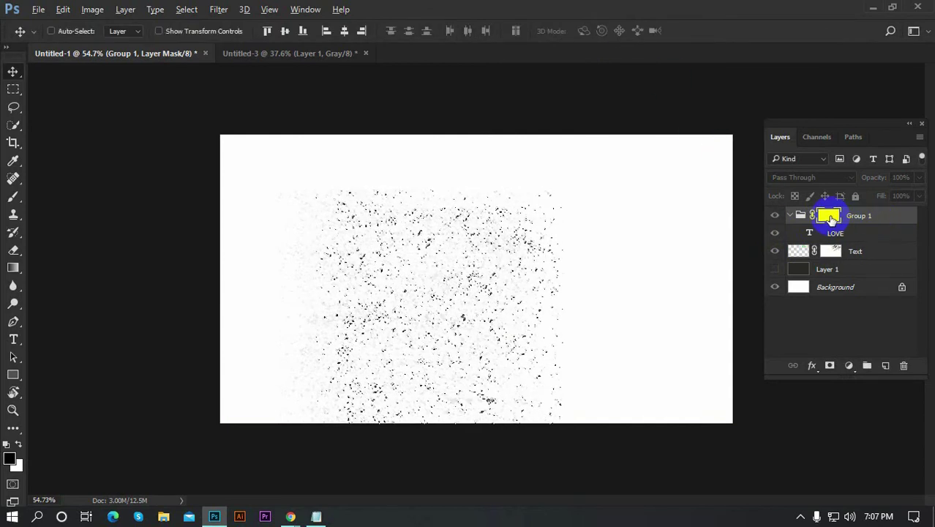
alt+click(831, 219)
scroll(495, 299, up, 3)
scroll(311, 315, down, 2)
scroll(316, 321, down, 2)
scroll(476, 334, up, 1)
scroll(387, 378, up, 1)
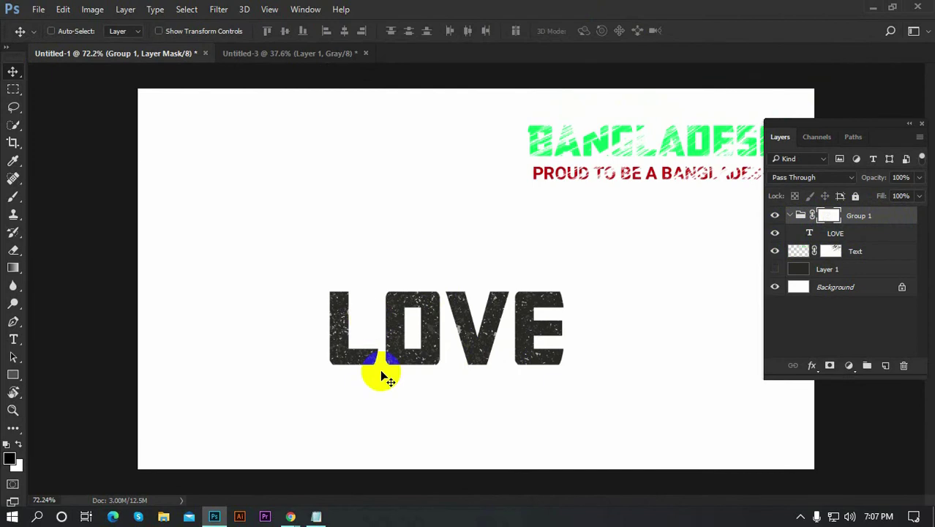
scroll(386, 377, up, 1)
scroll(372, 313, down, 1)
Step: Try shrinking the mask texture, then undo and cancel the resize and clear the selection
alt+click(829, 215)
scroll(407, 345, down, 1)
key(ctrl+t)
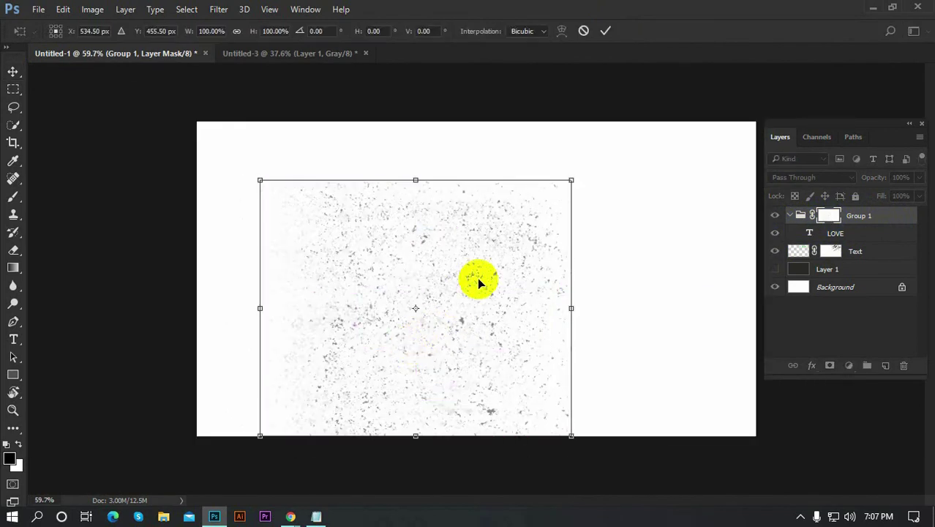
drag(570, 180, 518, 215)
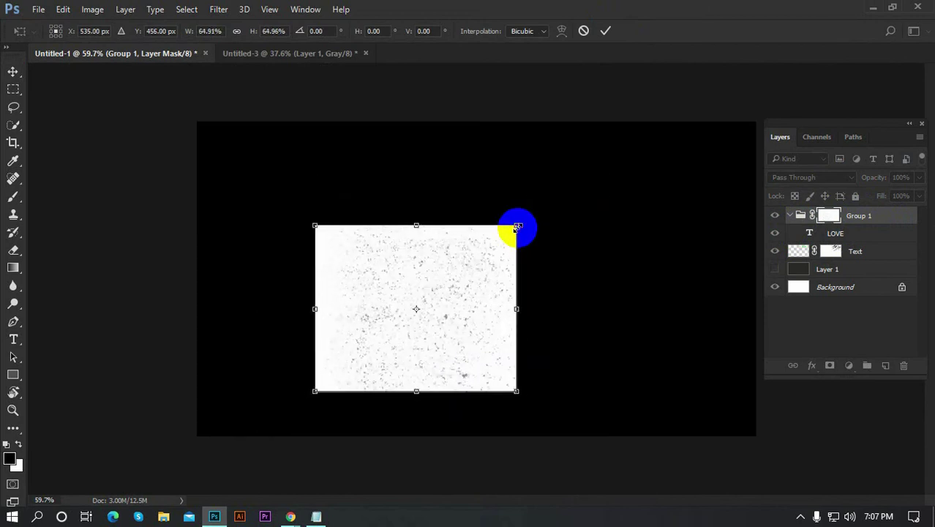
key(ctrl+z)
click(584, 30)
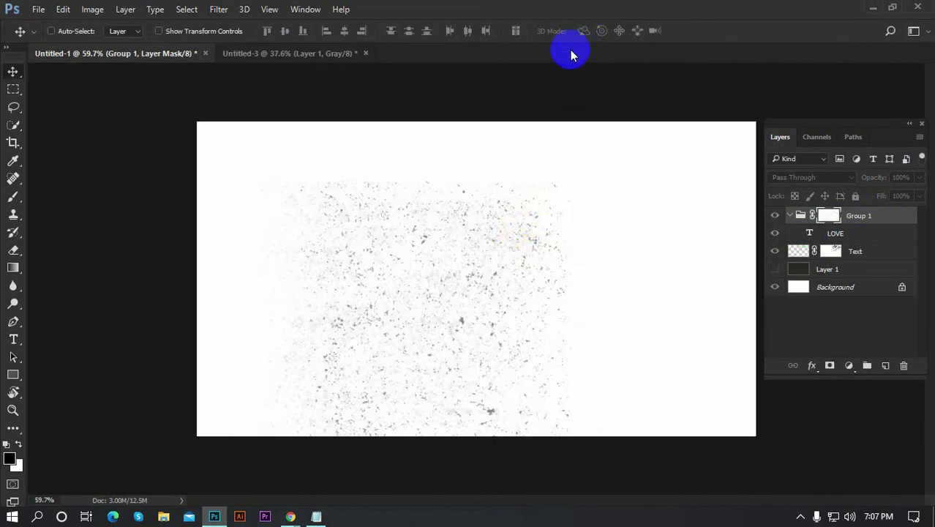
ctrl+click(827, 216)
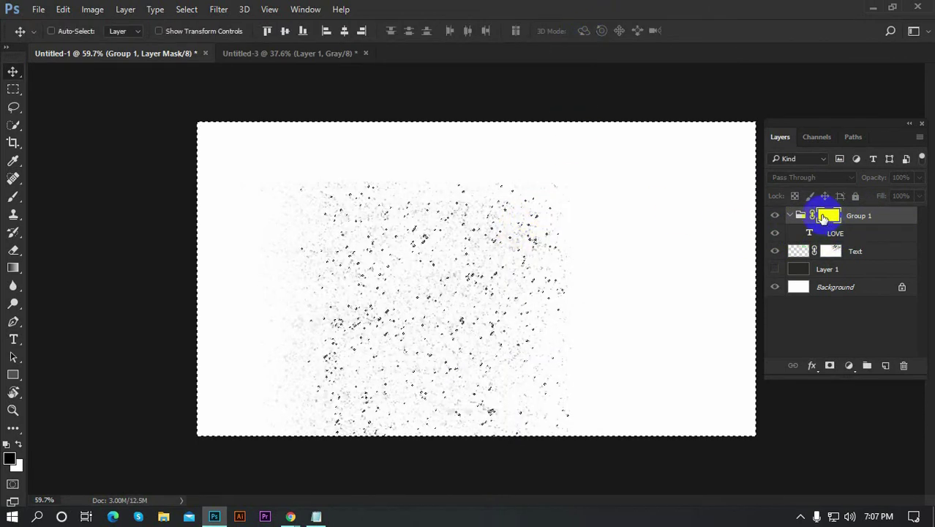
key(ctrl+d)
Step: Shrink the mask texture to about 71.5%, shift it right, and commit
key(ctrl+t)
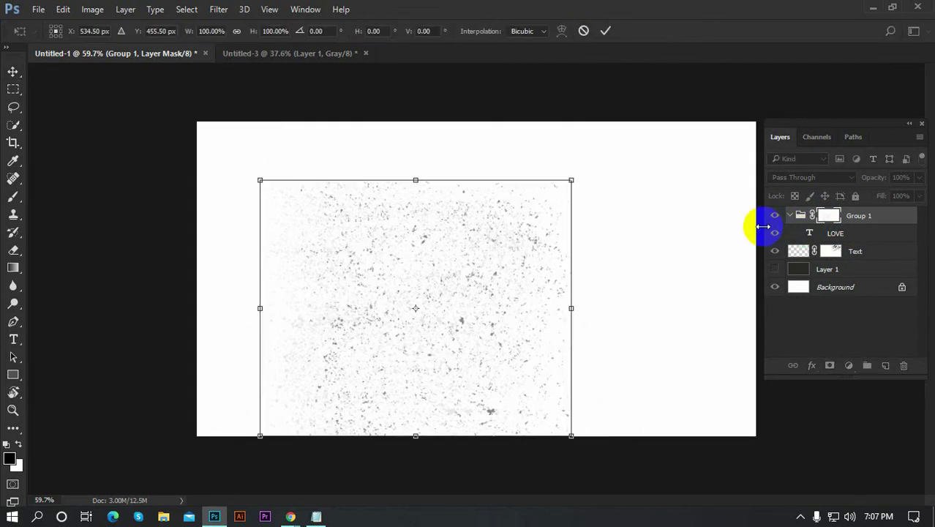
drag(569, 177, 512, 229)
drag(456, 296, 471, 302)
click(606, 31)
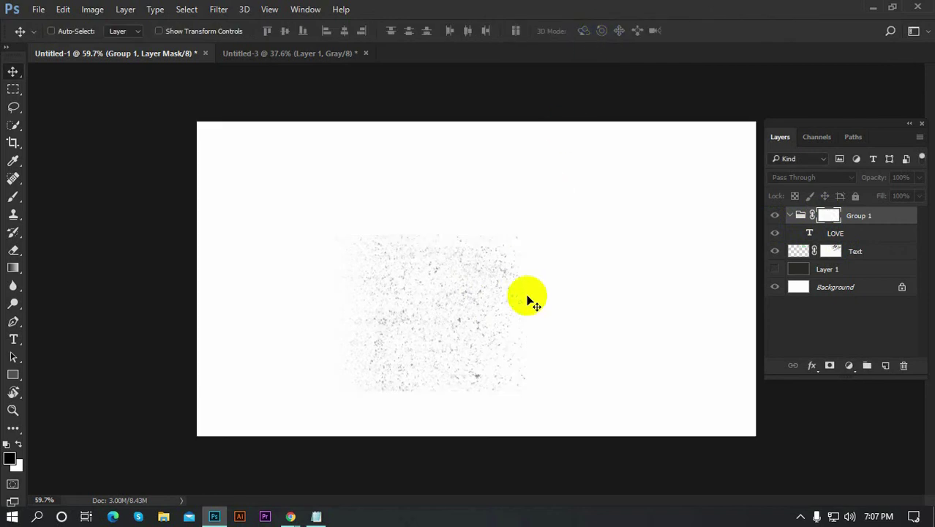
alt+click(842, 216)
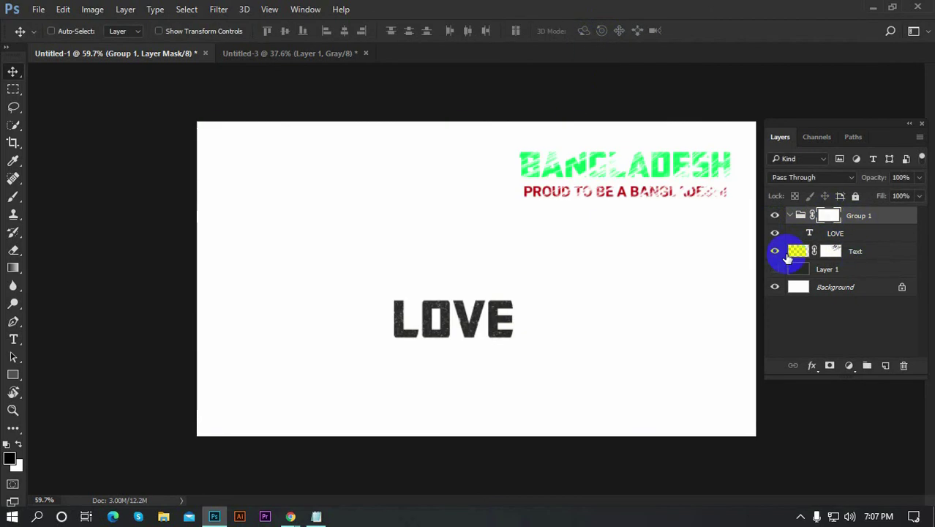
Step: Nudge the LOVE group slightly left and down
scroll(483, 333, up, 3)
scroll(410, 322, up, 3)
scroll(351, 327, down, 3)
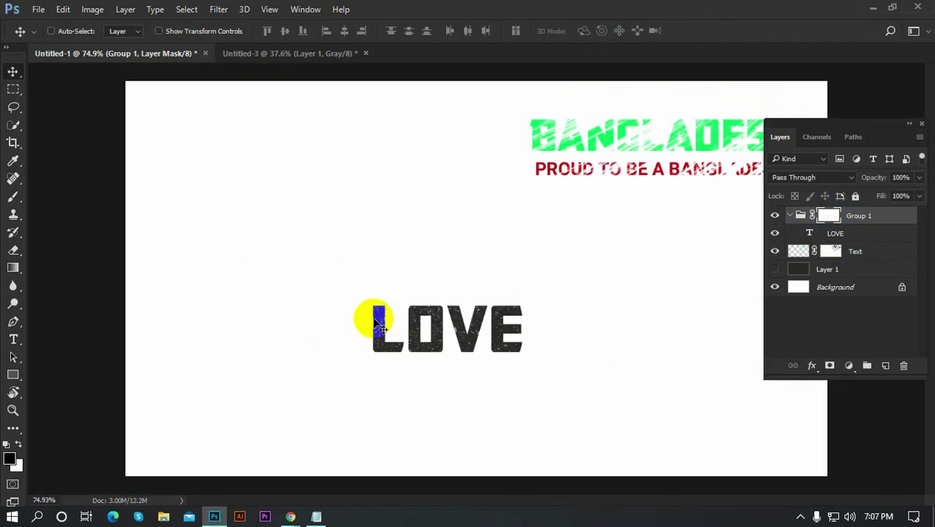
scroll(372, 318, down, 2)
drag(477, 321, 461, 319)
right_click(889, 214)
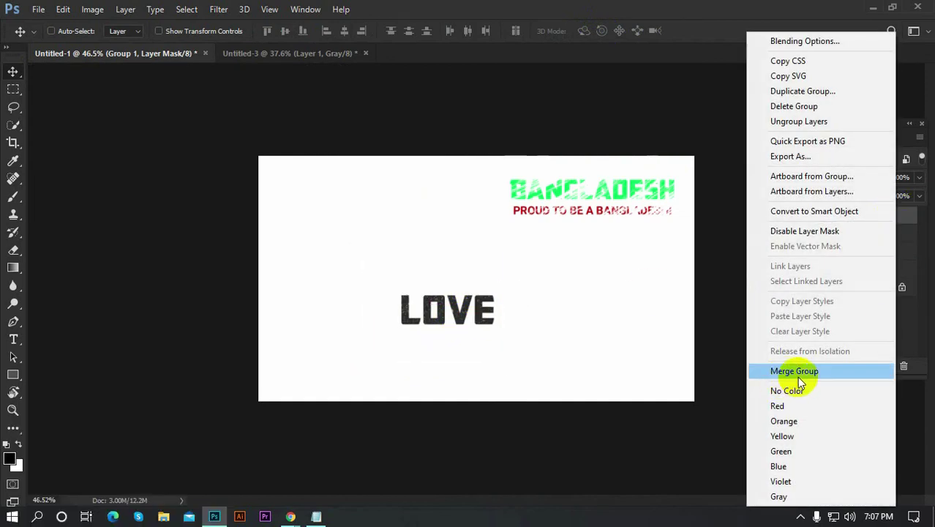
click(794, 371)
mouse_move(454, 313)
mouse_down()
mouse_move(558, 285)
mouse_move(484, 316)
mouse_up()
scroll(484, 317, up, 3)
scroll(485, 321, down, 1)
key(shift+Left)
key(shift+Left)
key(shift+Left)
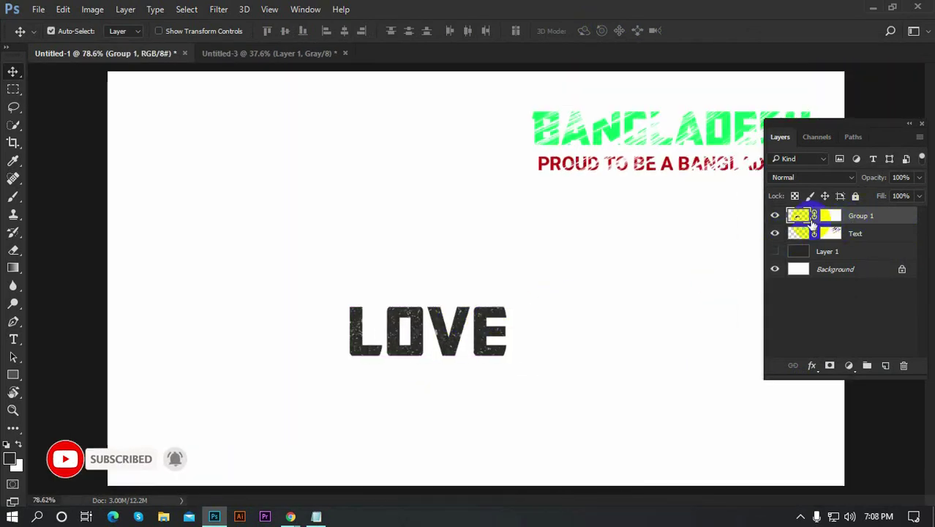
key(ctrl+alt+z)
key(ctrl+alt+z)
key(ctrl+alt+z)
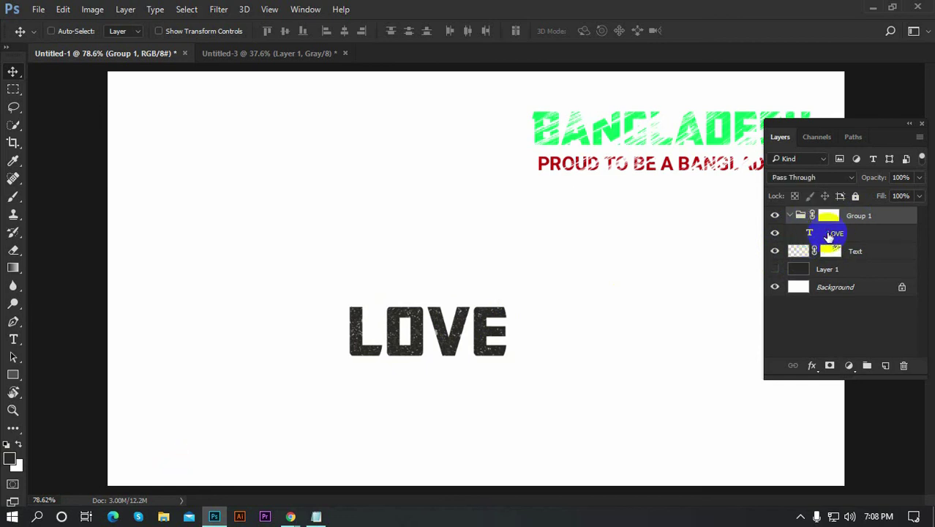
Step: Select the LOVE text and try magenta and dark green in the text Color Picker
double_click(809, 234)
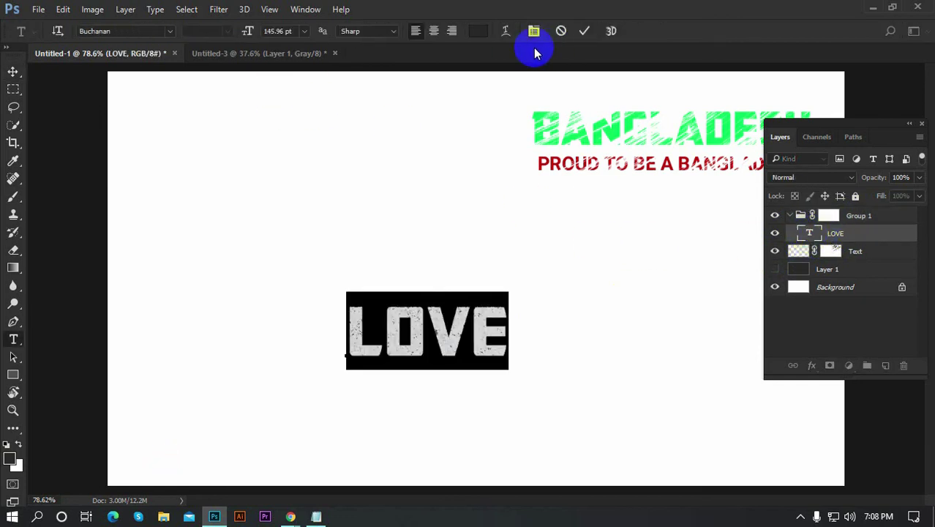
click(478, 31)
drag(507, 93, 396, 53)
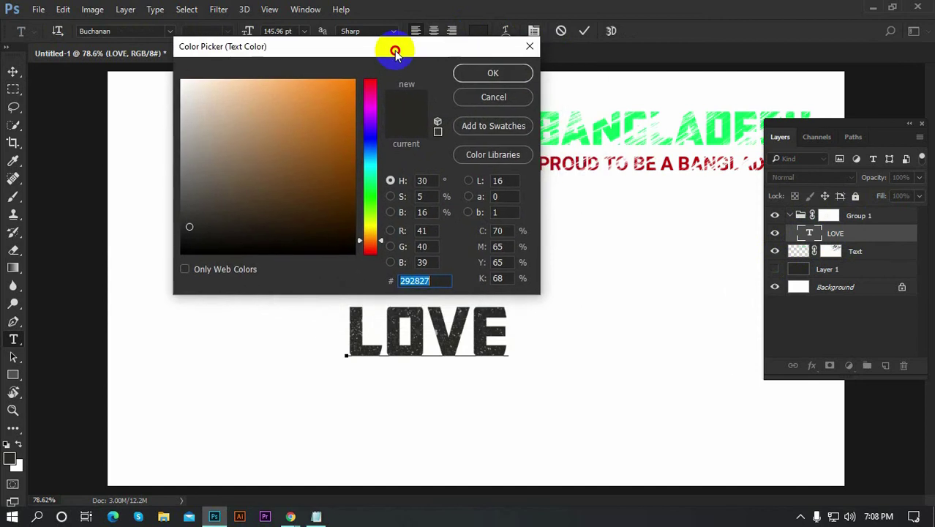
click(371, 106)
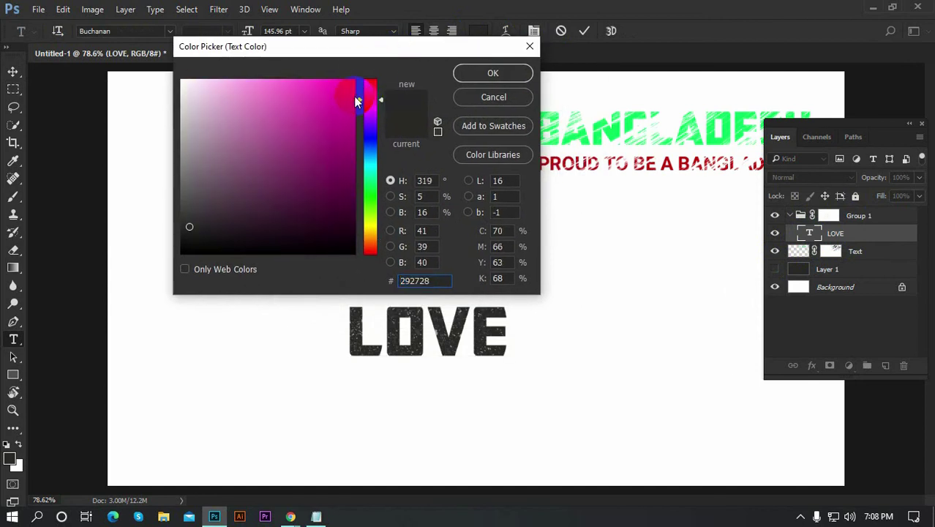
click(353, 94)
drag(346, 91, 358, 207)
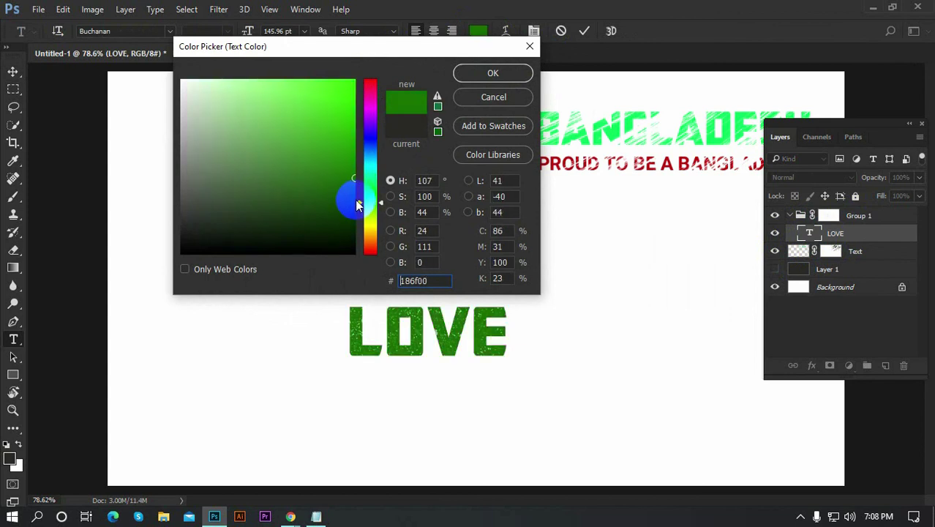
Step: Settle on bright pink #f3027f for LOVE and commit the text edit
click(365, 118)
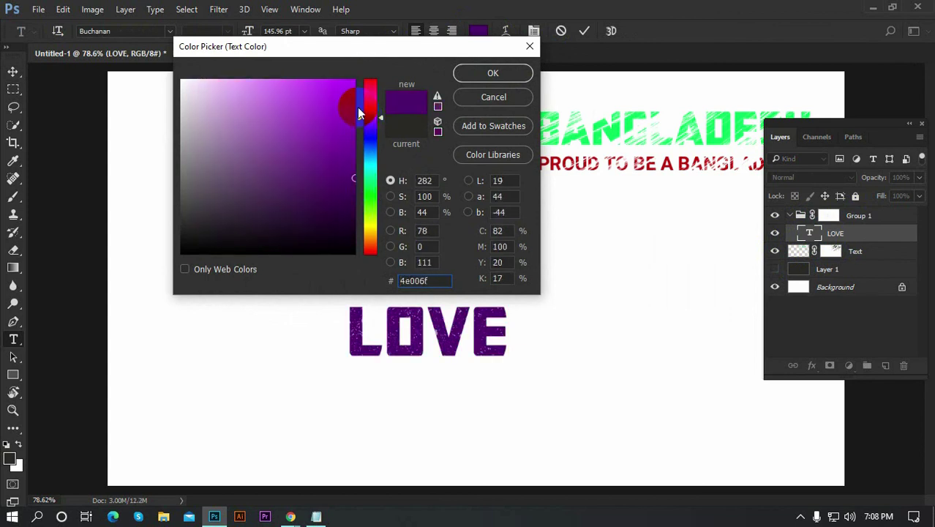
click(353, 88)
click(360, 94)
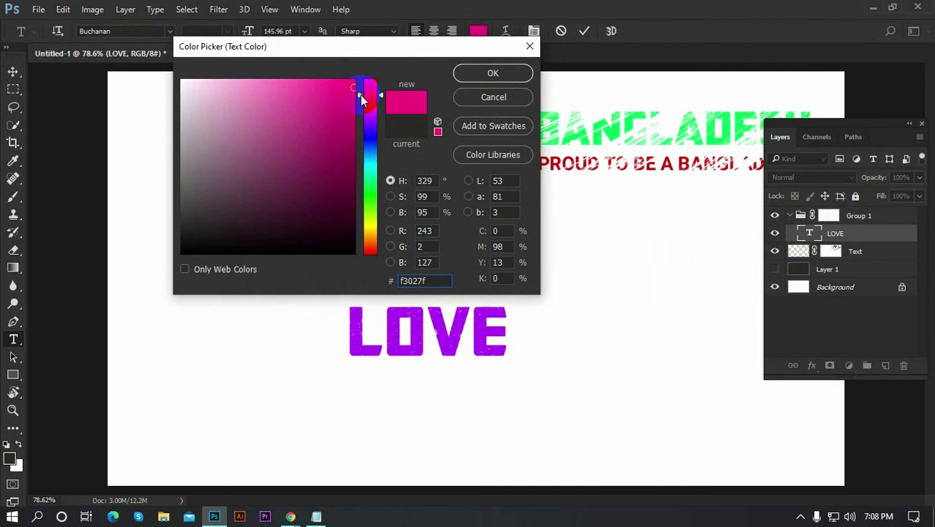
click(483, 75)
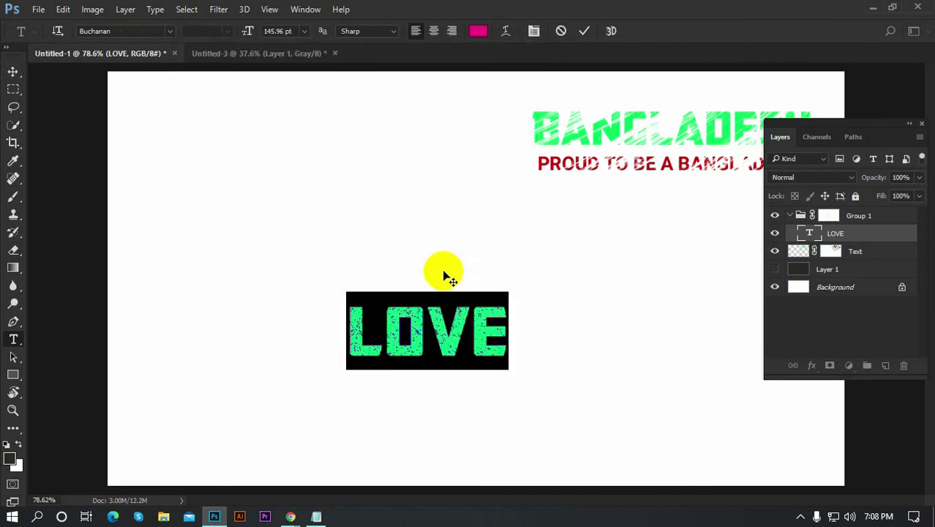
click(583, 36)
key(v)
scroll(396, 393, down, 3)
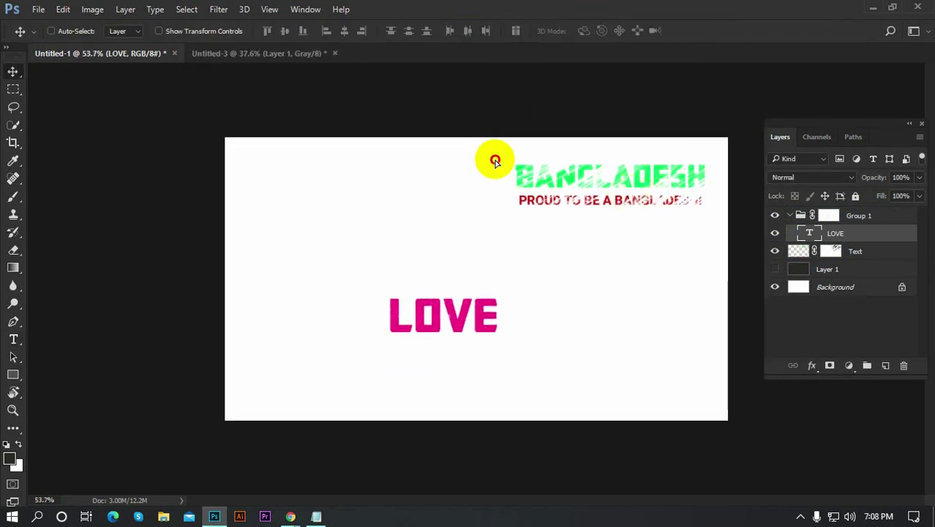
Step: Reposition the LOVE group up toward the BANGLADESH title
drag(495, 160, 527, 188)
drag(485, 349, 483, 250)
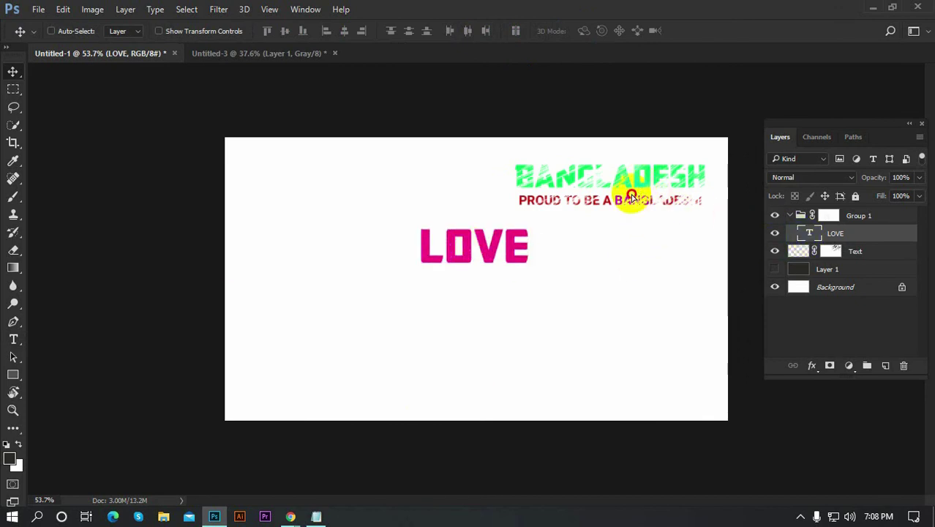
drag(639, 188, 626, 213)
click(823, 238)
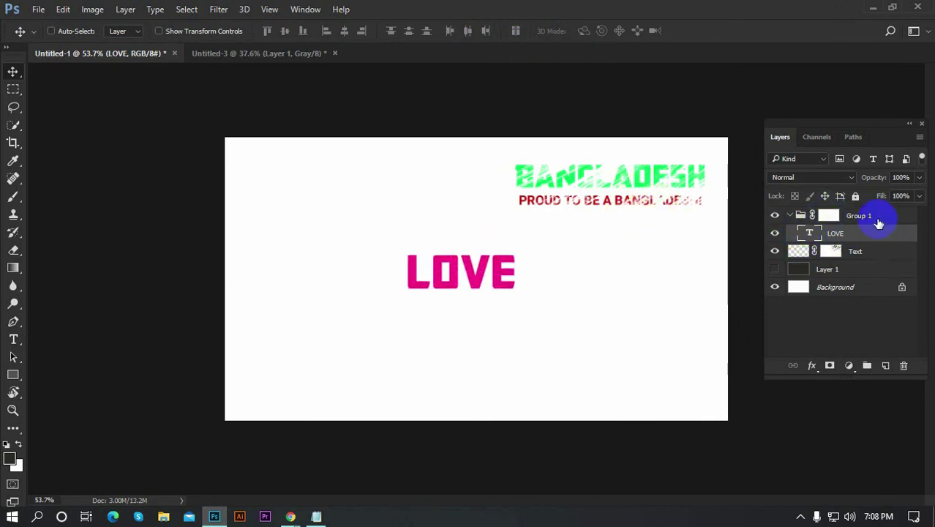
Step: Merge Group 1 into a single LOVE layer and shift it slightly left
click(880, 220)
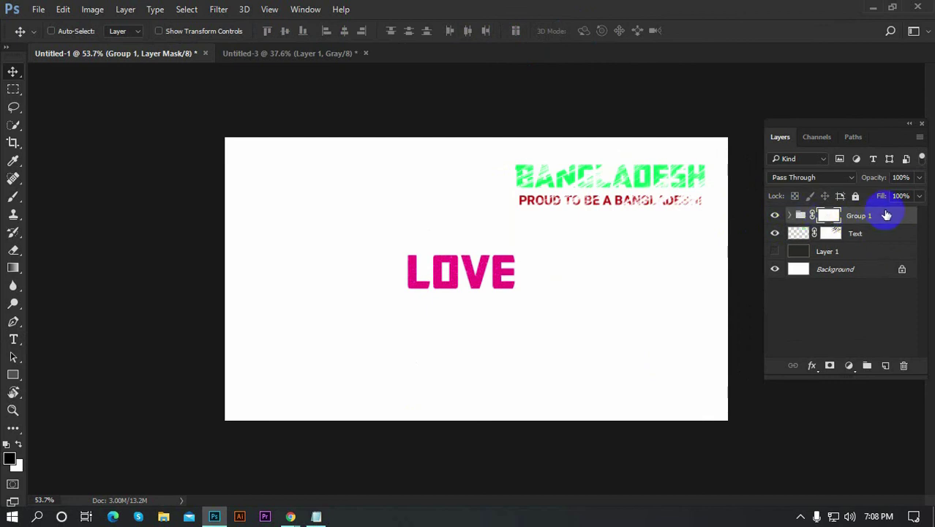
right_click(886, 213)
click(752, 370)
mouse_move(609, 184)
mouse_down()
mouse_move(591, 202)
mouse_move(609, 178)
mouse_move(568, 265)
mouse_move(632, 183)
mouse_move(496, 324)
mouse_up()
Step: With auto-select on, move LOVE up-right and BANGLADESH up just beneath it
click(79, 33)
click(474, 273)
drag(474, 272, 496, 246)
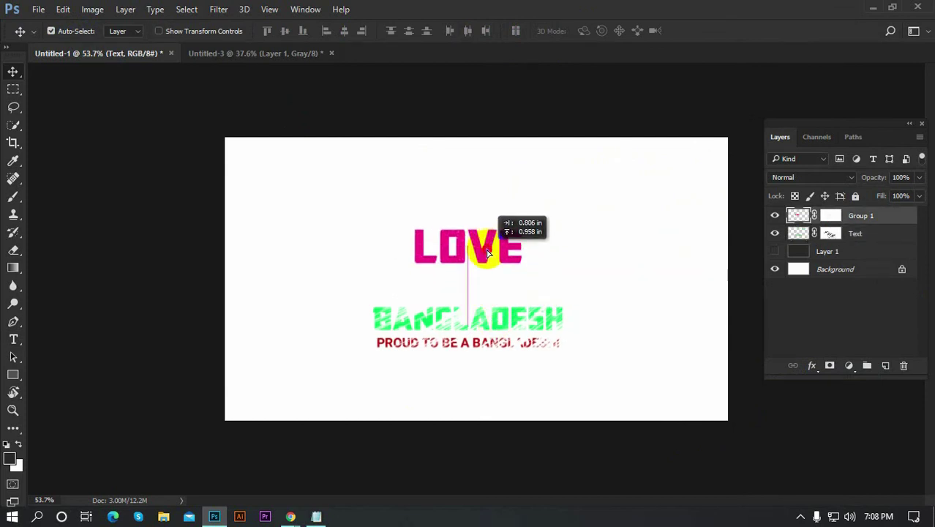
drag(486, 324, 480, 289)
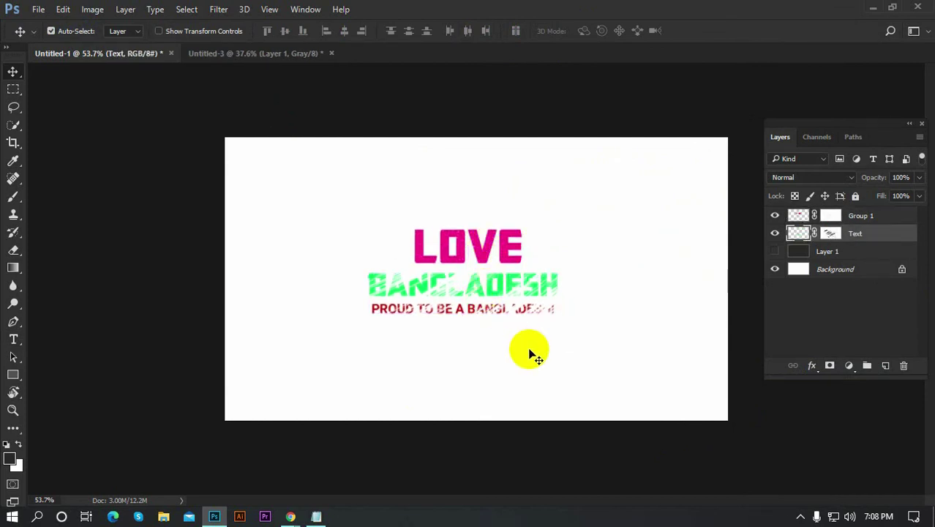
Step: Horizontally centre LOVE over BANGLADESH and reveal the dark Layer 1 background
drag(338, 203, 564, 345)
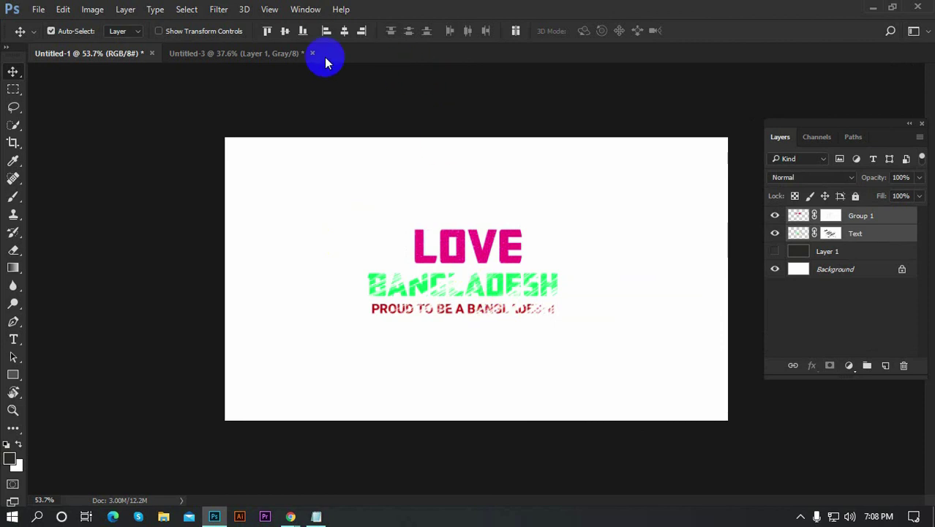
click(342, 32)
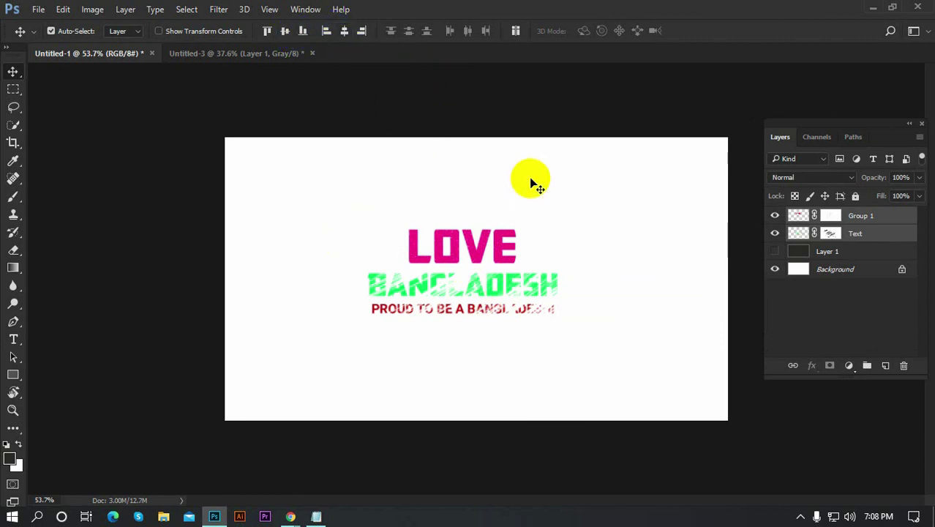
click(913, 284)
click(775, 251)
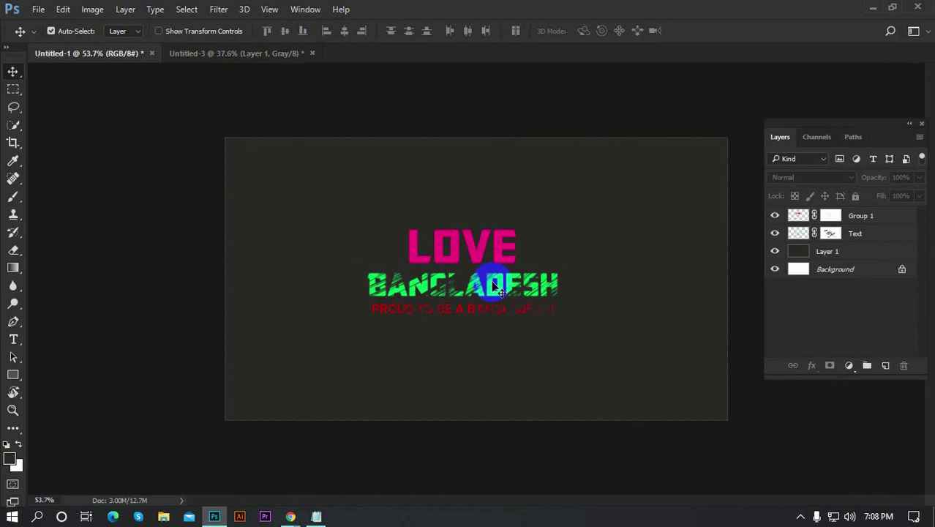
Step: Zoom in and out to review the finished title on the dark charcoal background
scroll(455, 274, down, 1)
scroll(505, 297, up, 2)
scroll(476, 306, down, 1)
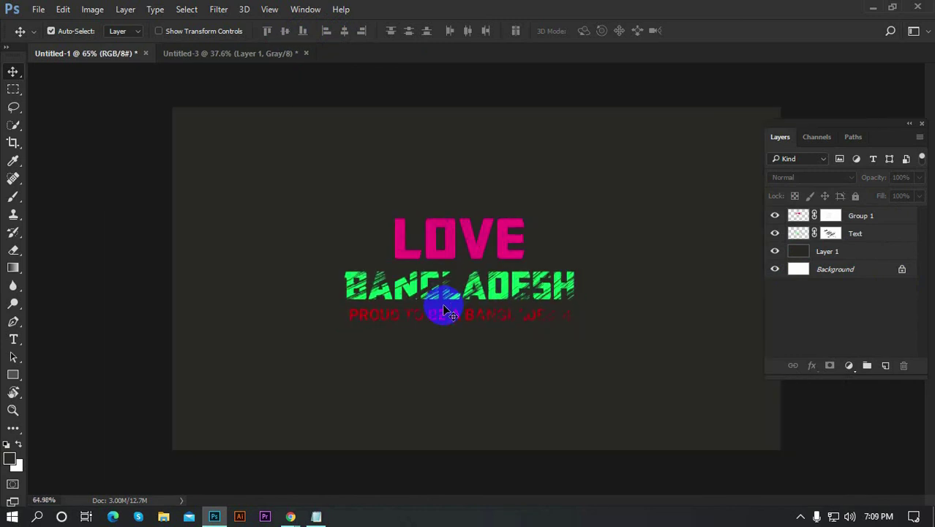